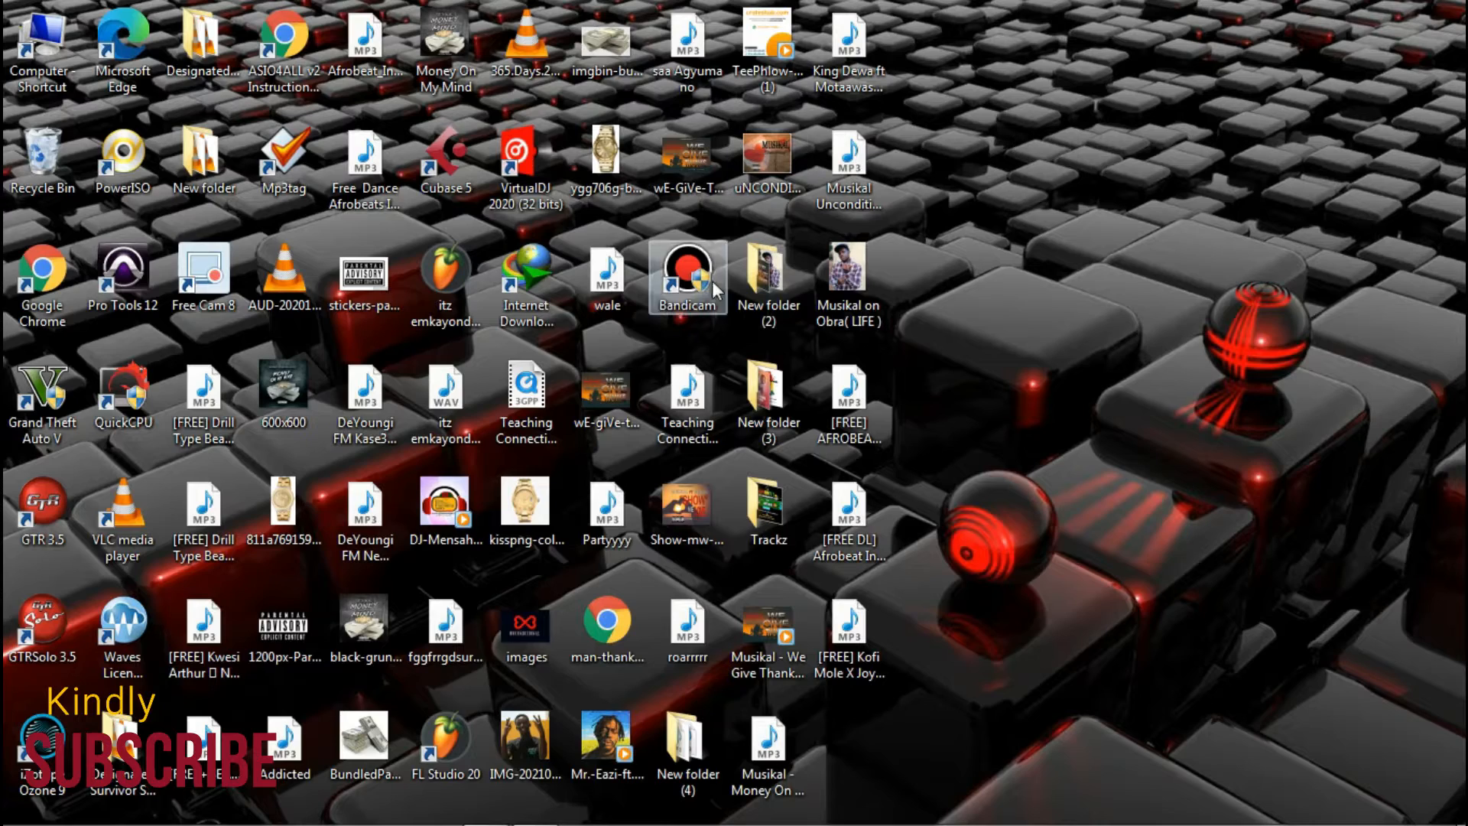
- Switch to the open Cubase 5 project obra.cpr
mouse_move(498, 815)
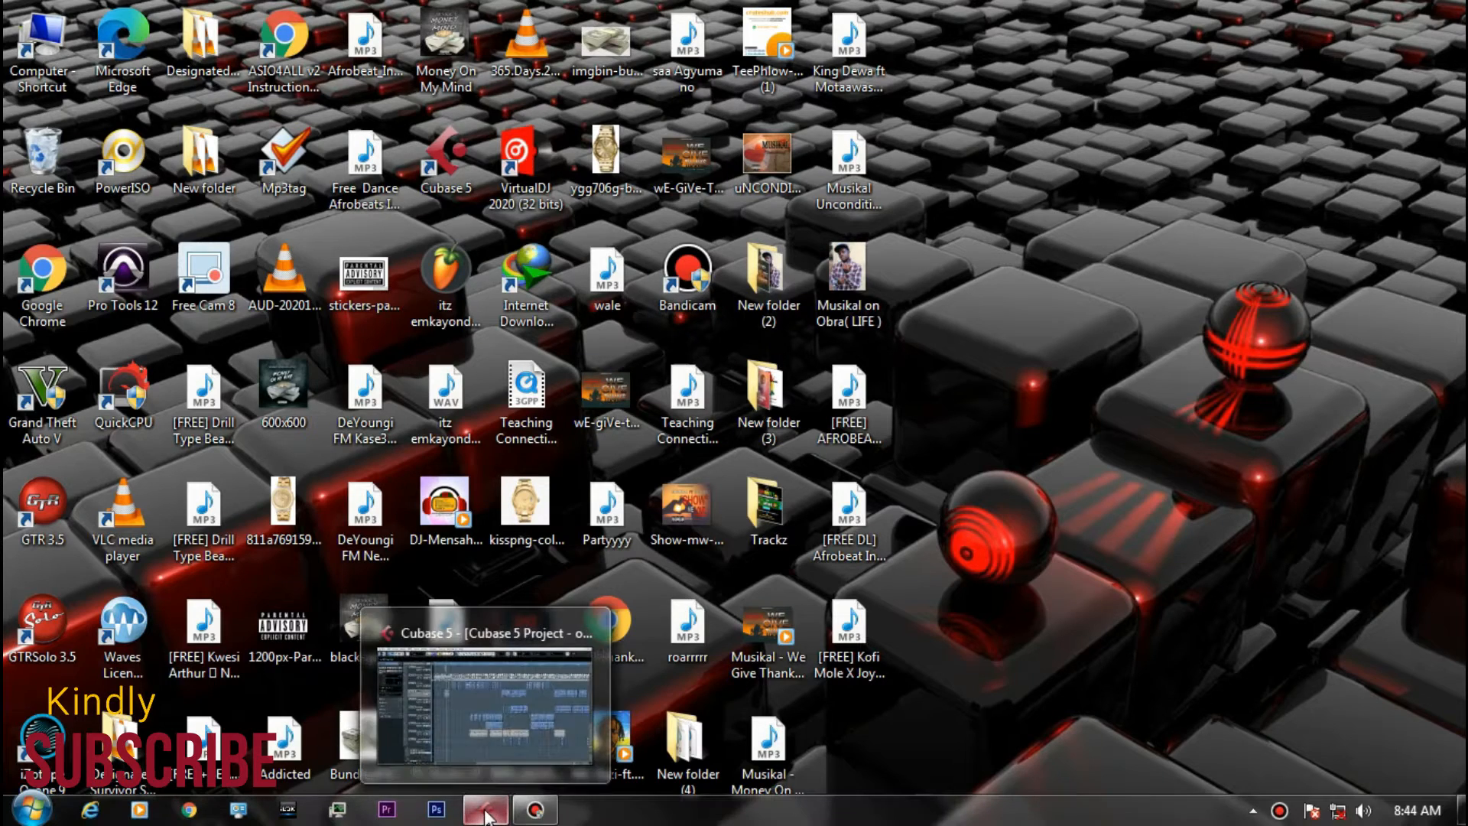
left_click(487, 812)
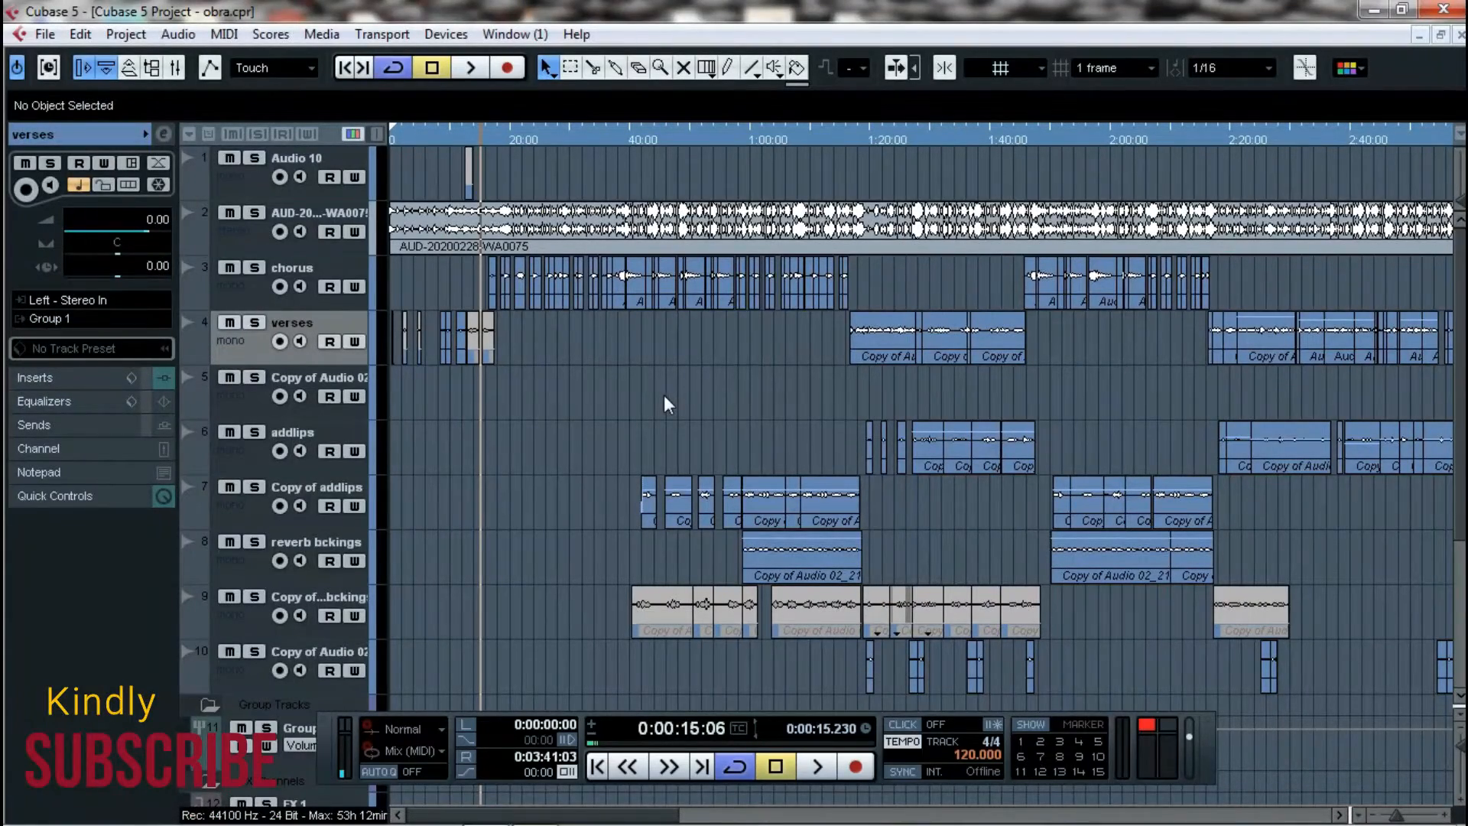
key("h")
key("h")
key("h")
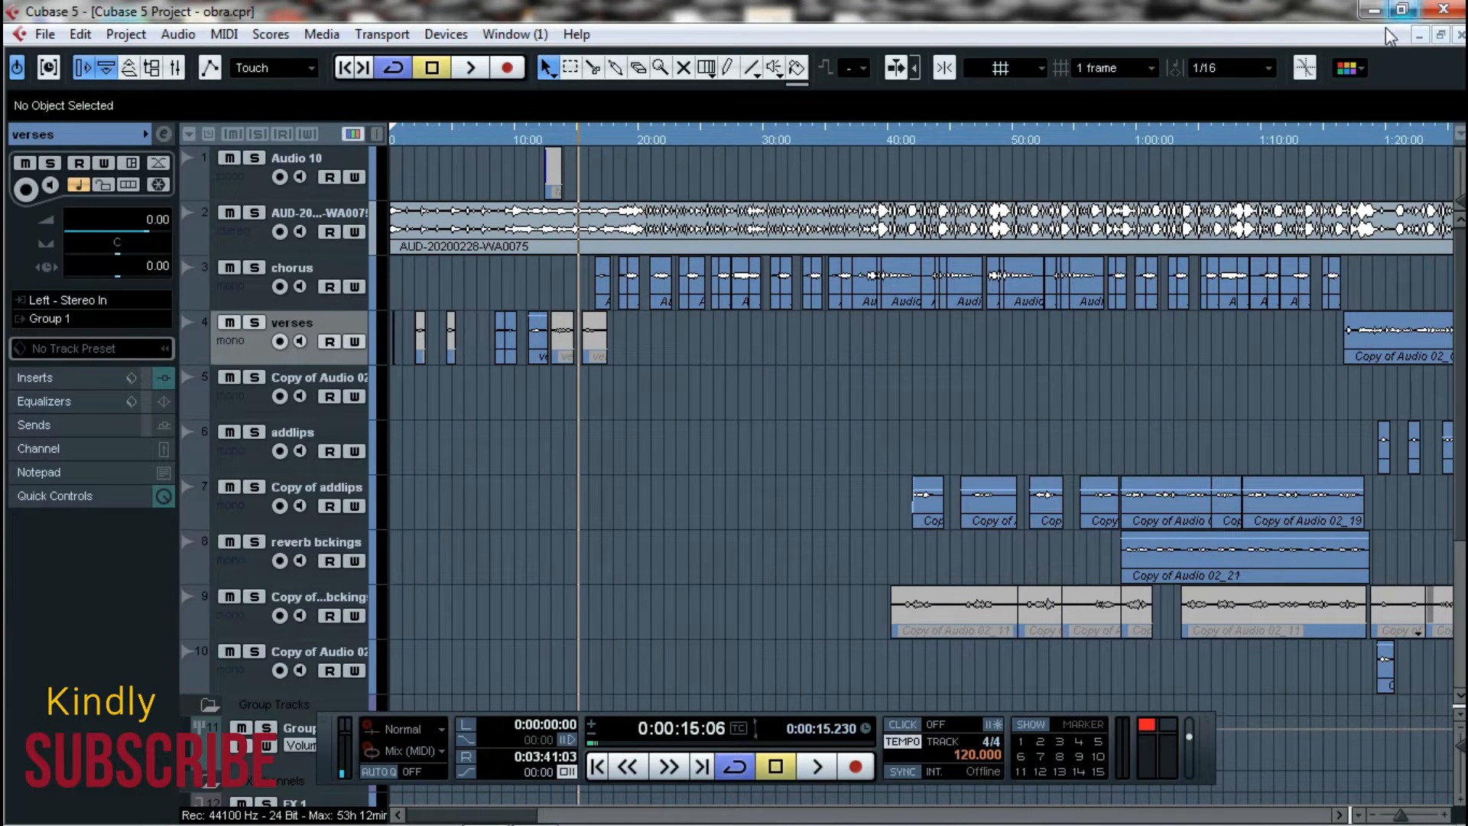
- Shrink and reposition the application window over the desktop, refresh the desktop, and maximize the window again
double_click(1314, 21)
mouse_move(1258, 35)
left_mouse_down()
mouse_move(1239, 28)
mouse_move(1241, 111)
mouse_move(1263, 42)
left_mouse_up()
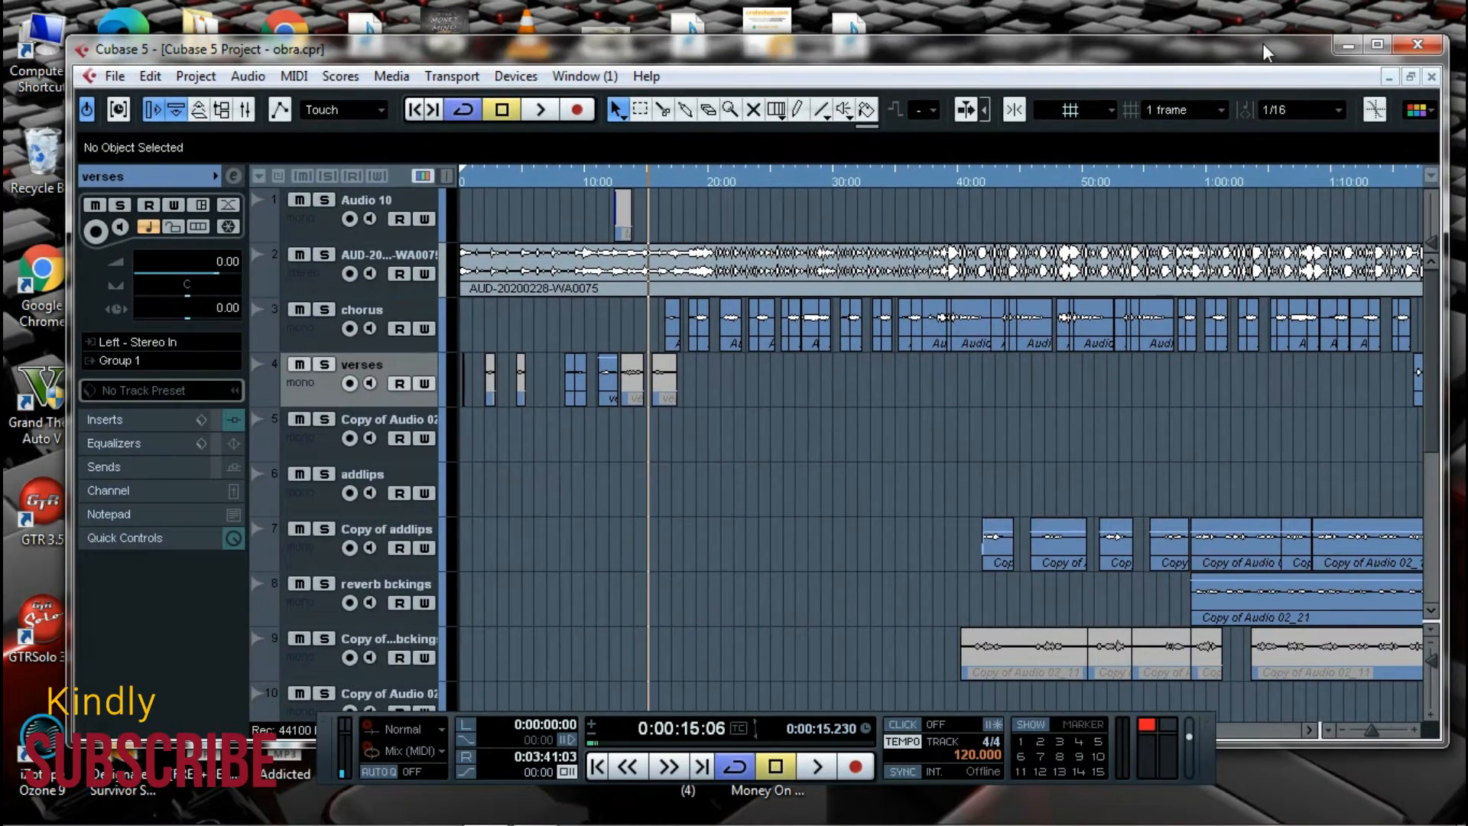
left_click_drag(1444, 175, 1292, 178)
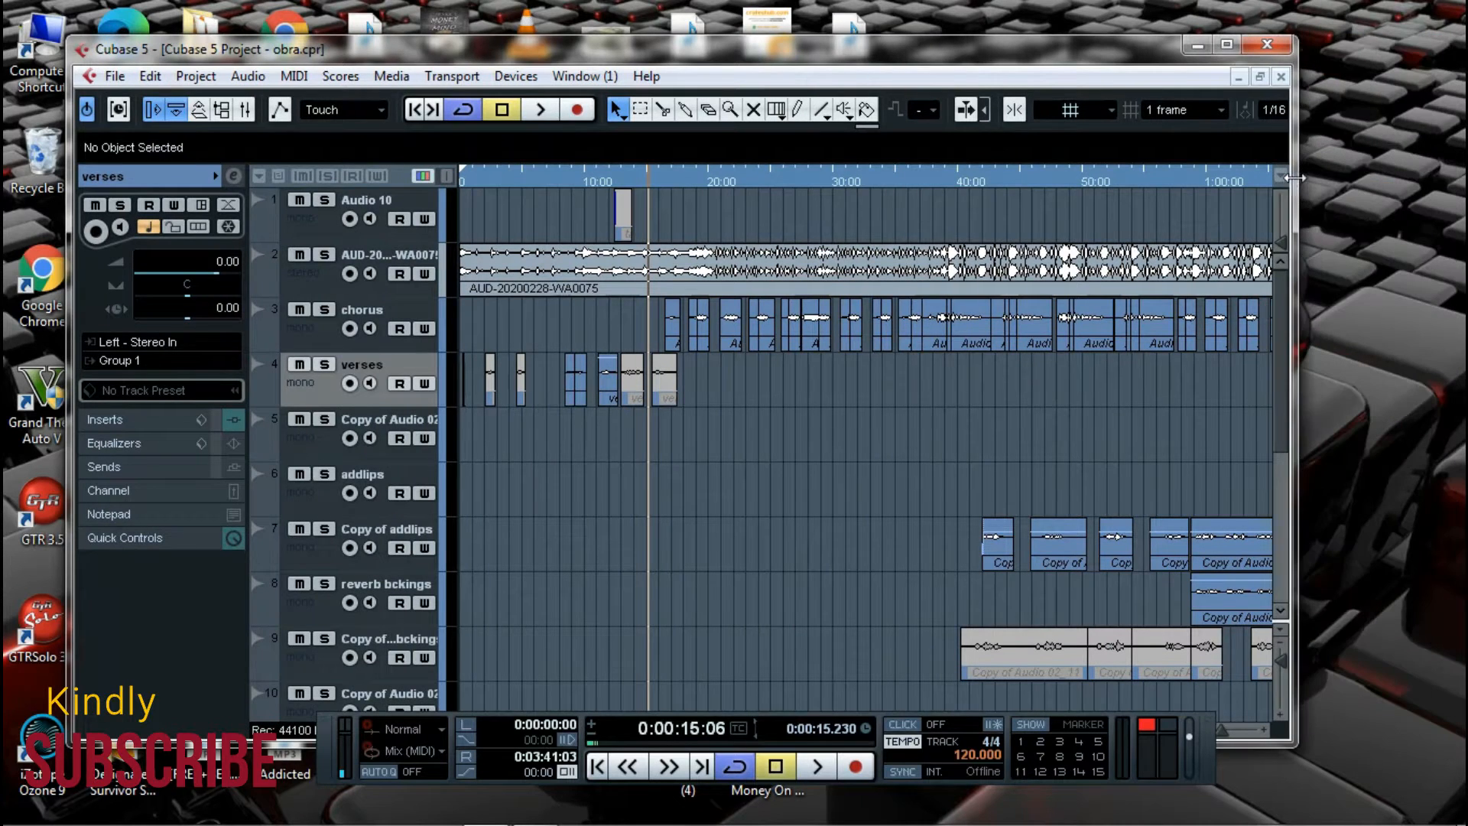
left_click_drag(1175, 66, 1230, 68)
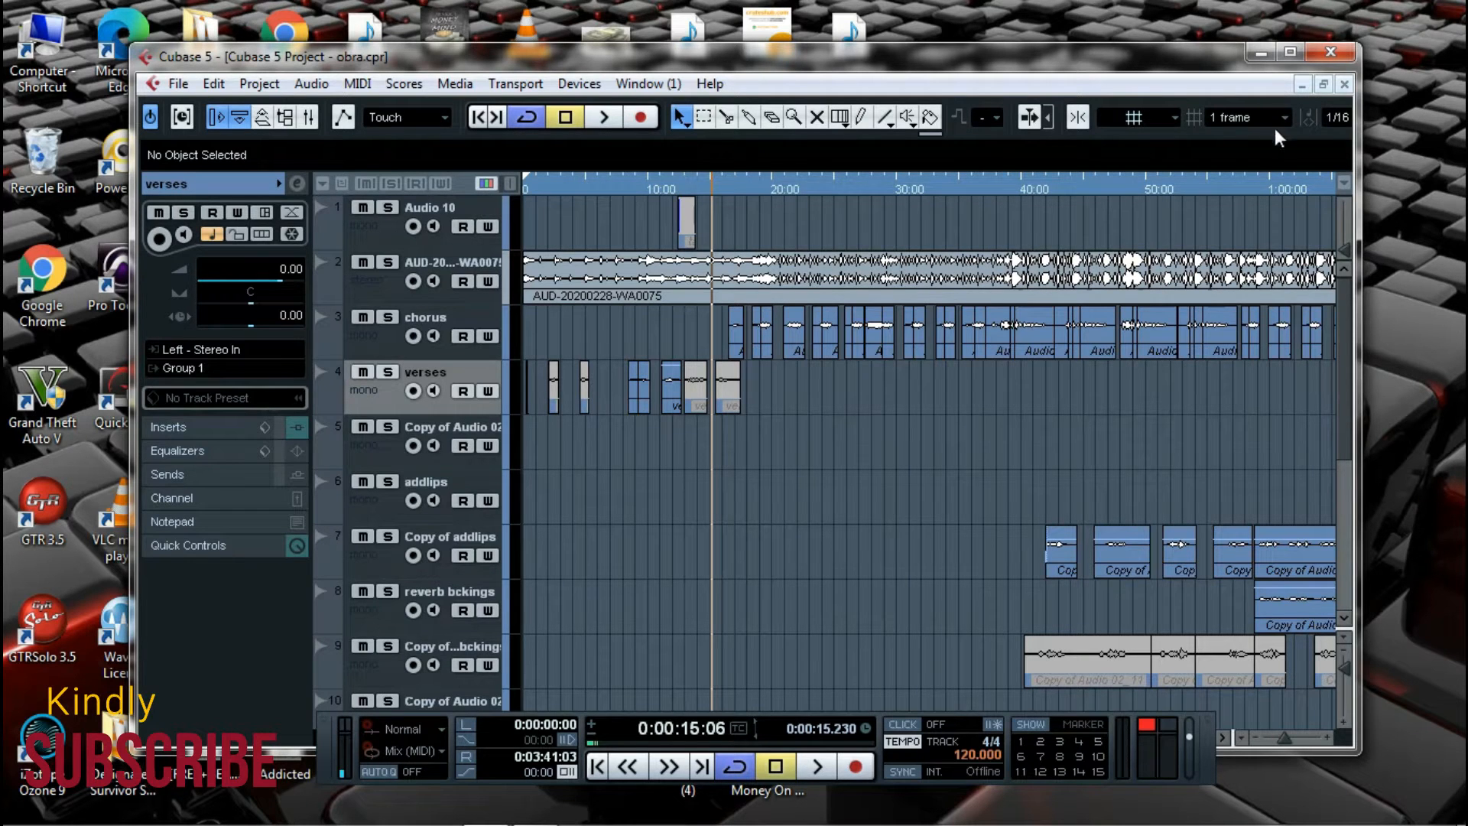
right_click(1397, 85)
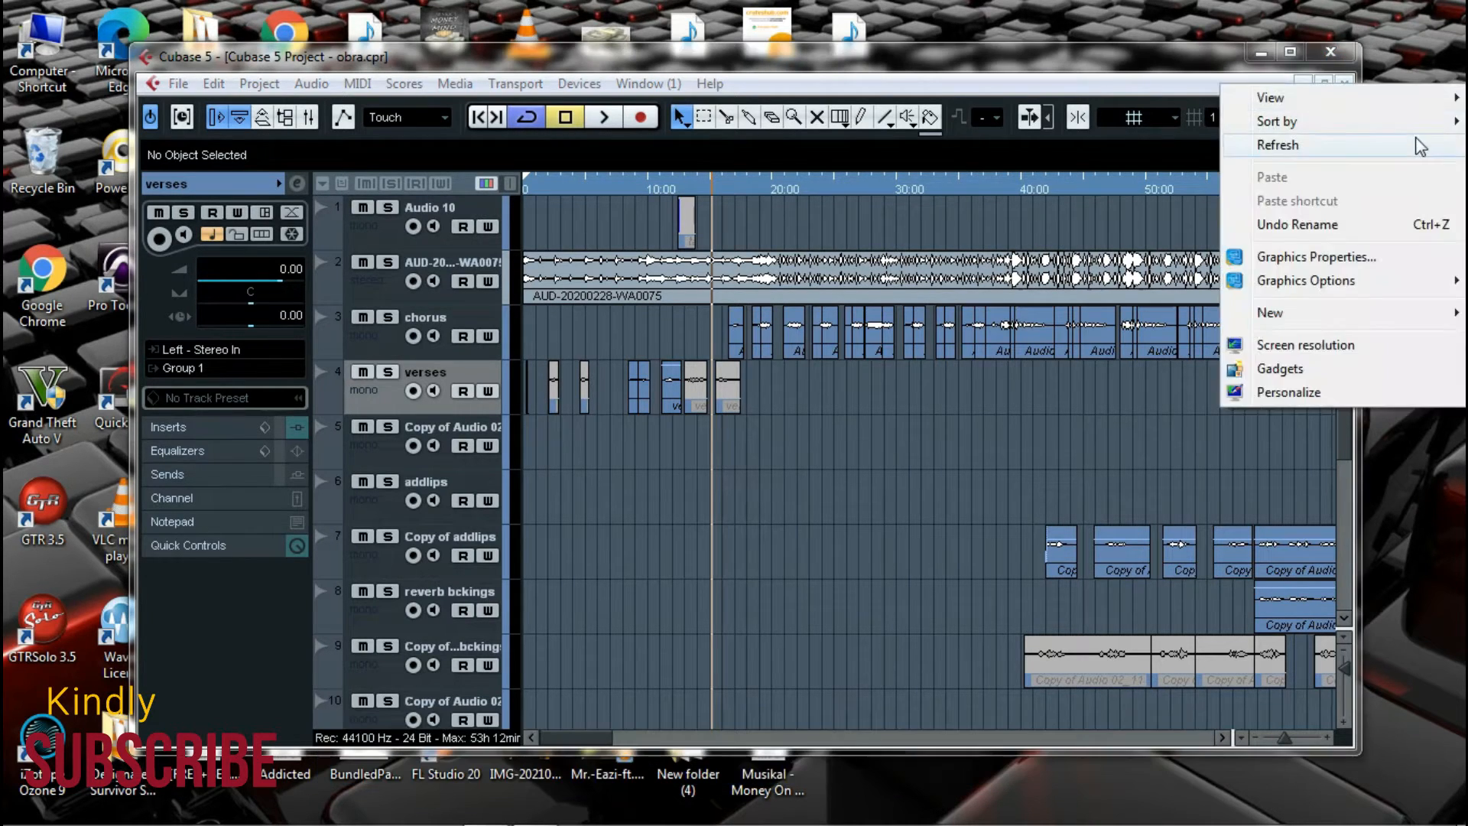
left_click(1420, 146)
right_click(1402, 79)
left_click(1402, 144)
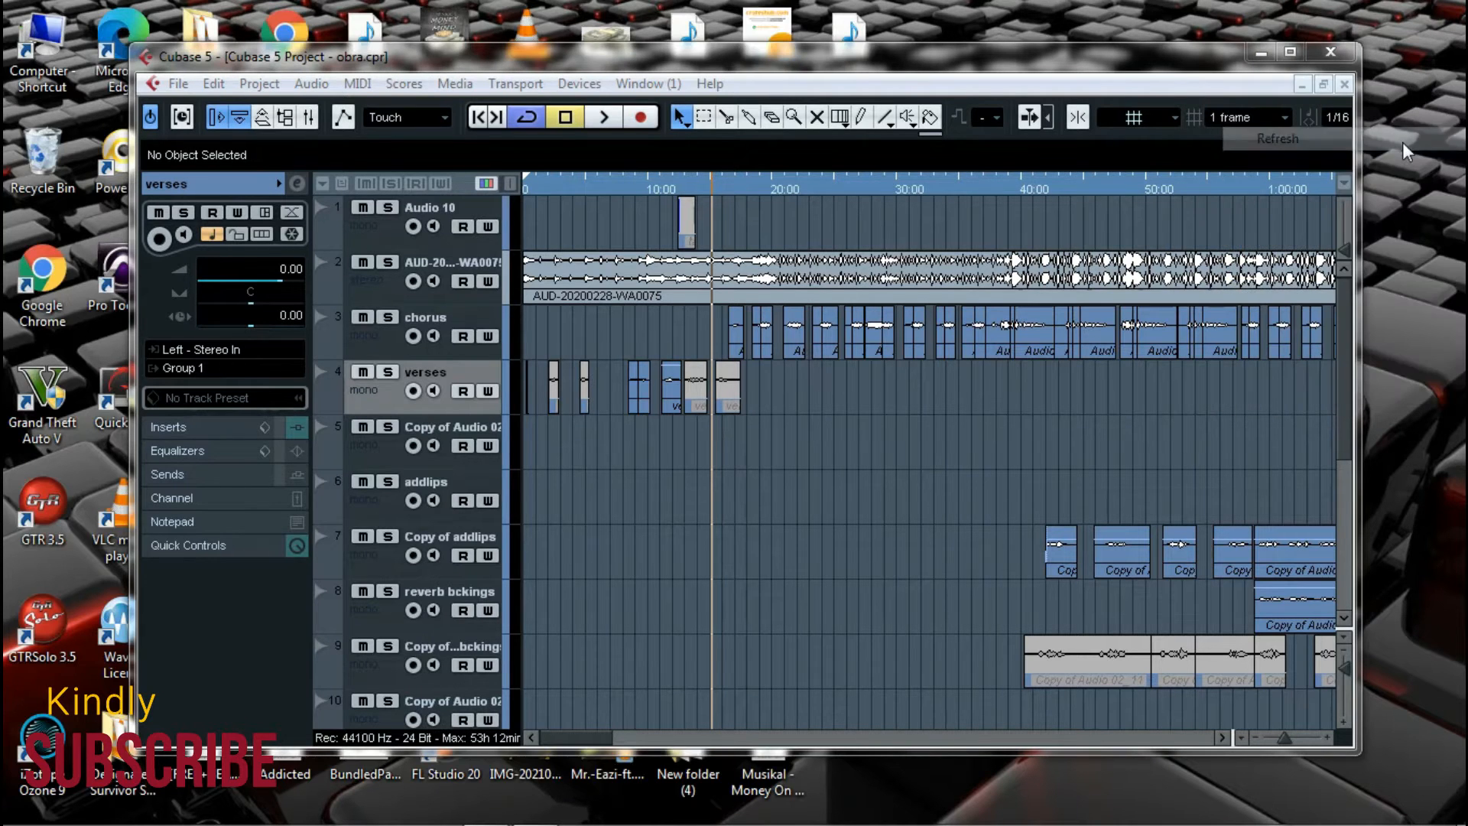
left_click(1297, 63)
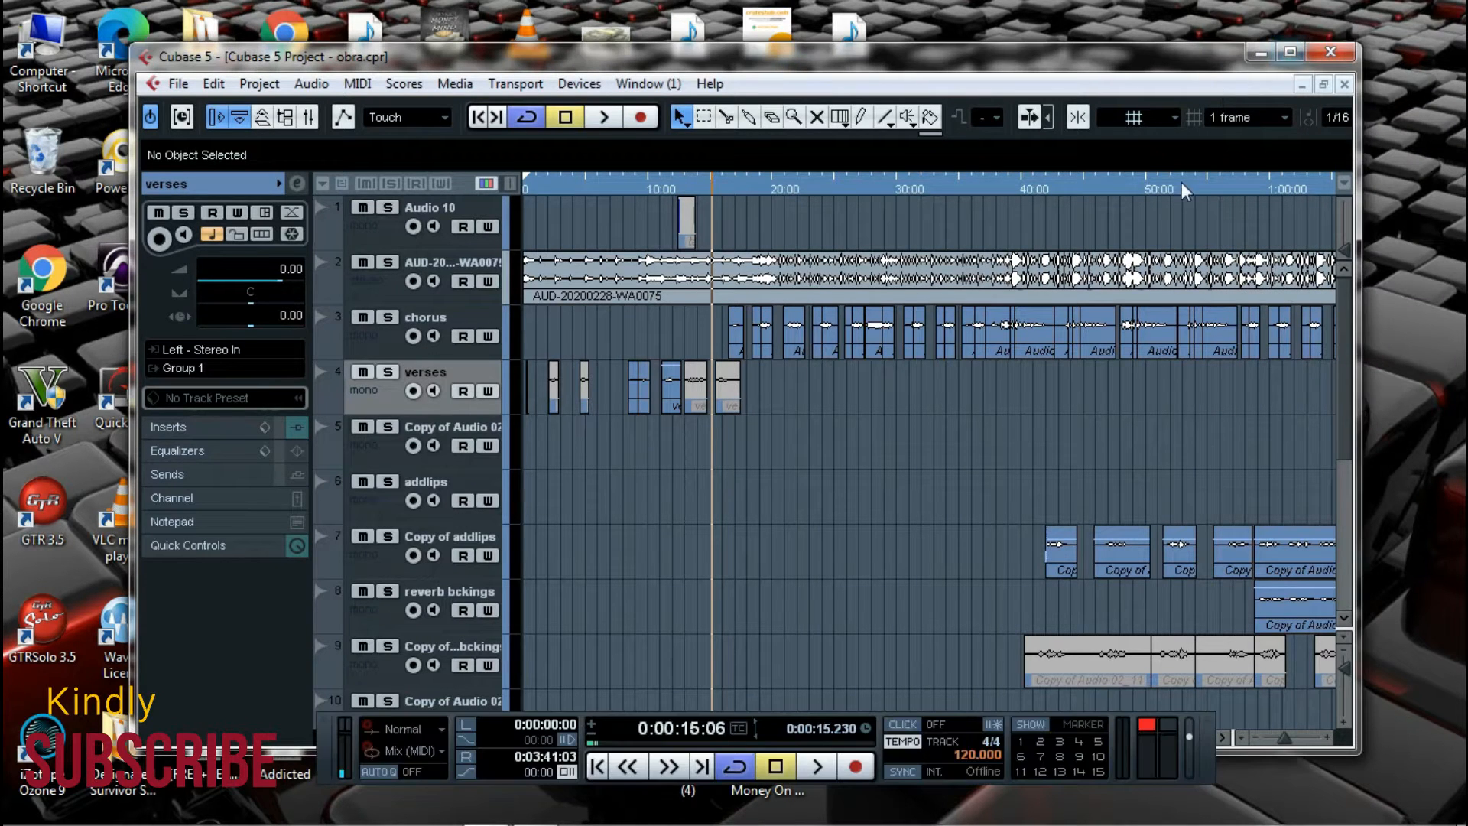
left_click(1289, 53)
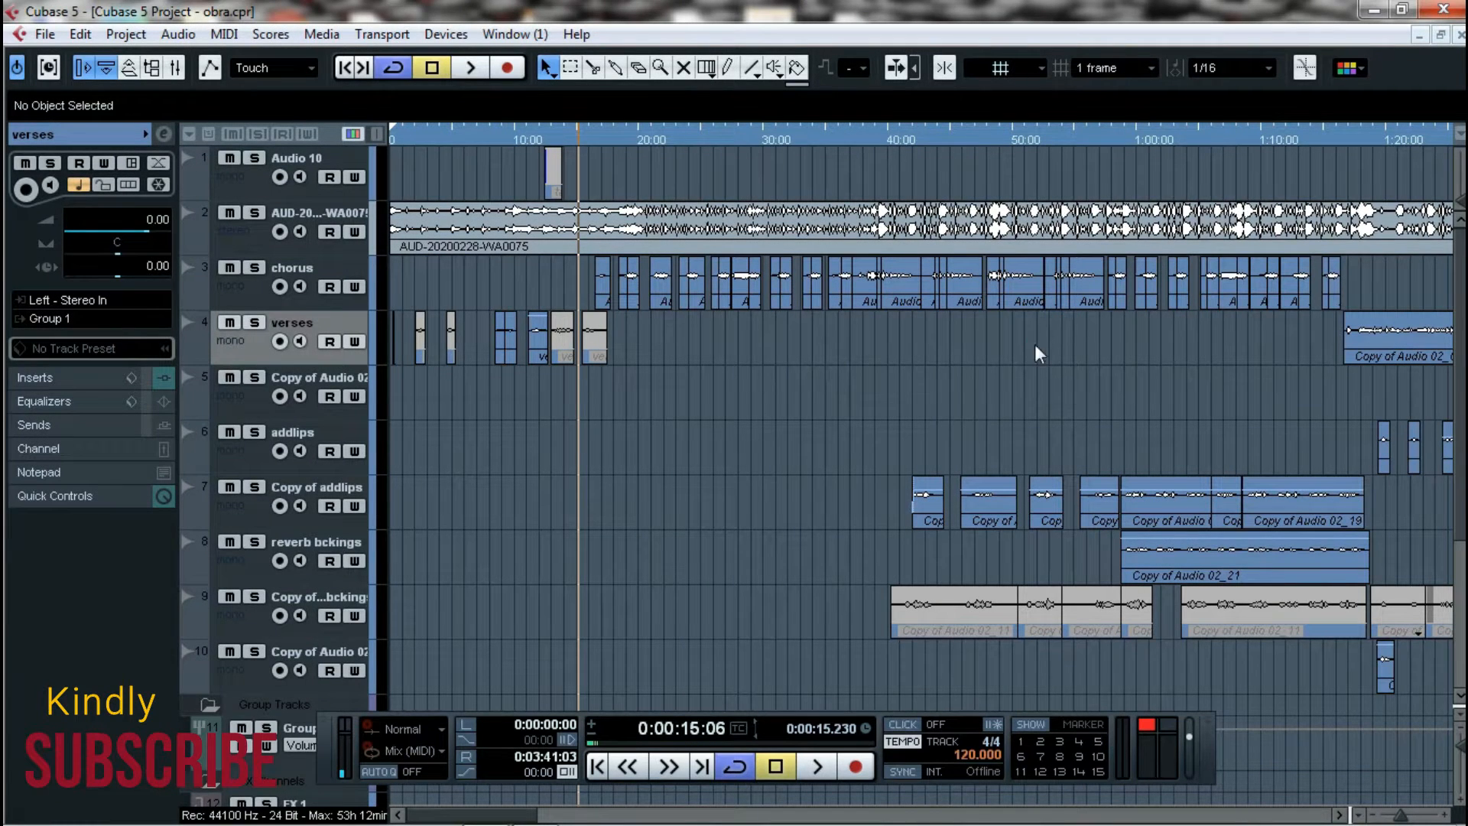
- Restore the project window inside the application, stretch it taller, and maximize it again
left_click(1438, 35)
left_click_drag(1352, 67, 1333, 93)
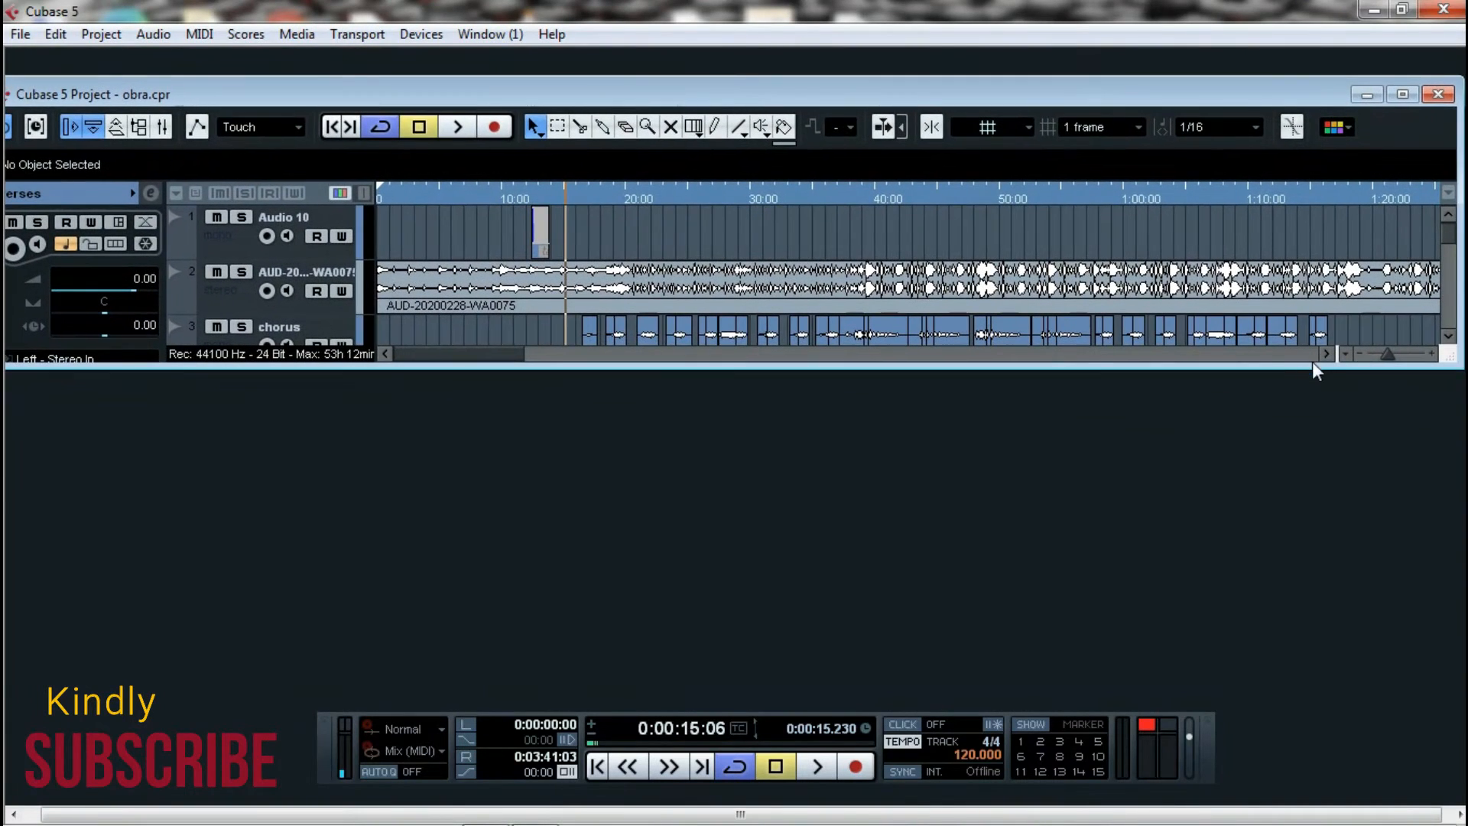
left_click_drag(1312, 361, 1304, 763)
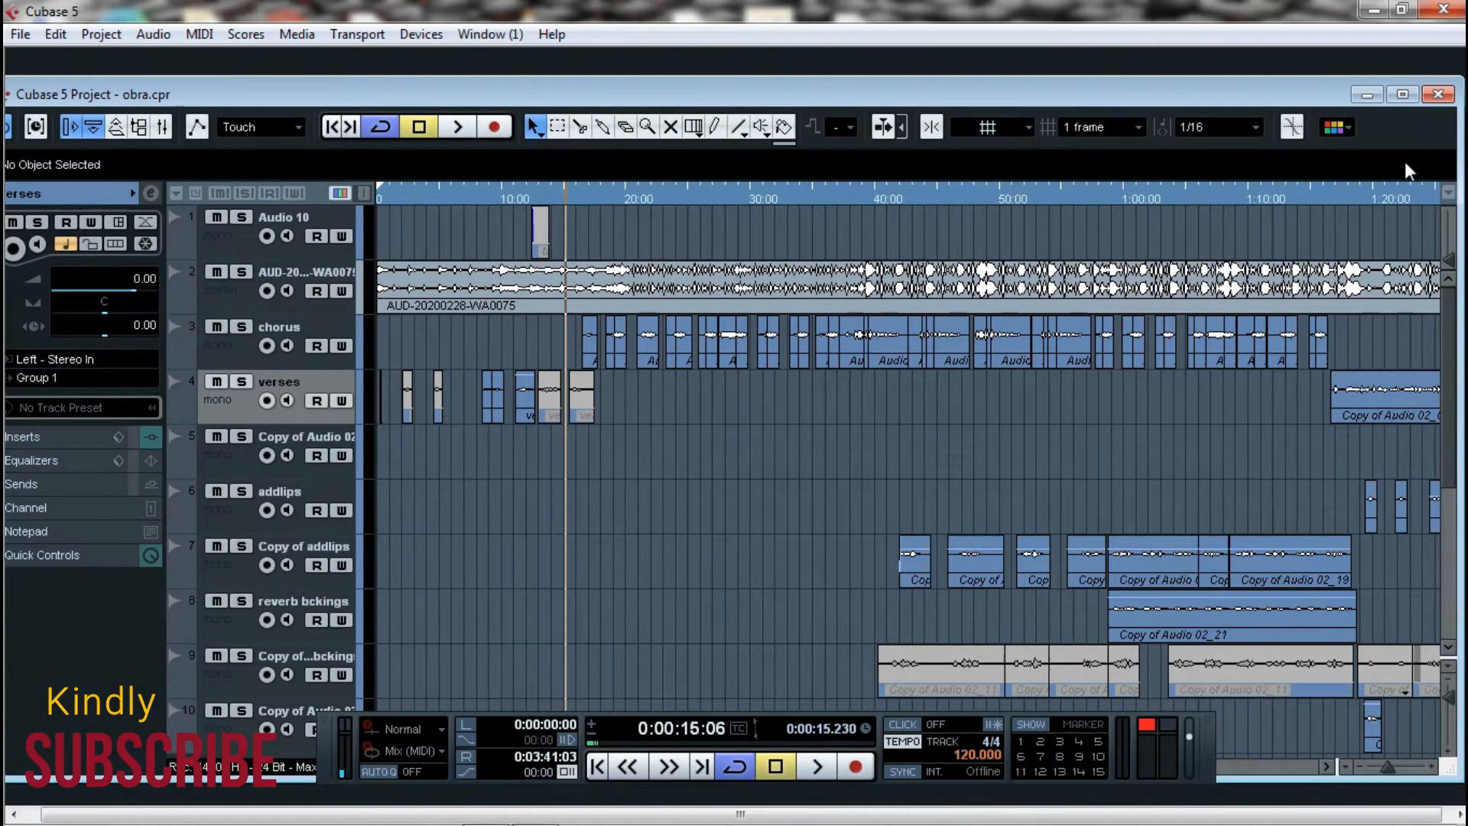
left_click(1403, 94)
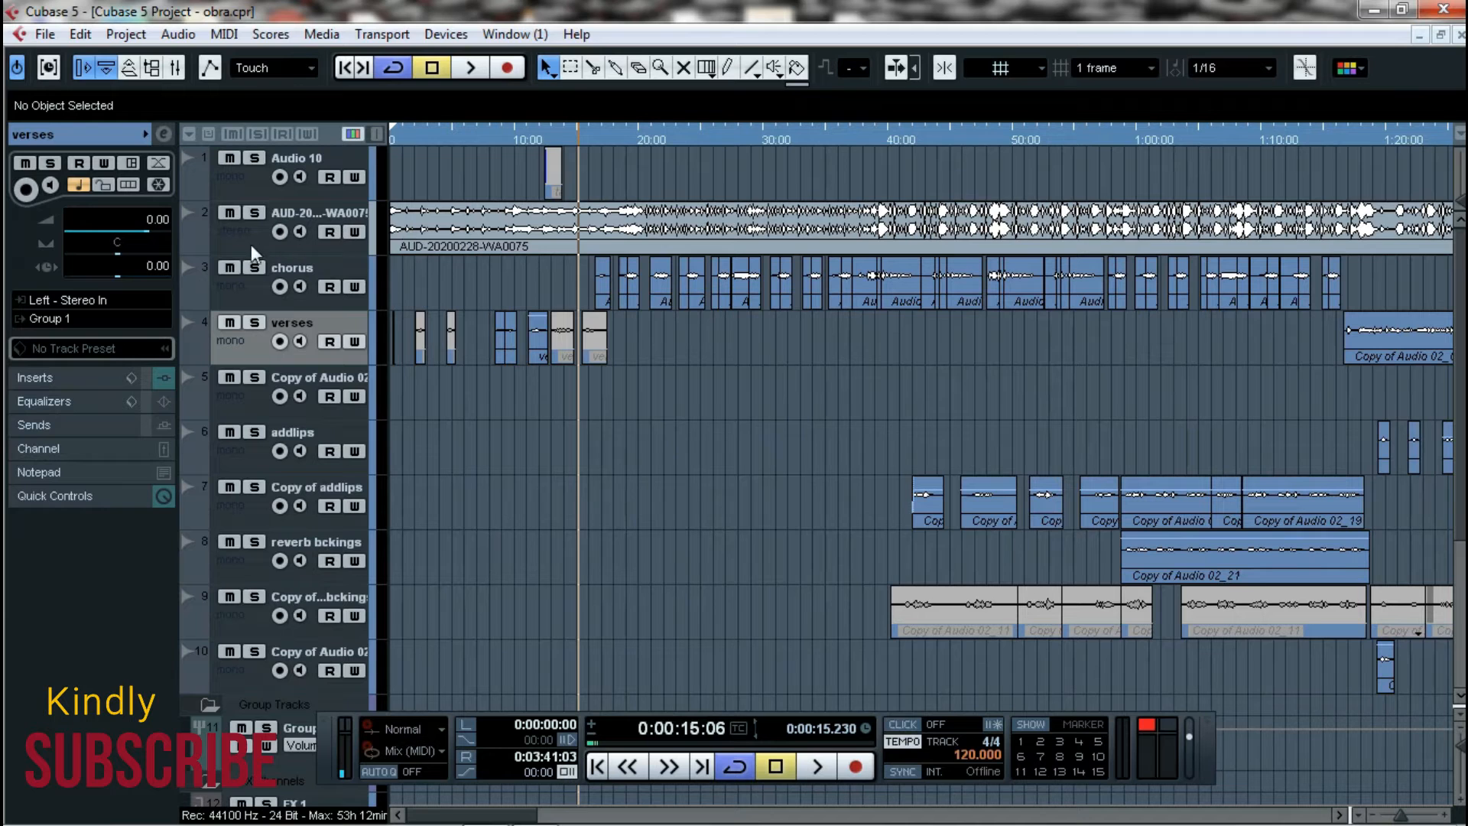
- Select the AUD-20200228-WA0075 event on track 2 and place the project cursor at about 0:00:55
left_click(355, 269)
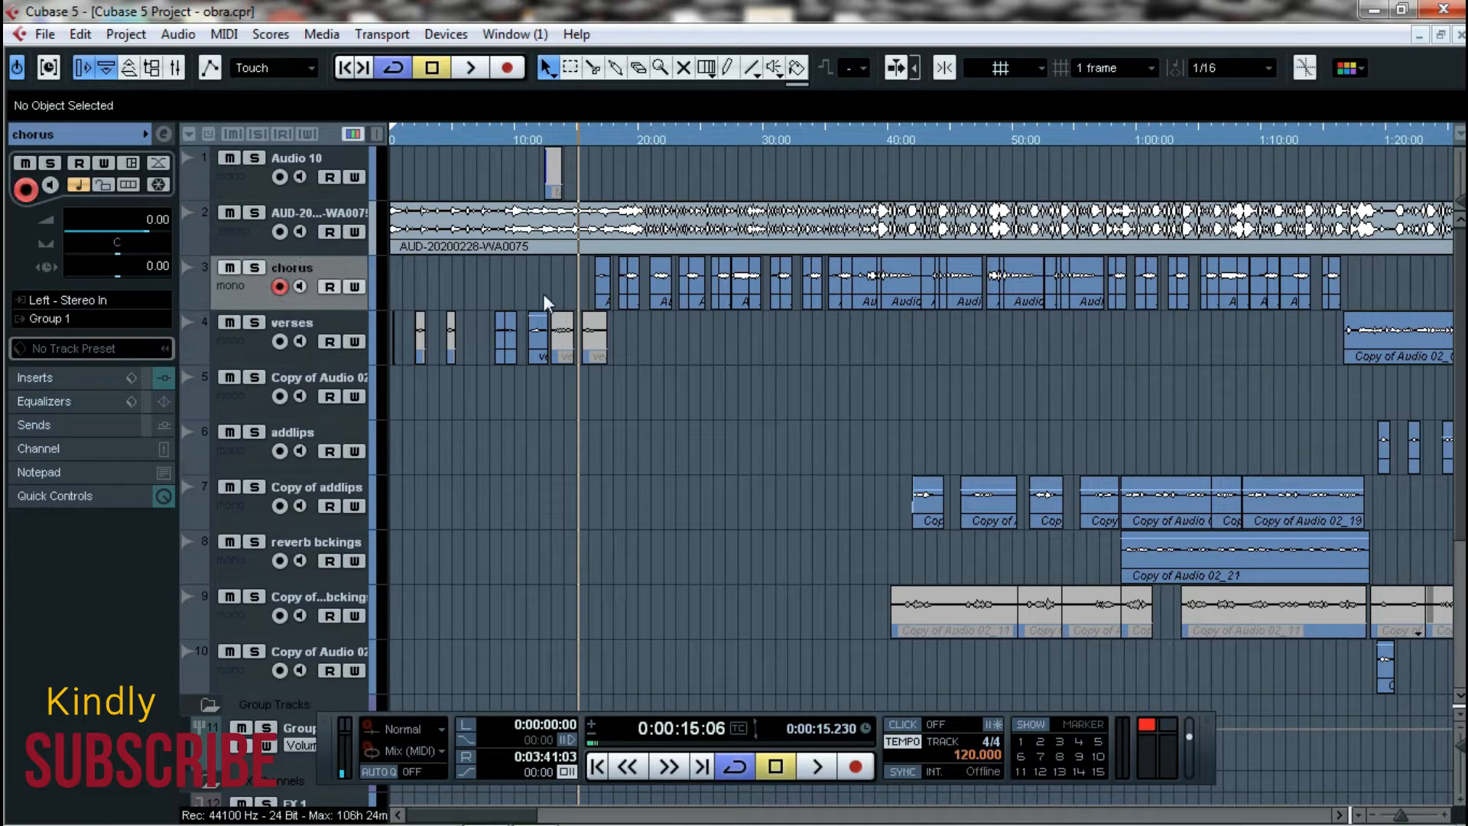
left_click(358, 214)
left_click(462, 221)
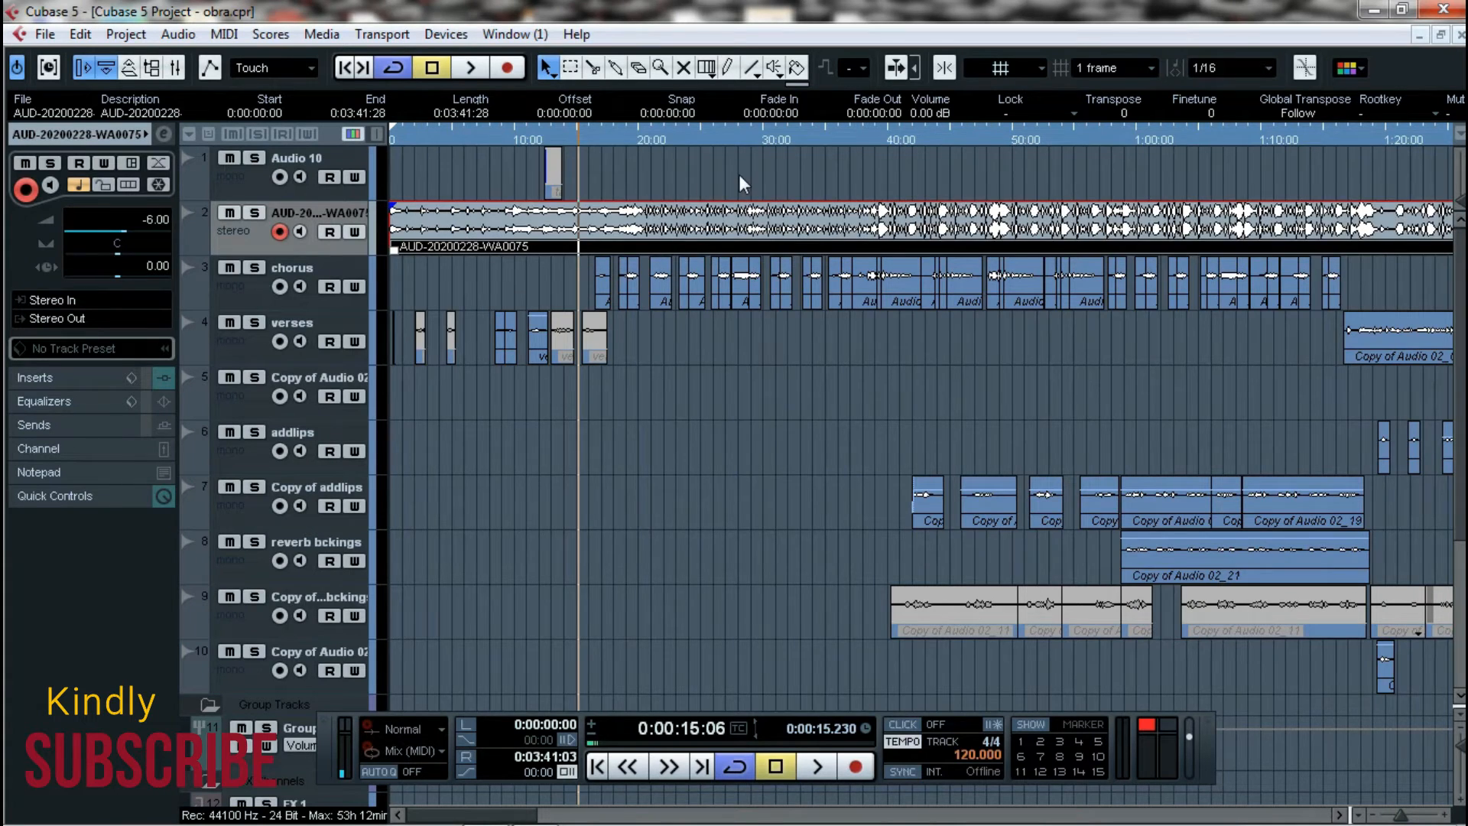
key("g")
key("g")
key("g")
left_click(608, 137)
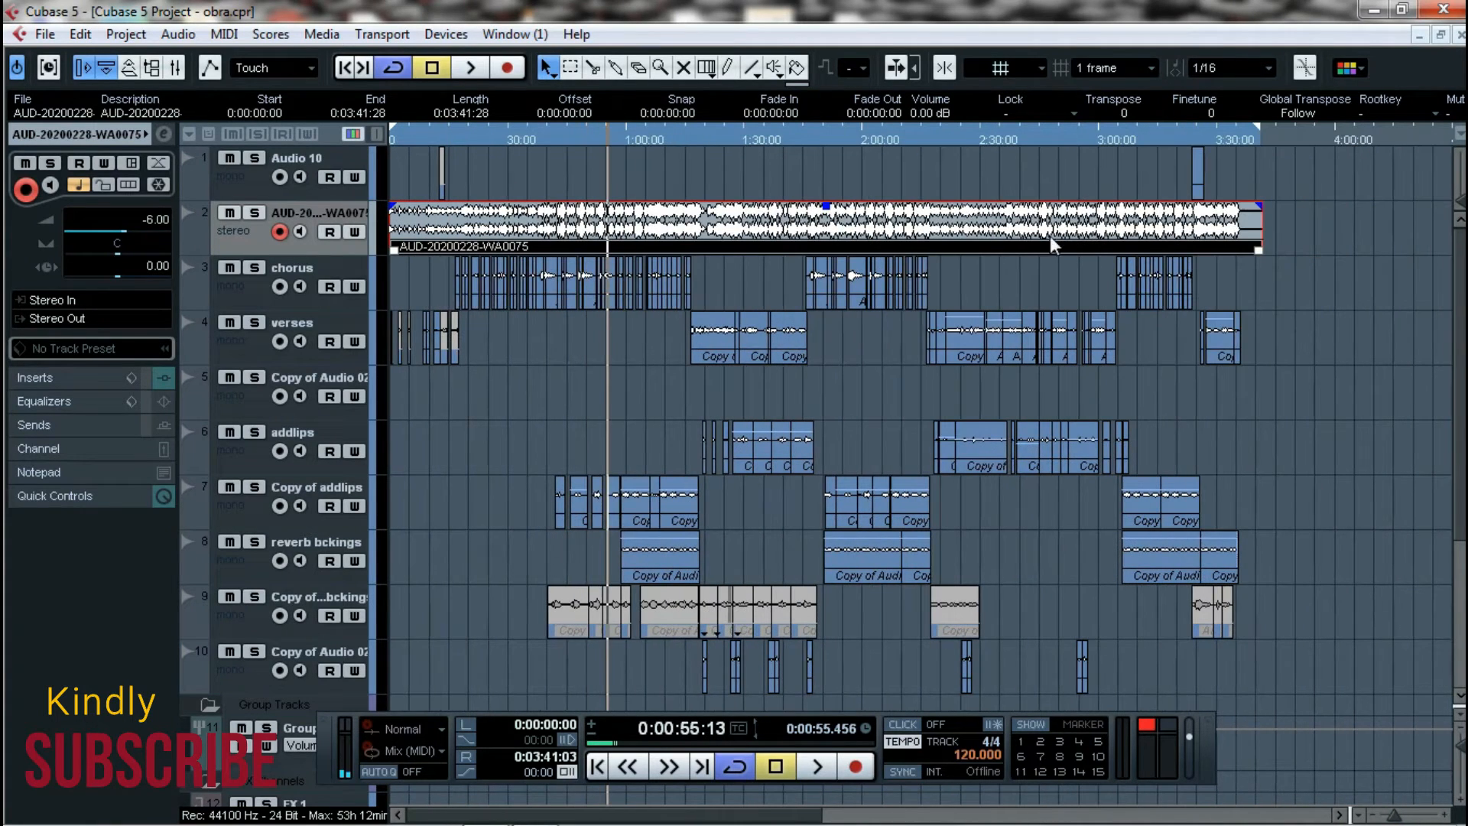
- Select the Group 1 track to view its insert effects
scroll(1457, 252, "down", 5)
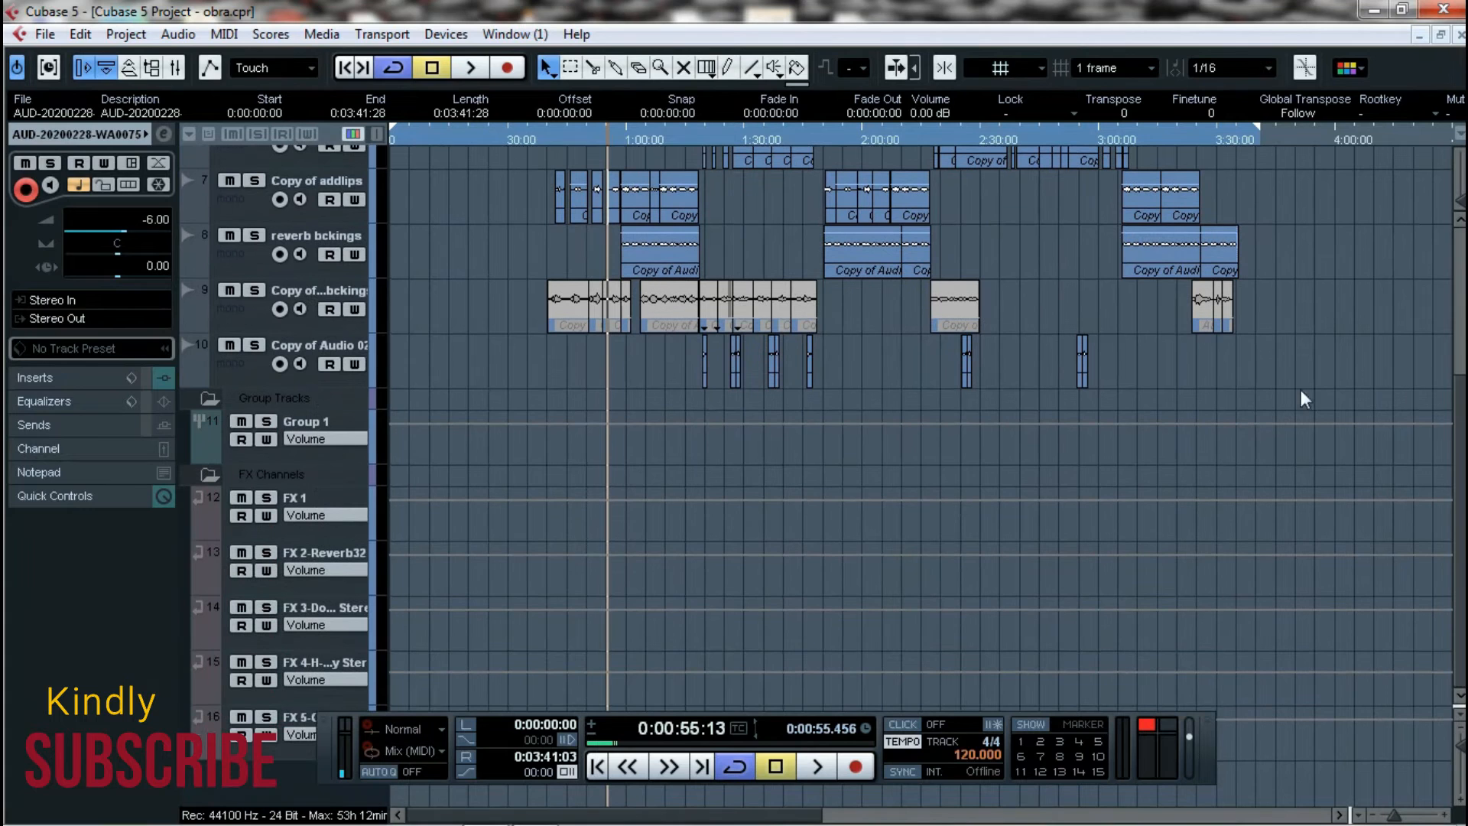
left_click(511, 455)
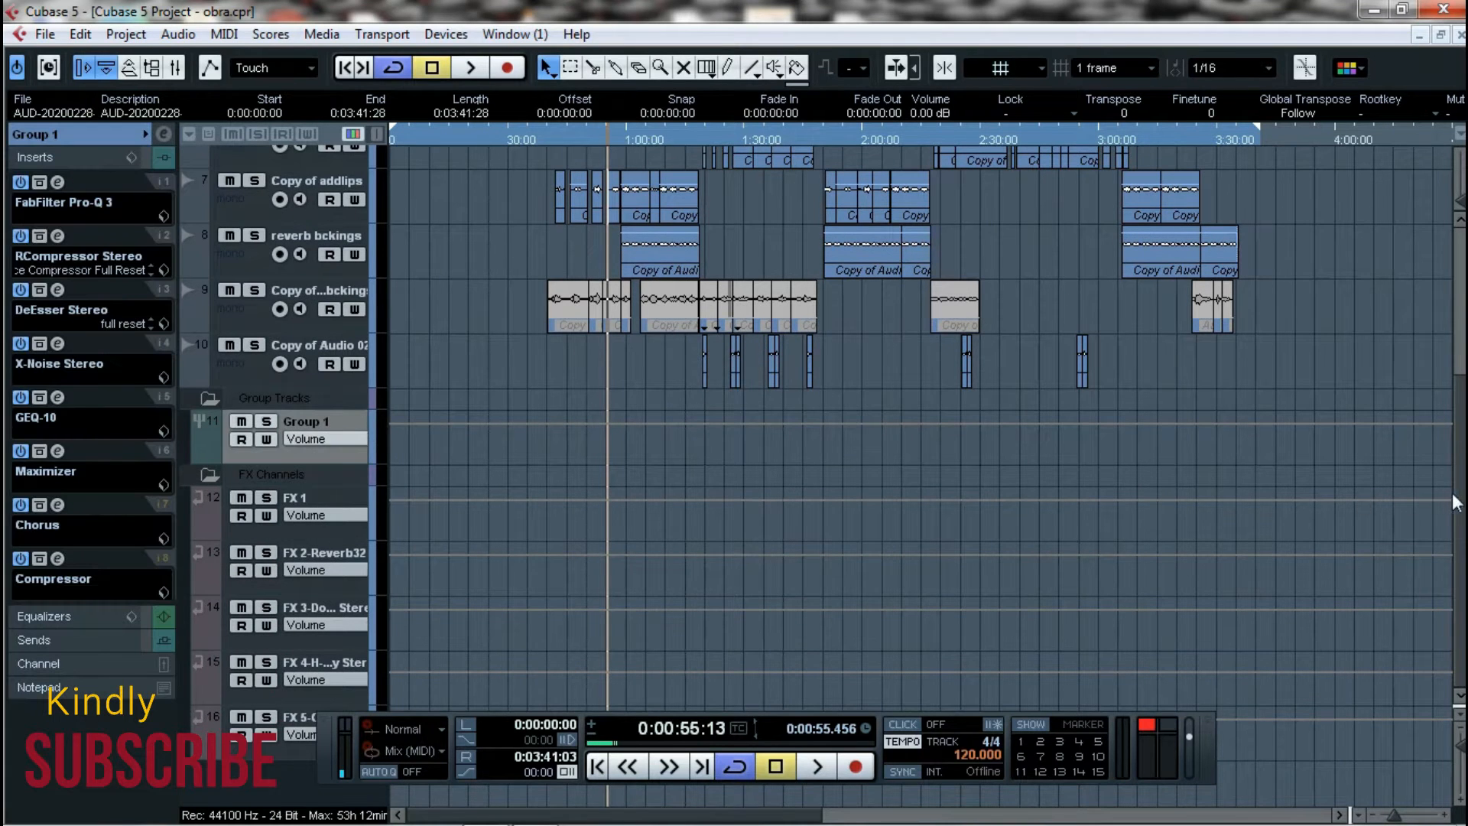
scroll(1457, 504, "up", 5)
- Place the project cursor at about 0:00:15, just before the first chorus clips
key("h")
key("h")
key("h")
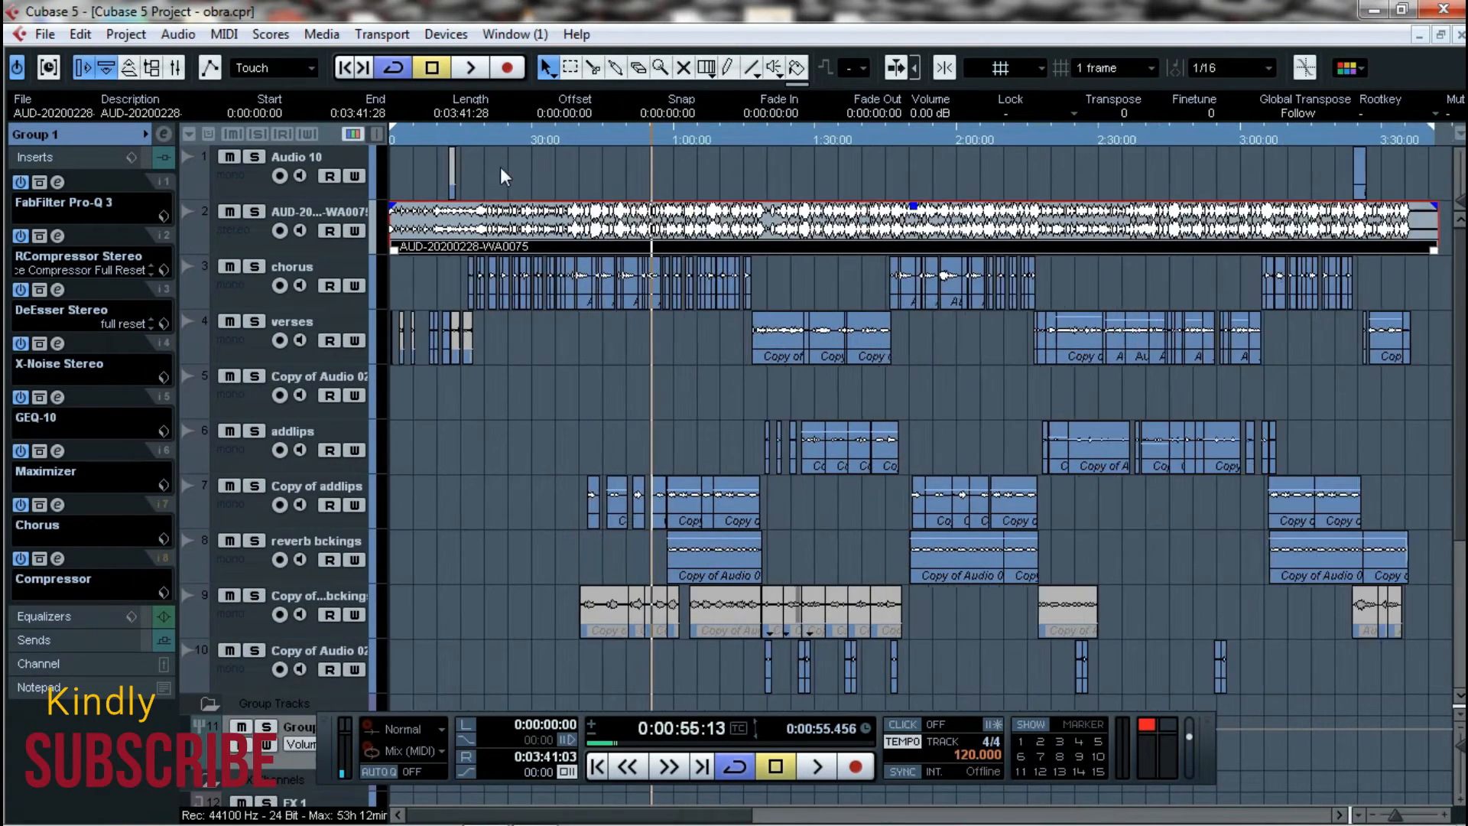
key("h")
left_click(533, 145)
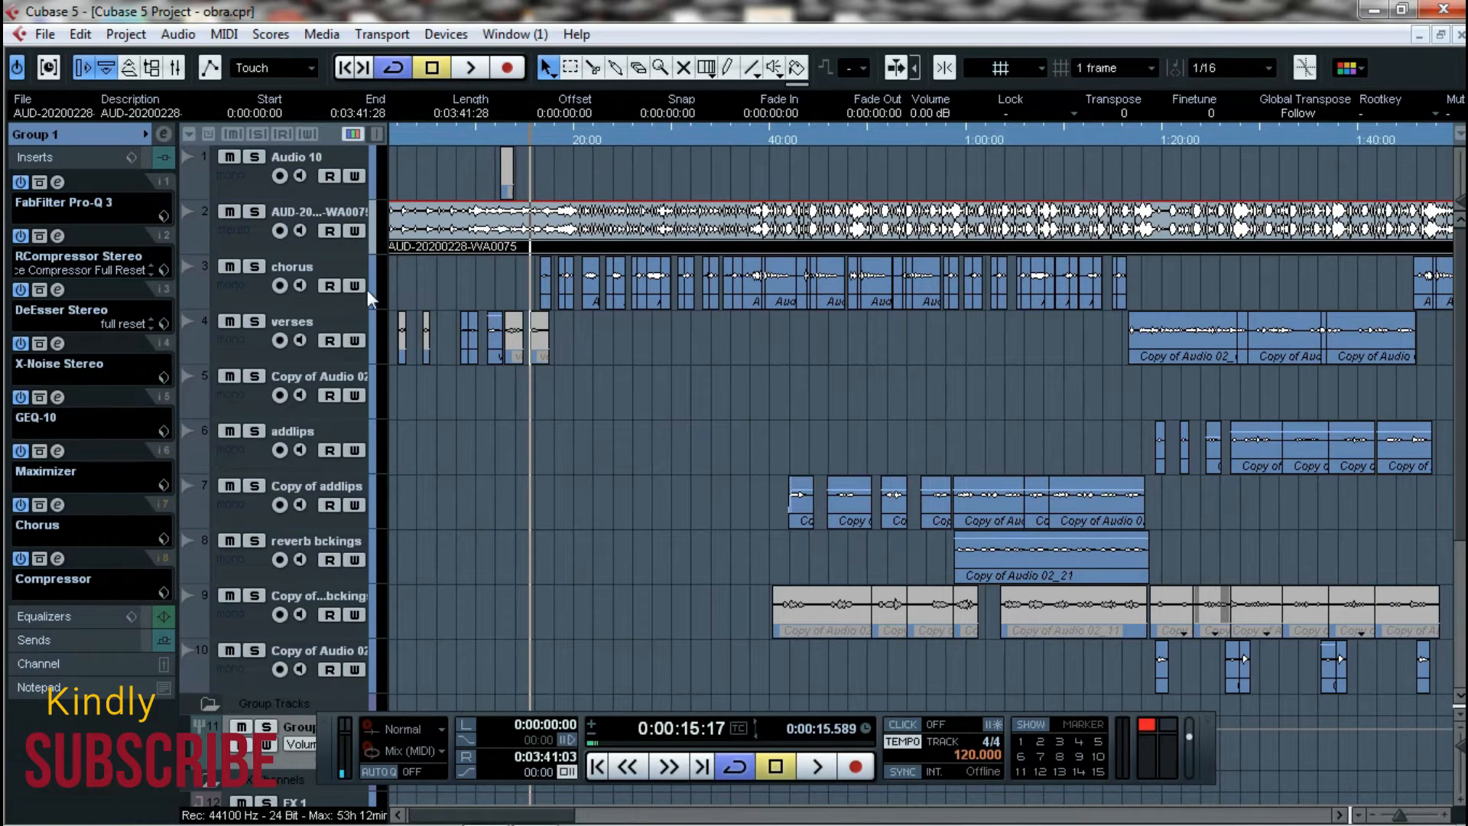
- Select the chorus track and play the mix from the cursor to listen to the chorus
left_click(244, 291)
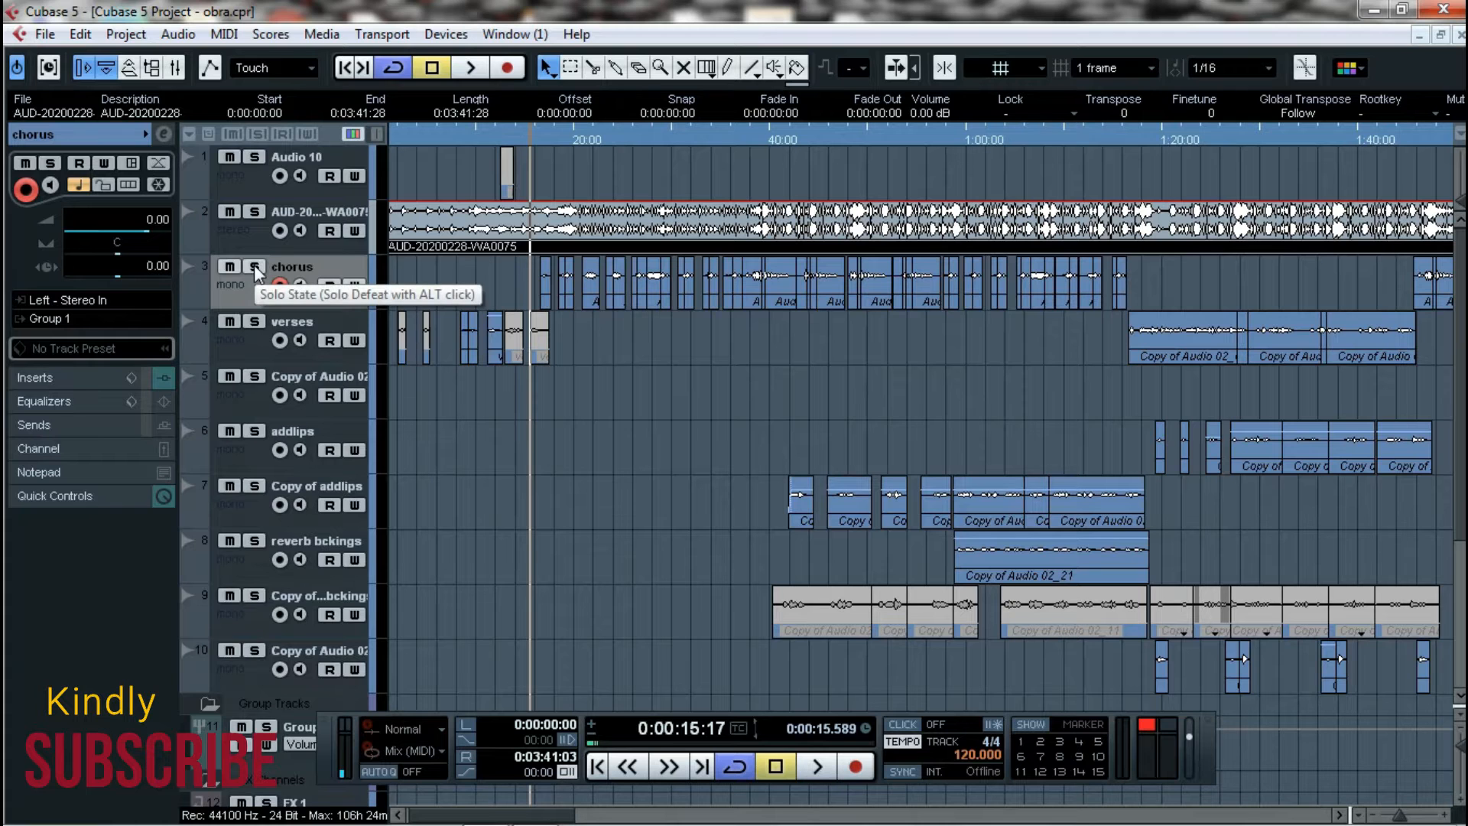
key("g")
key("g")
key("g")
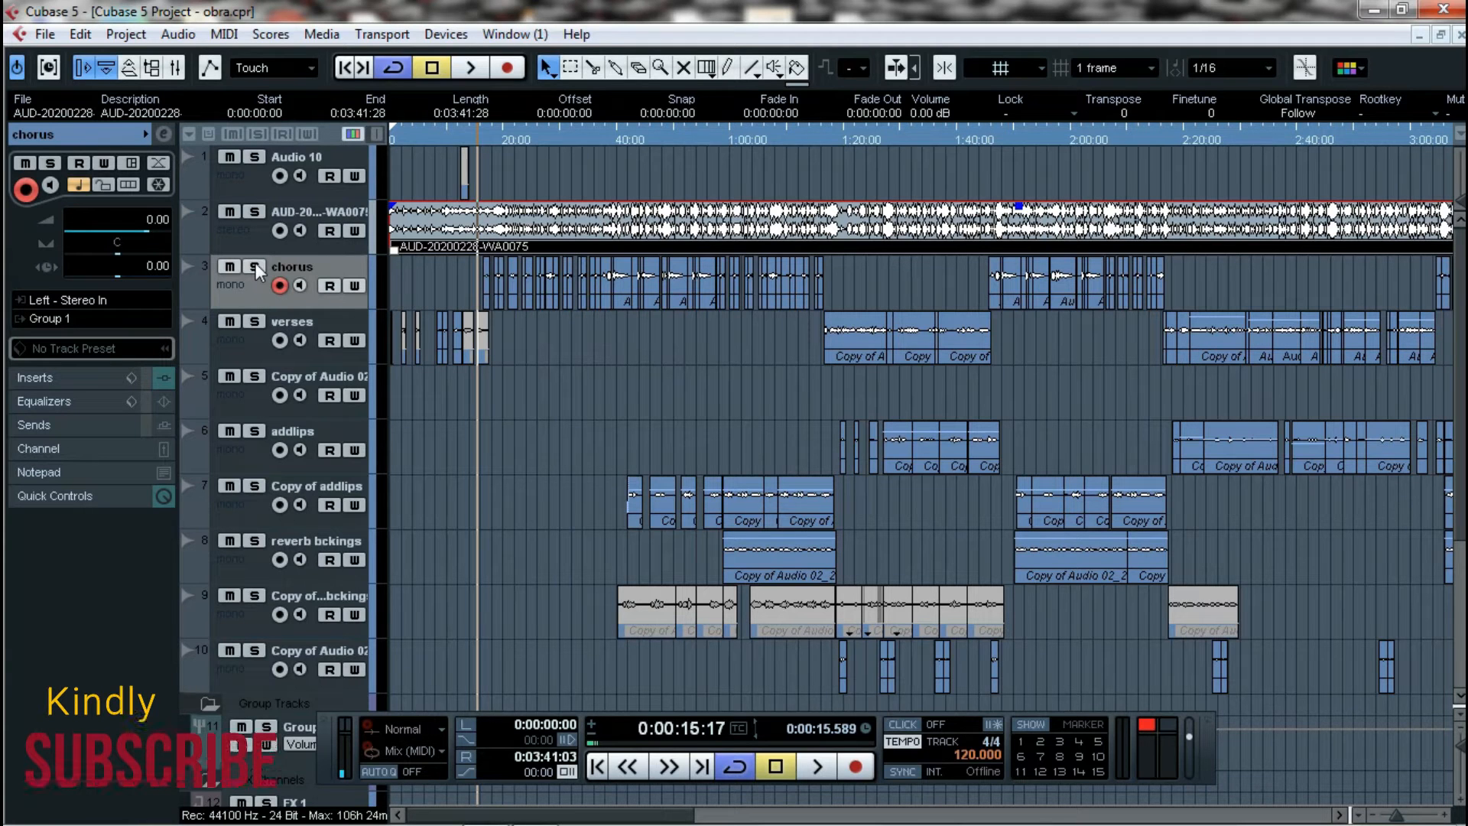
key("space")
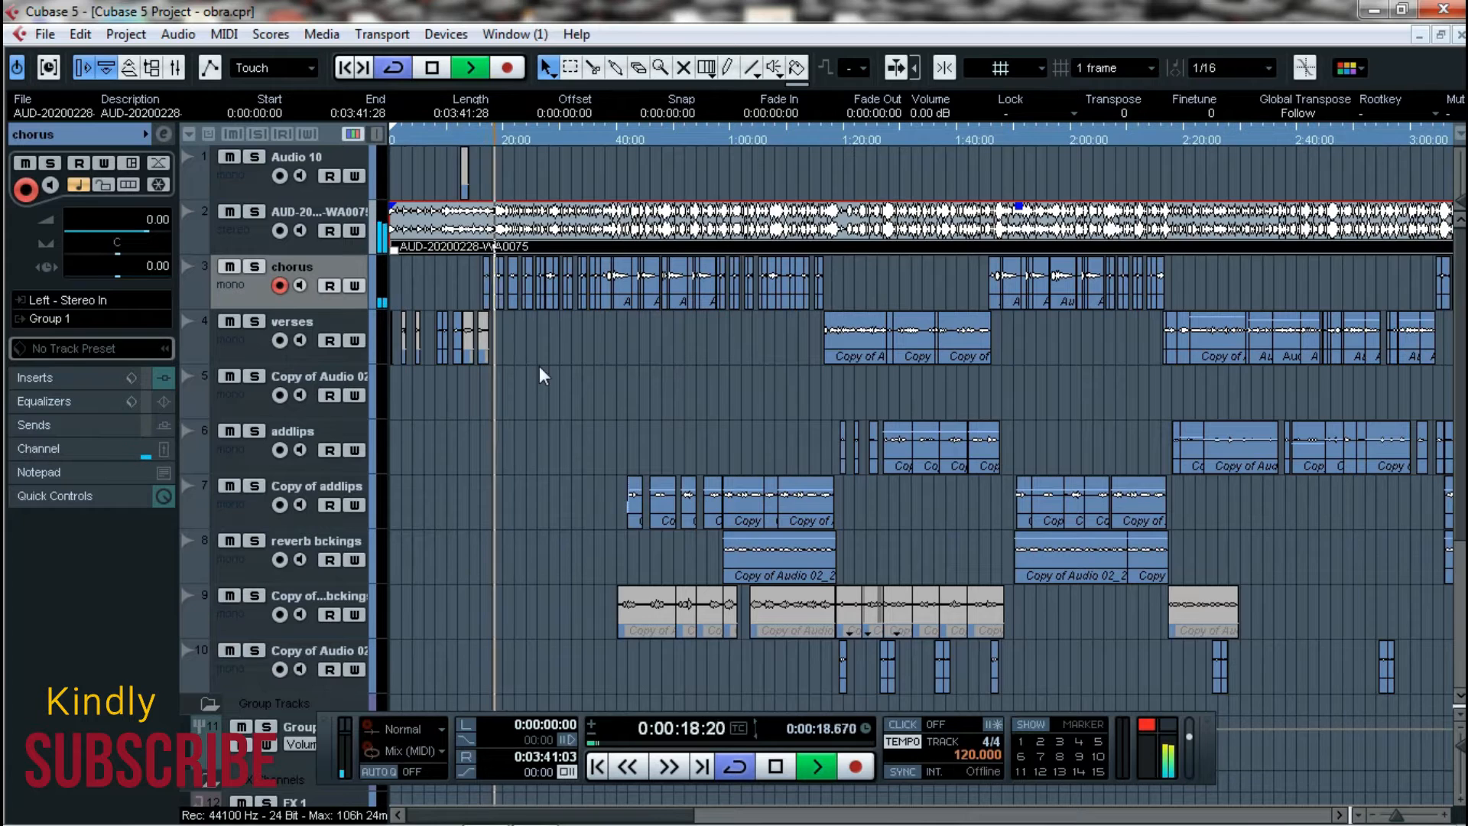
key("h")
key("h")
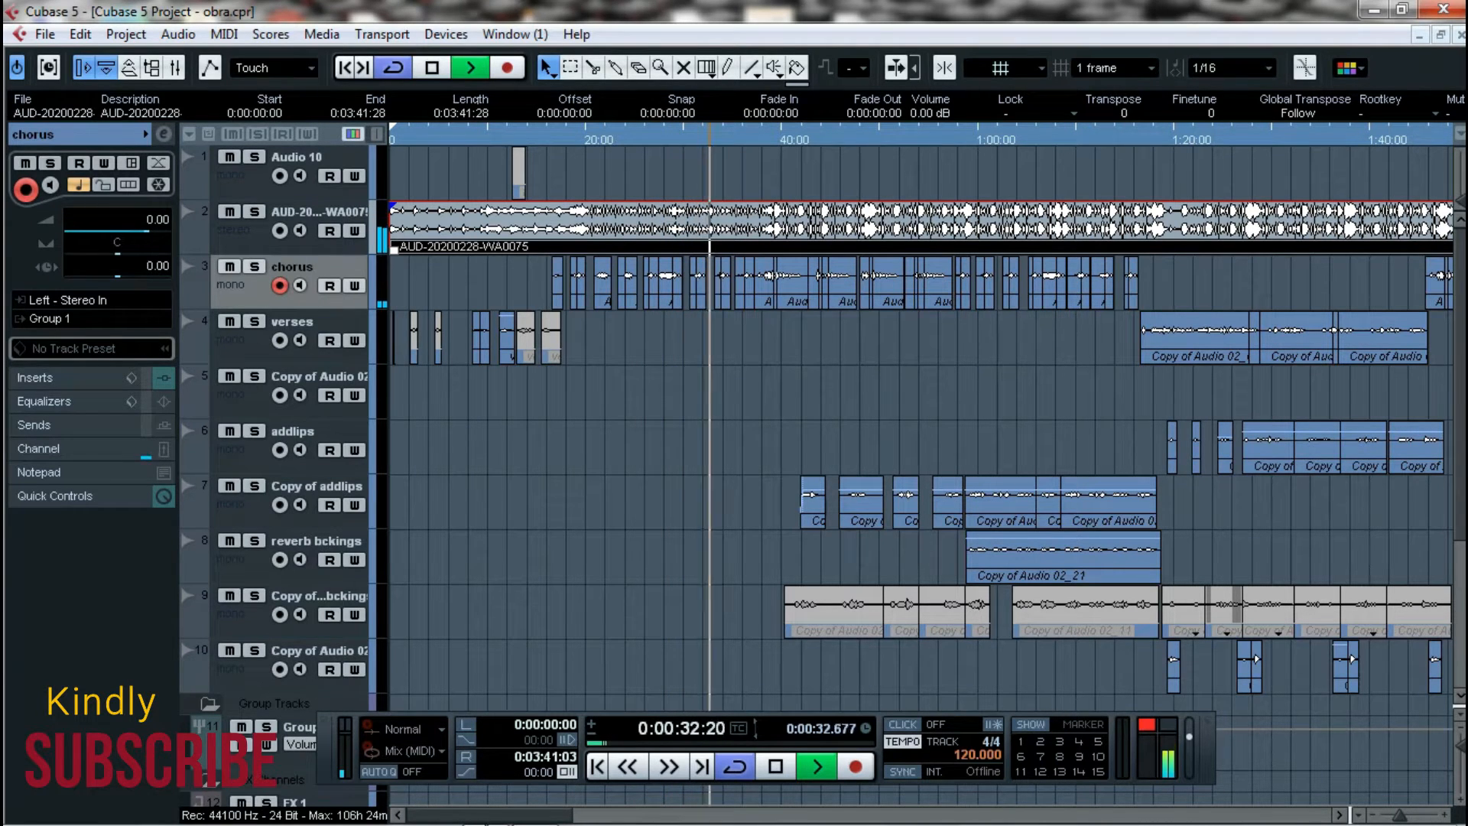
mouse_move(493, 820)
left_mouse_down()
mouse_move(511, 822)
mouse_move(498, 820)
left_mouse_up()
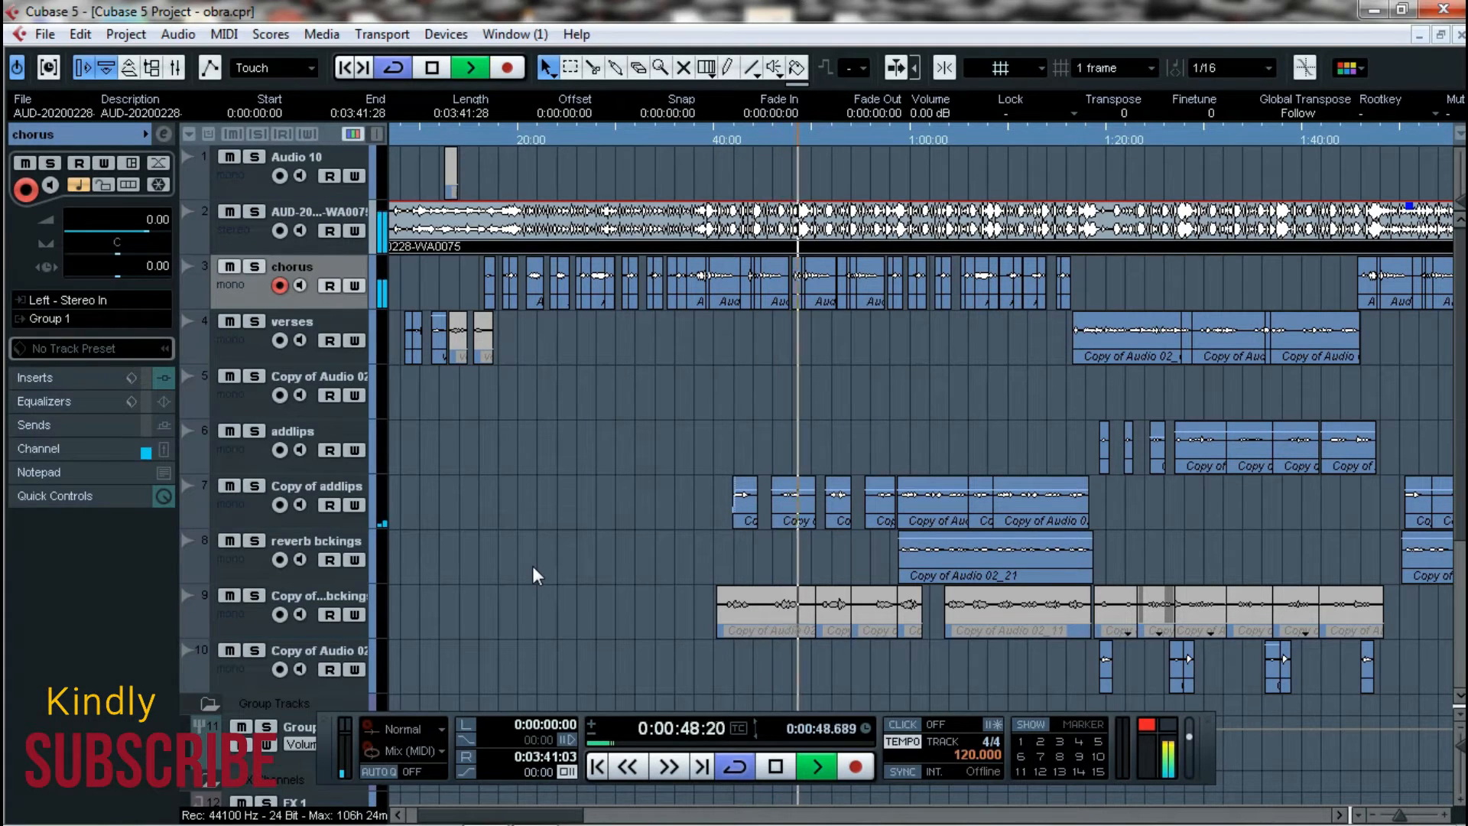
- Mute and unmute the AUD-20200228-WA0075 track during playback to hear the vocals alone, and stop playback
left_click(234, 214)
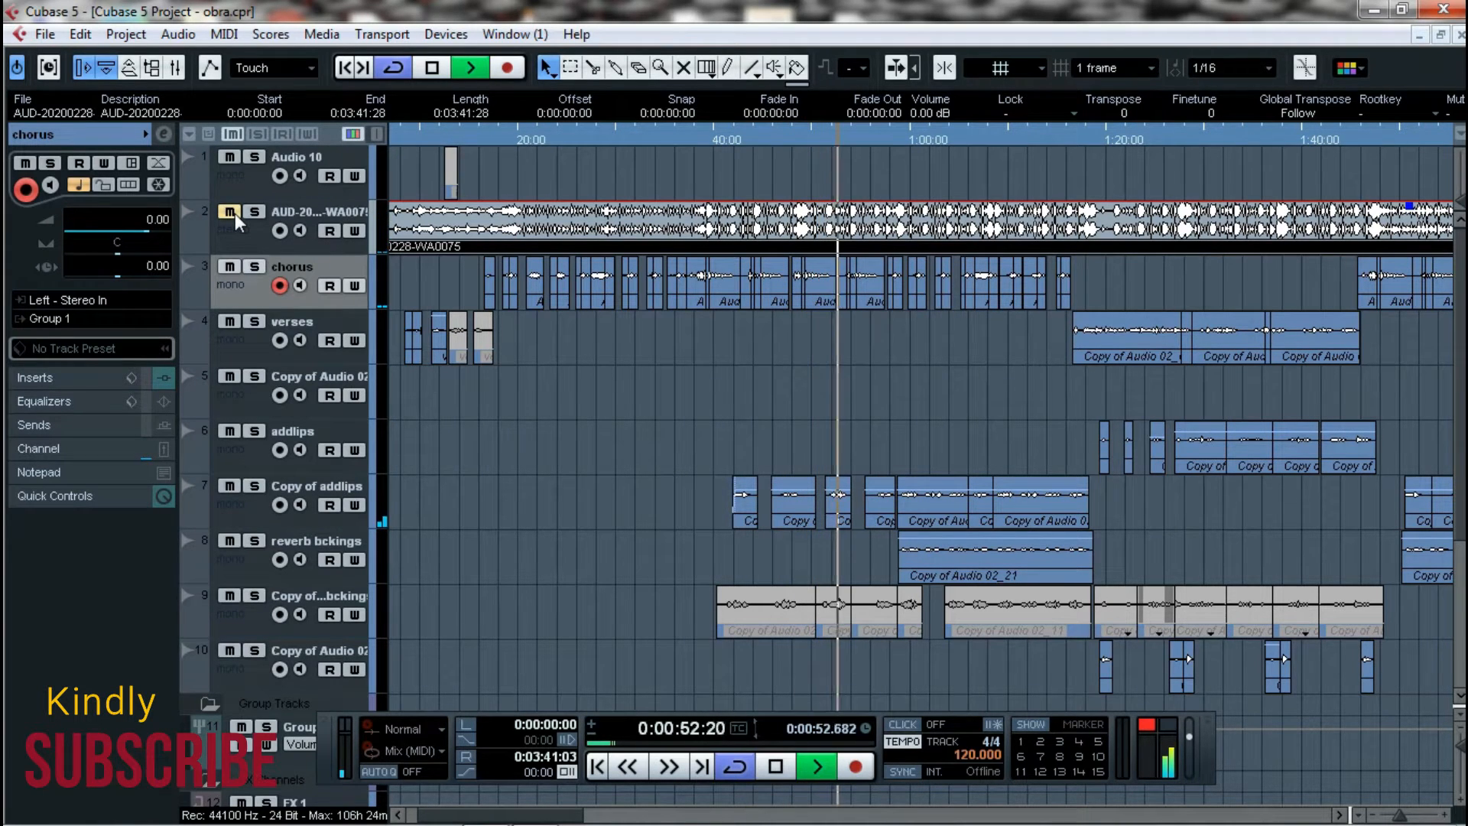
left_click(230, 212)
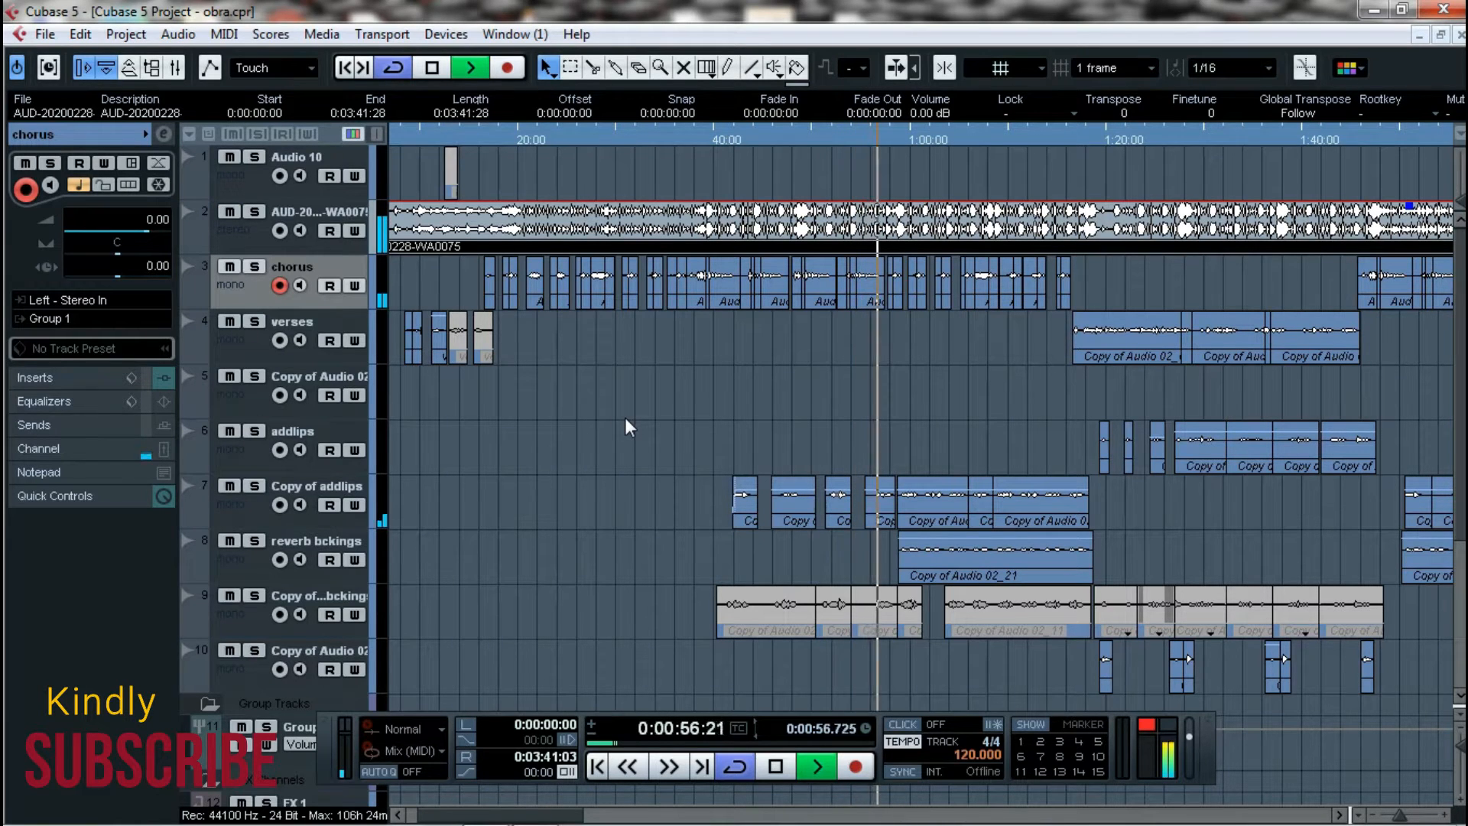
key("space")
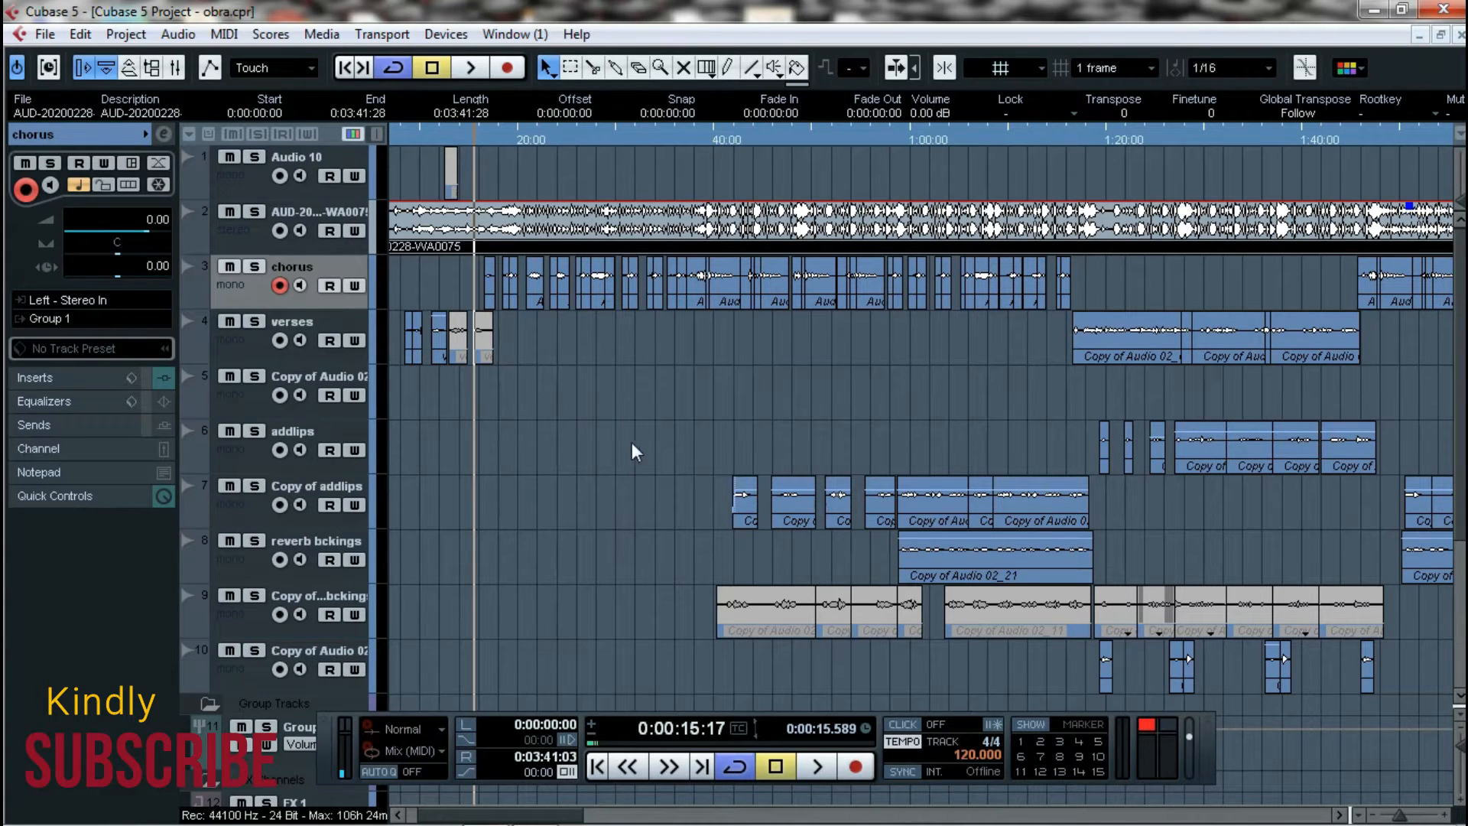
- Deselect the AUD-20200228-WA0075 event
scroll(822, 474, "down", 6)
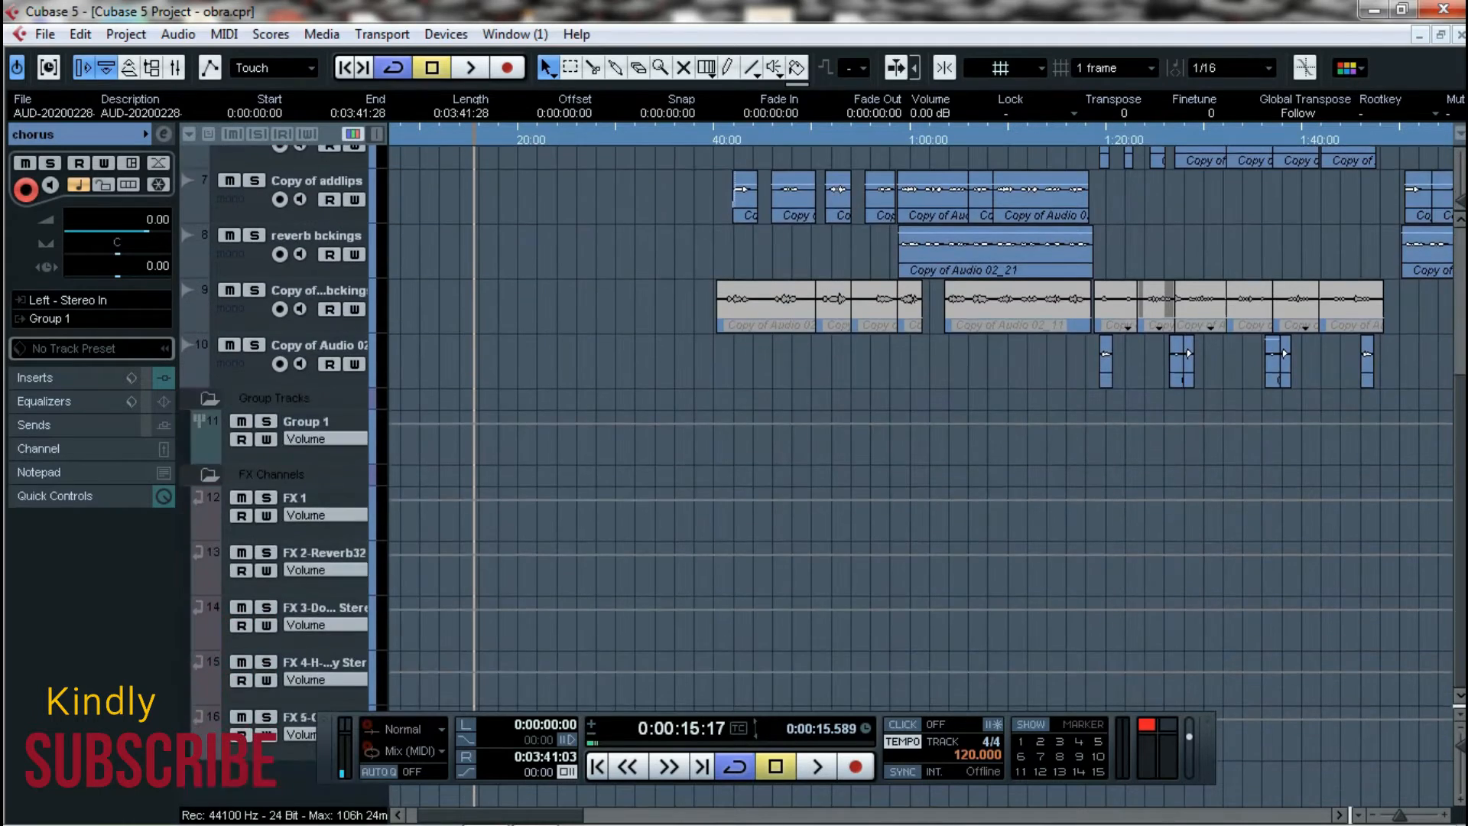
scroll(822, 474, "up", 6)
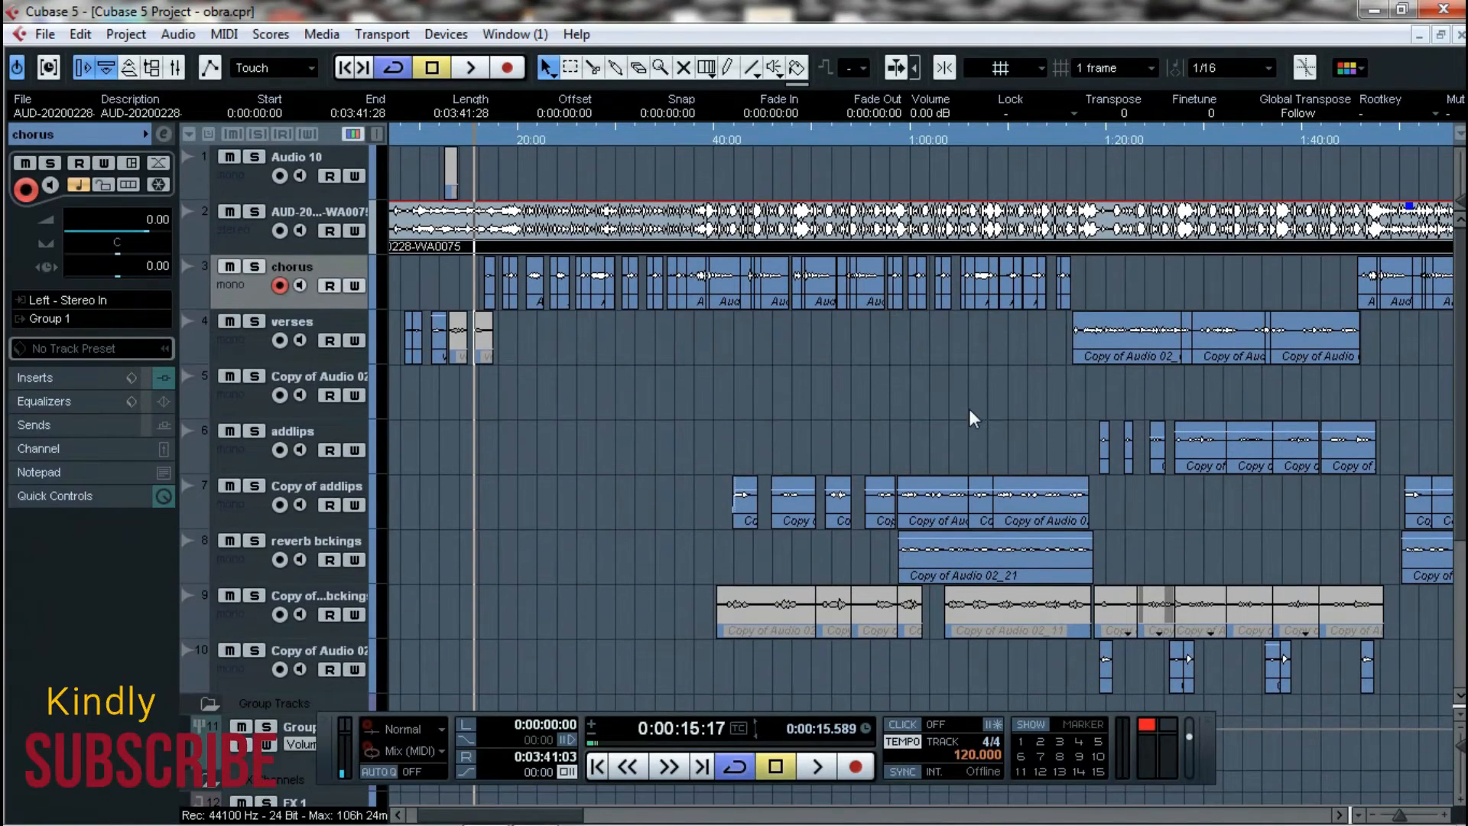
key("g")
key("g")
key("h")
key("h")
key("h")
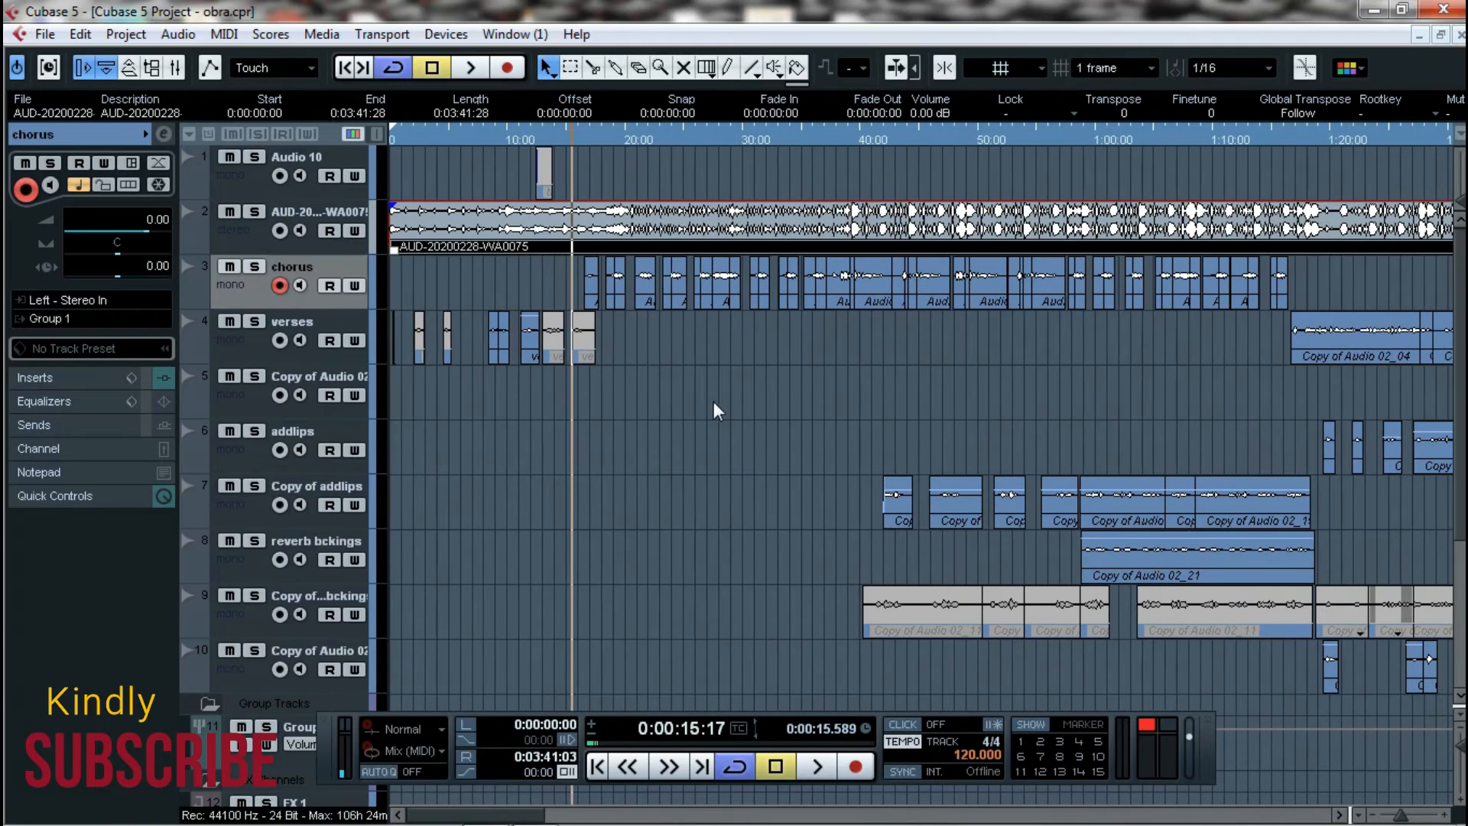
left_click(713, 401)
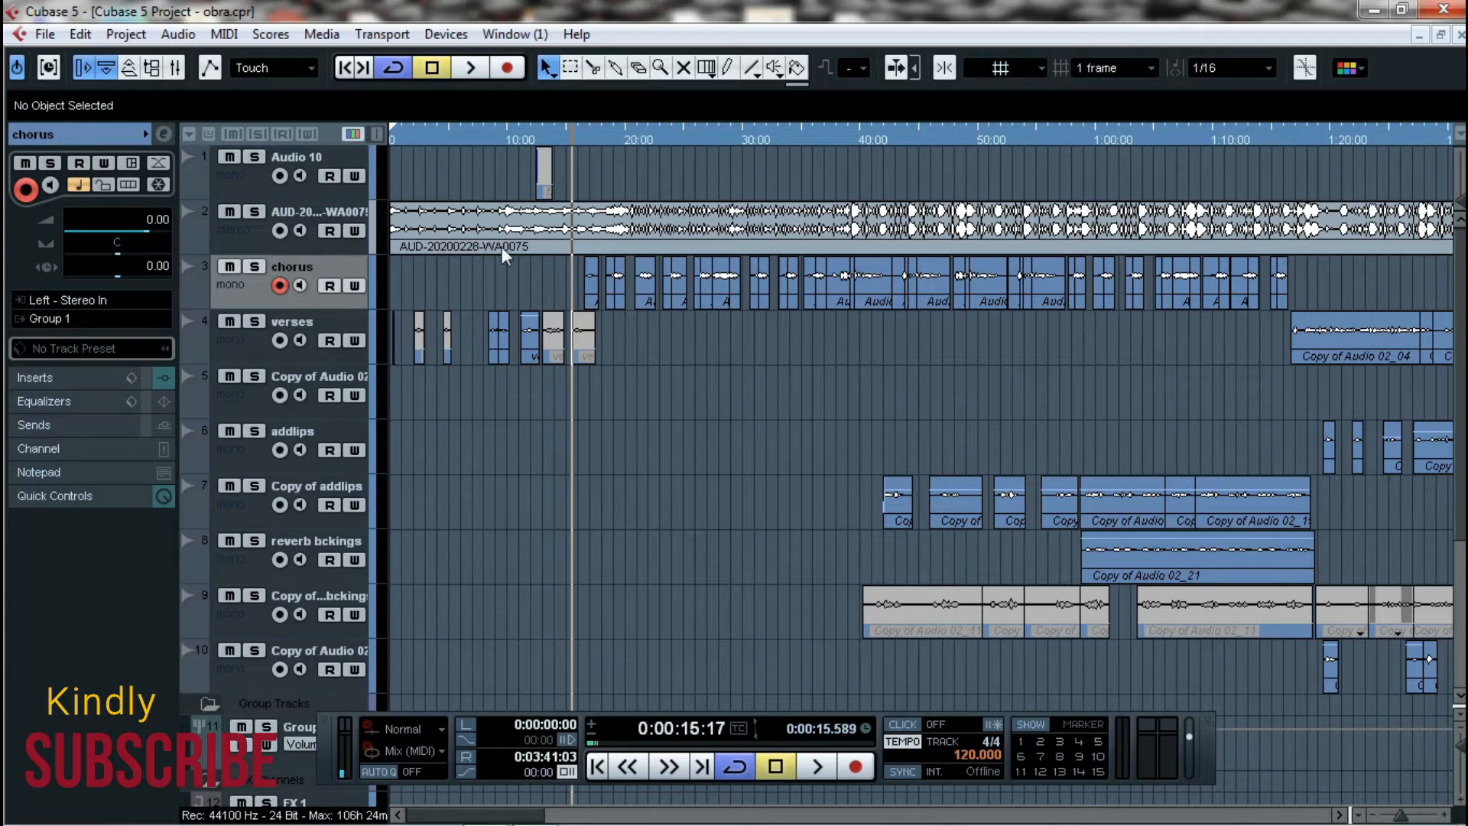
- Review the channel faders and EQ settings in the mixer, close it, and select the chorus track
key("F3")
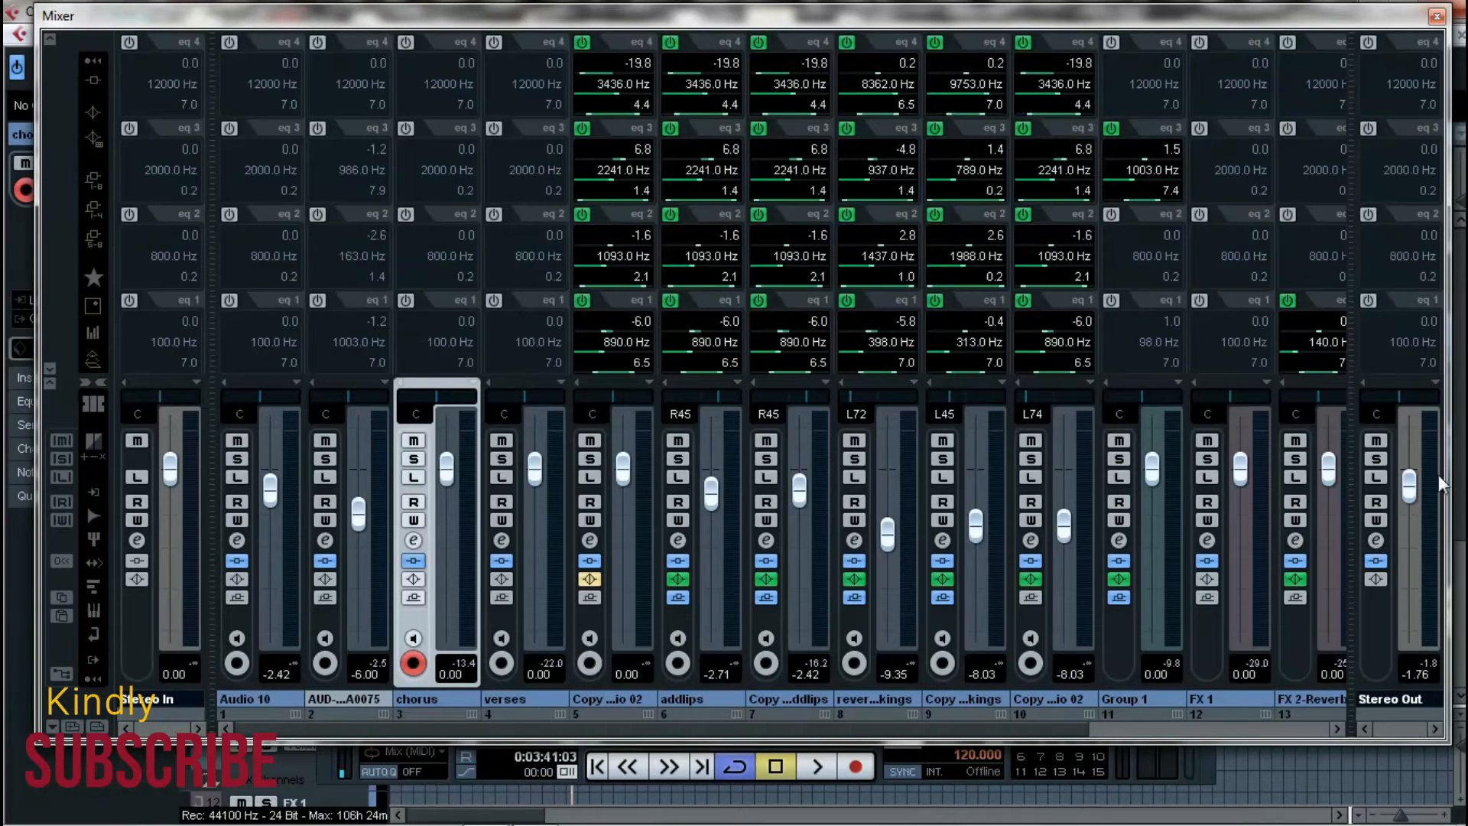
left_click_drag(1411, 480, 1413, 485)
left_click(1438, 16)
left_click(333, 432)
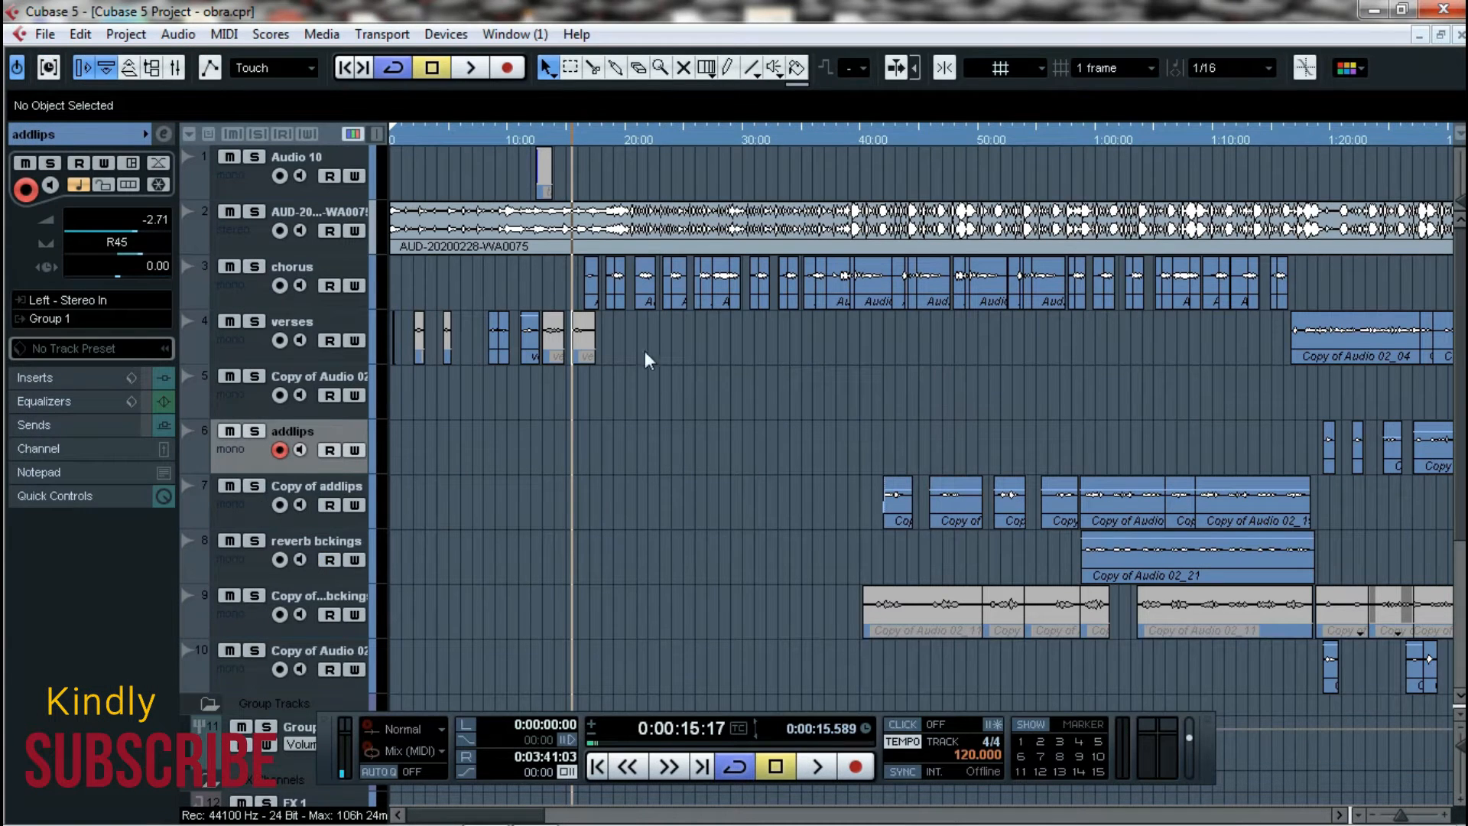
left_click(298, 298)
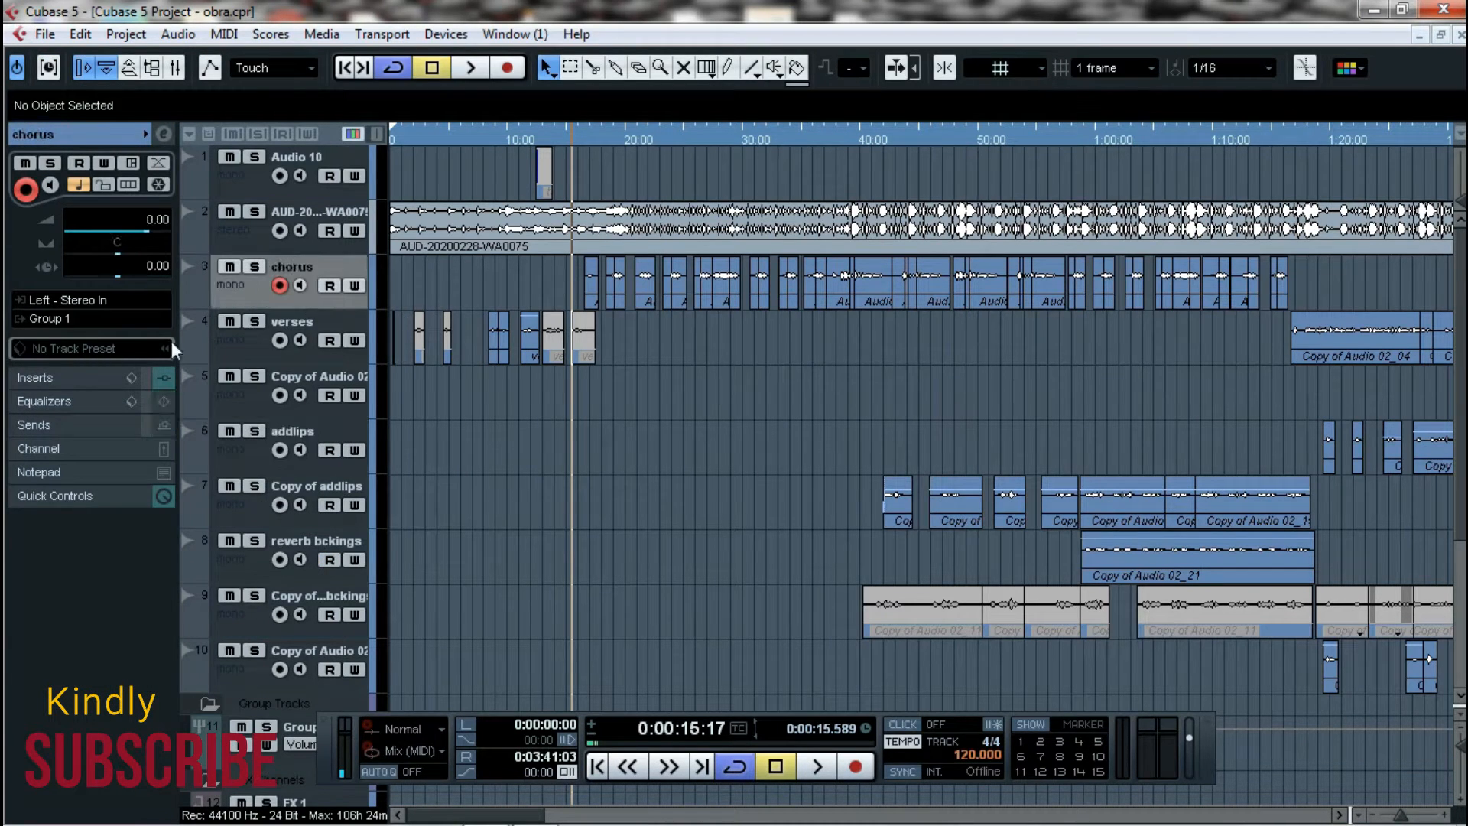
- Show the chorus track's inserts, compare them with neighbouring tracks, and open the Auto-Tune 8.1 editor for chorus
left_click(74, 371)
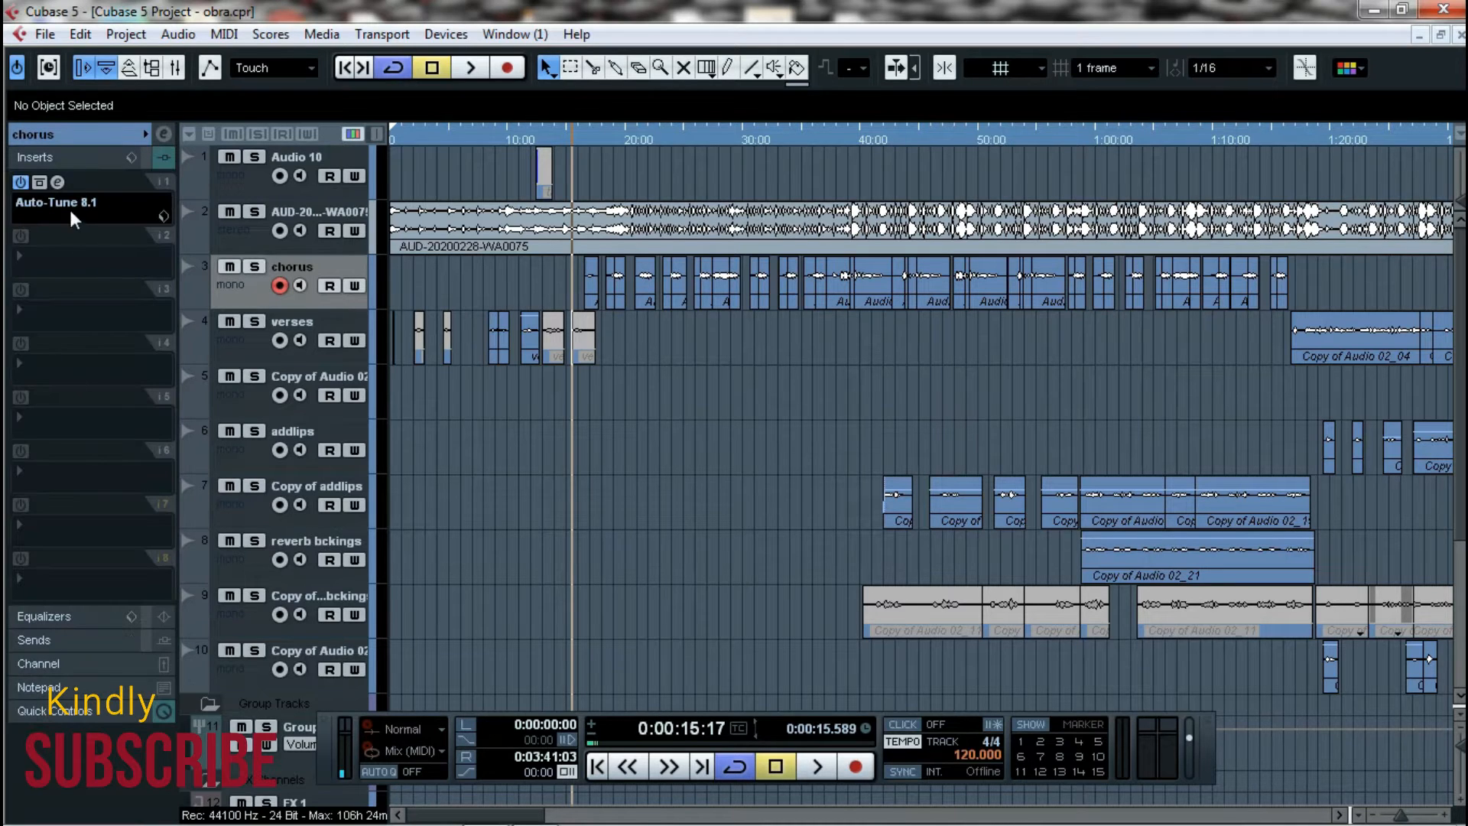
left_click(237, 348)
left_click(244, 394)
left_click(238, 295)
left_click(57, 182)
left_click_drag(594, 81, 498, 26)
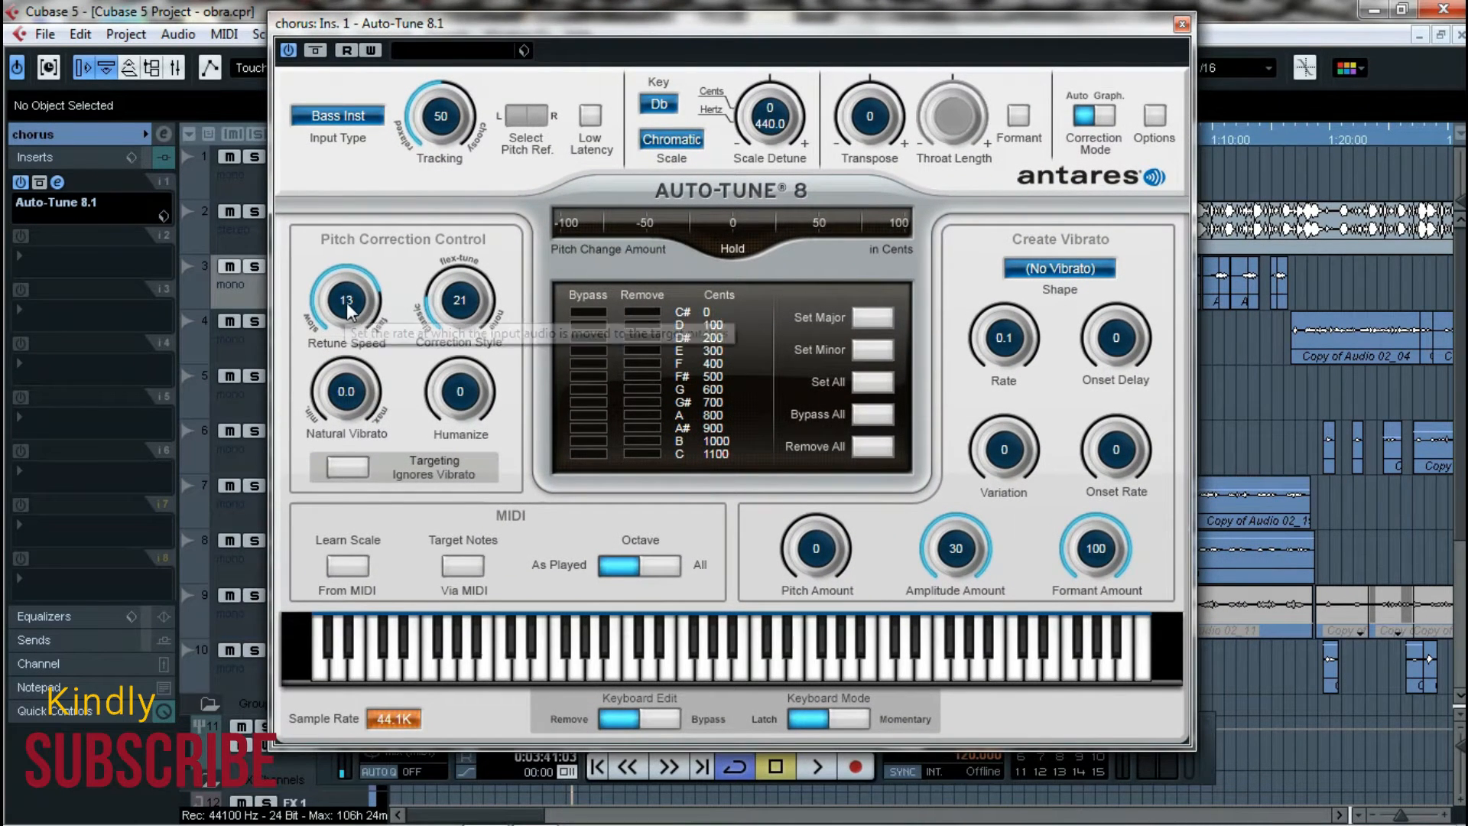
- Set the Auto-Tune key to C and the scale to Major on the chorus track
mouse_move(809, 33)
left_mouse_down()
mouse_move(828, 60)
mouse_move(830, 29)
left_mouse_up()
scroll(696, 103, "down", 2)
left_click(690, 136)
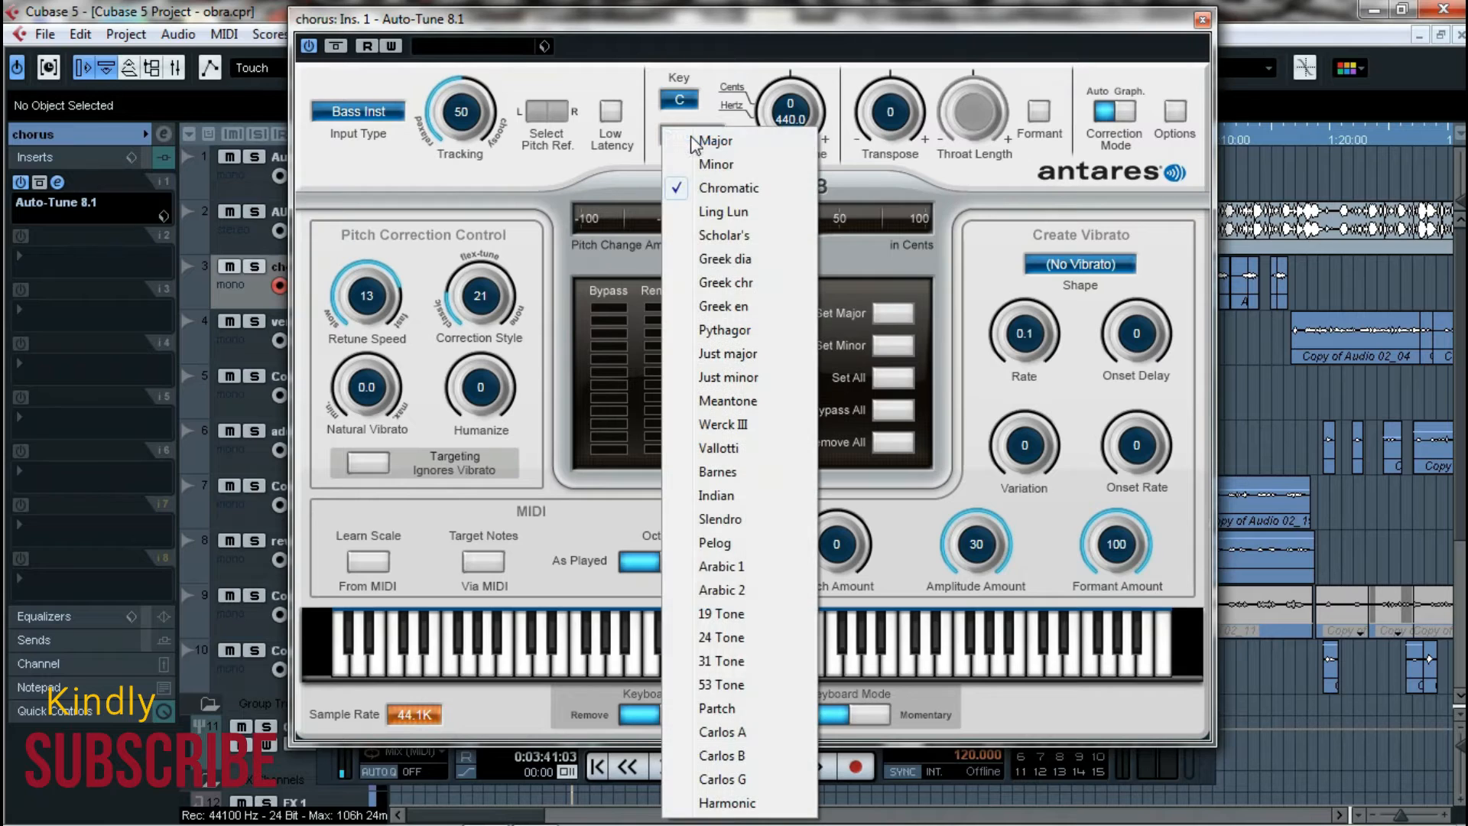
left_click(688, 135)
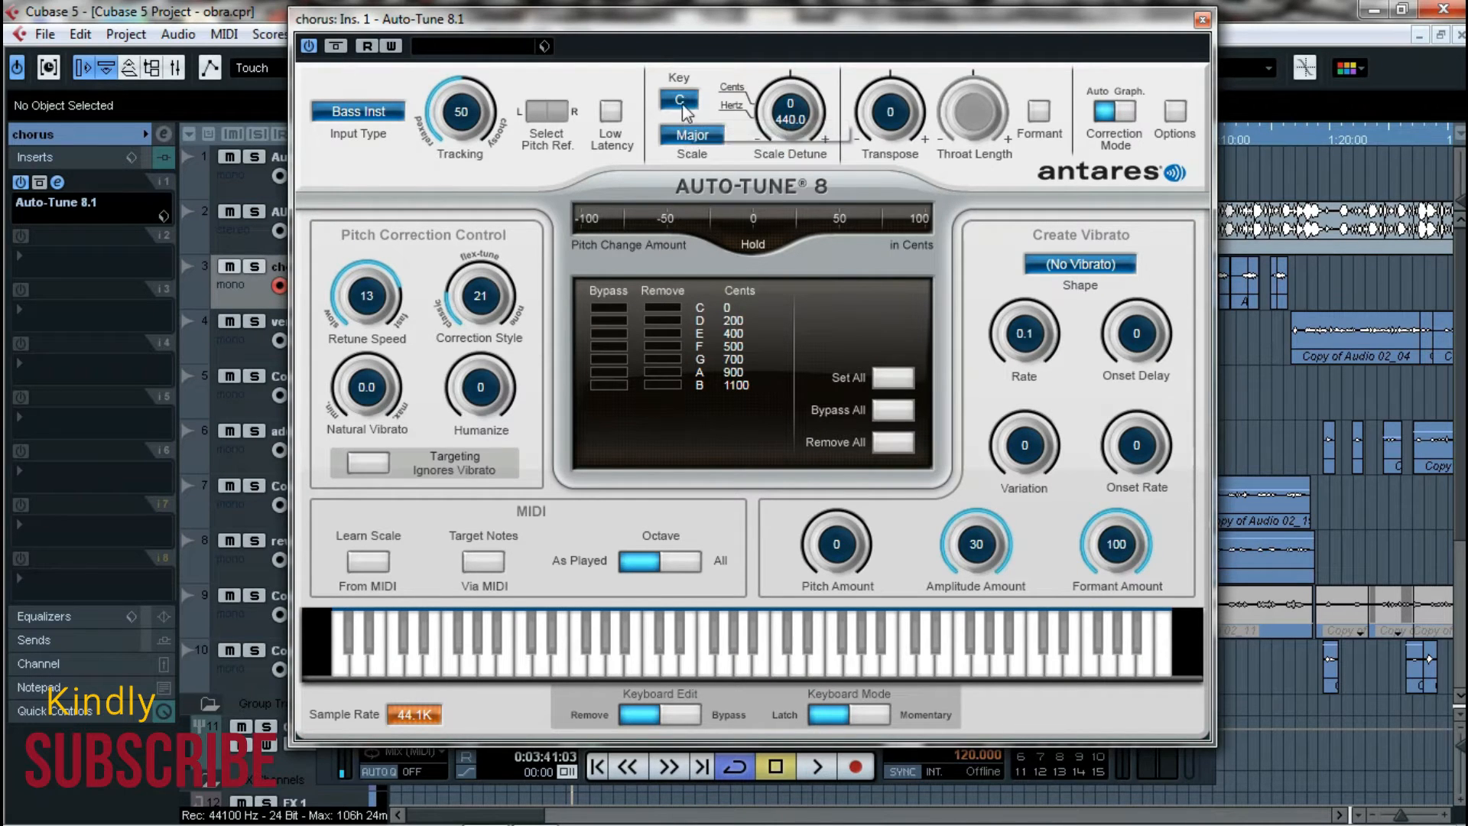
- Look through Auto-Tune's Input Type options, from Soprano to Bass Inst, without changing the selection
left_click(358, 112)
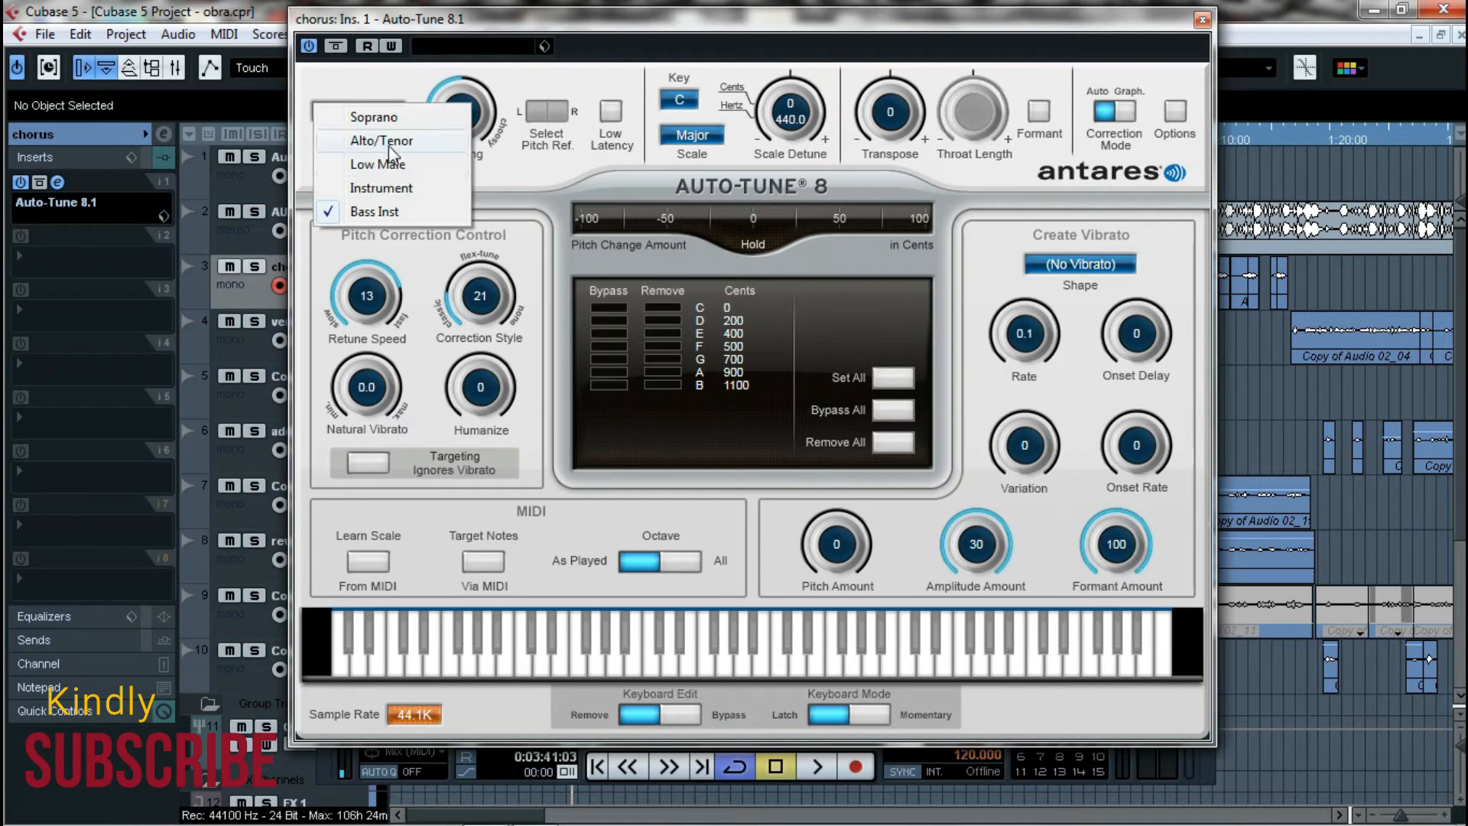
left_click(397, 98)
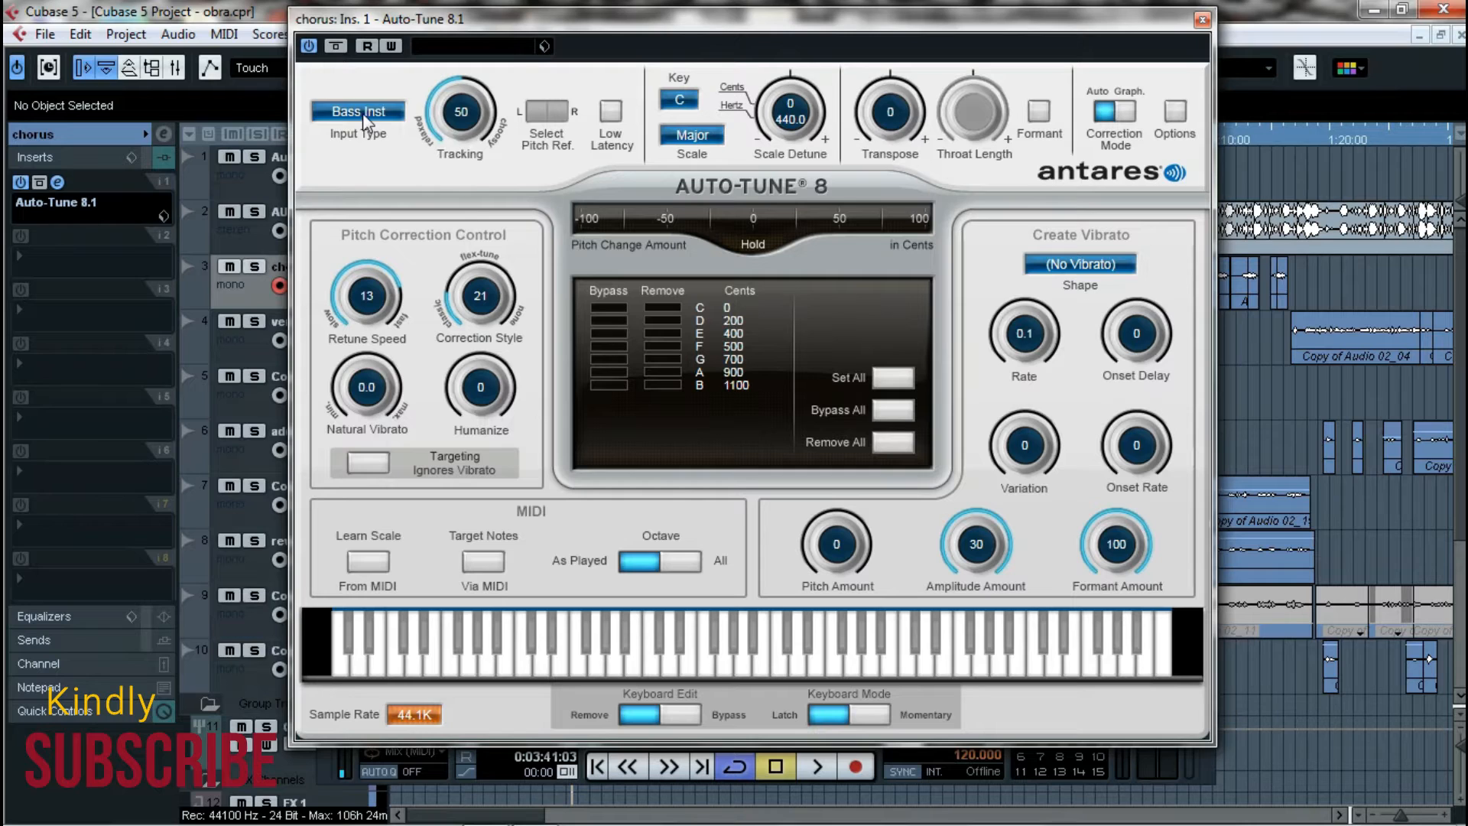
left_click(369, 113)
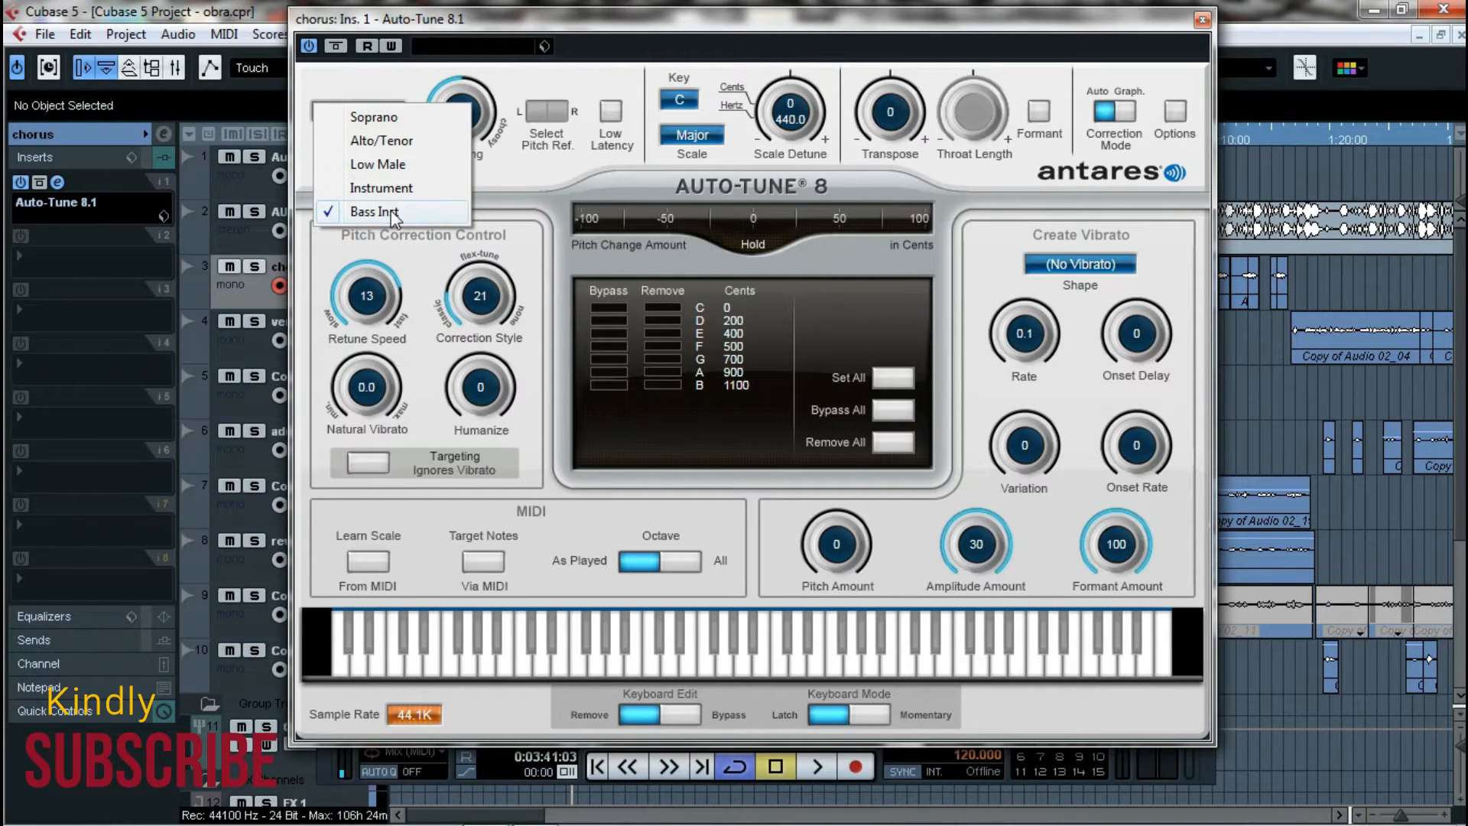
left_click(390, 84)
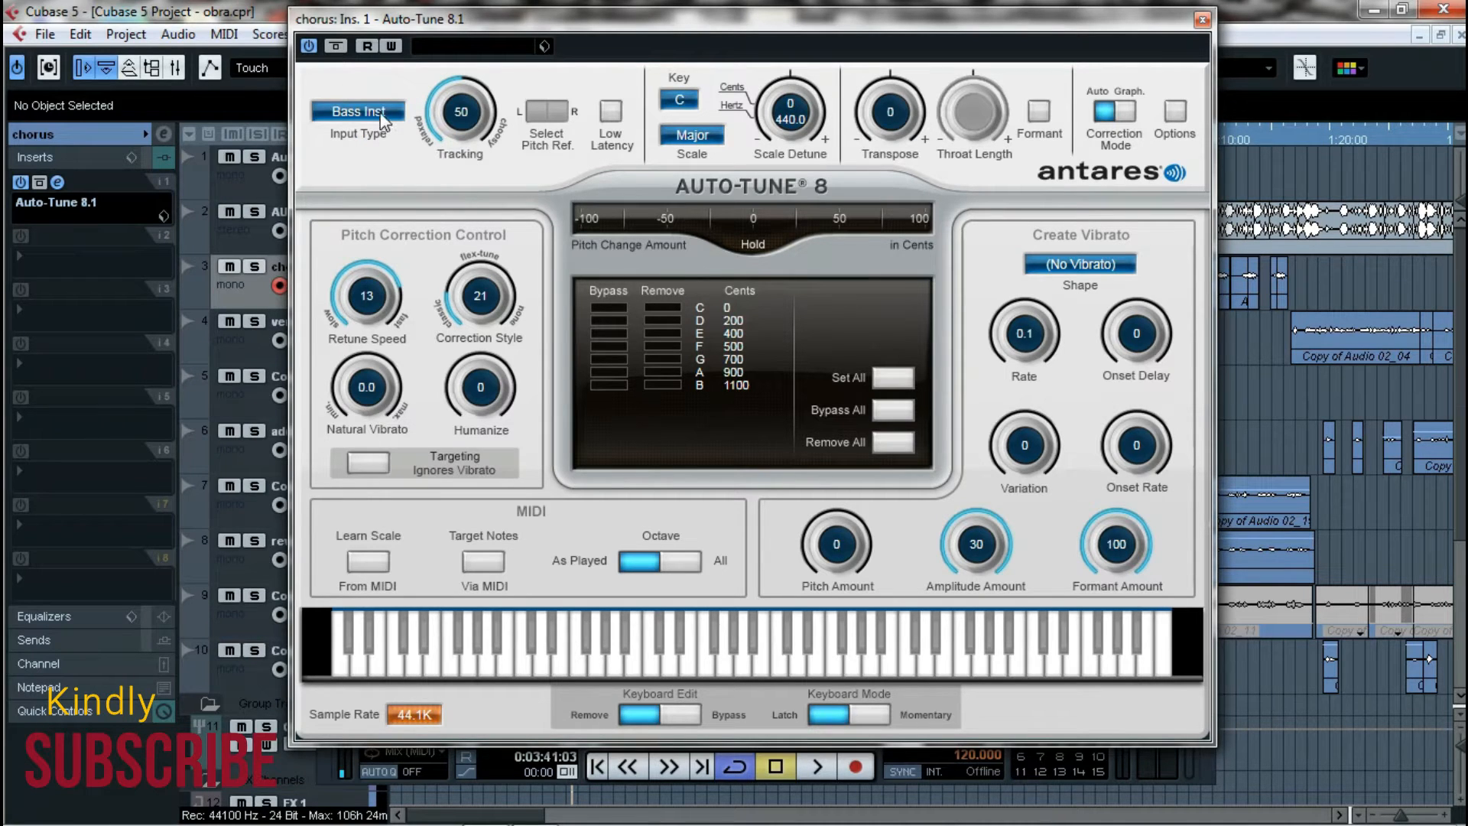
left_click(385, 114)
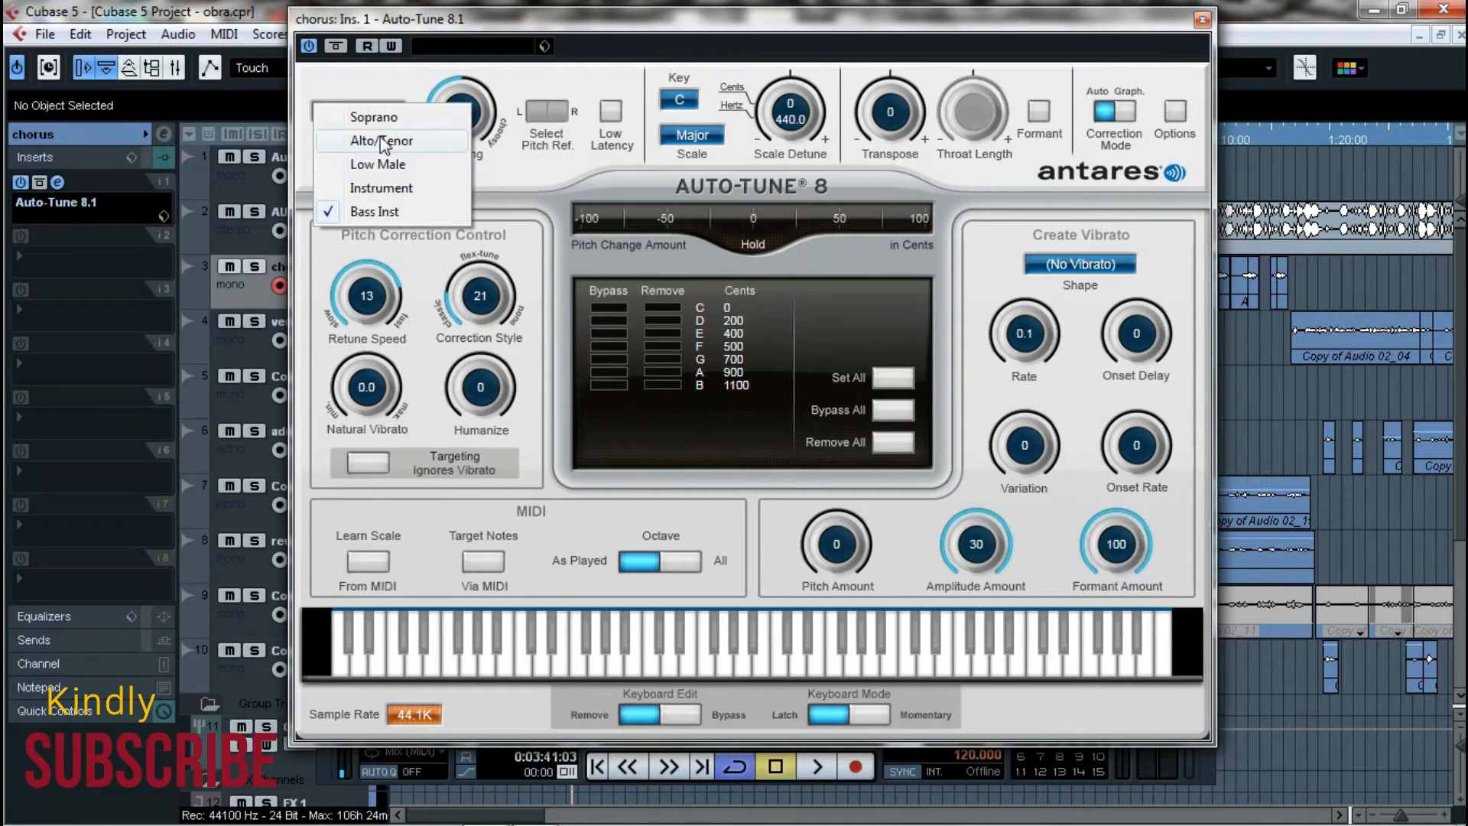
left_click(392, 86)
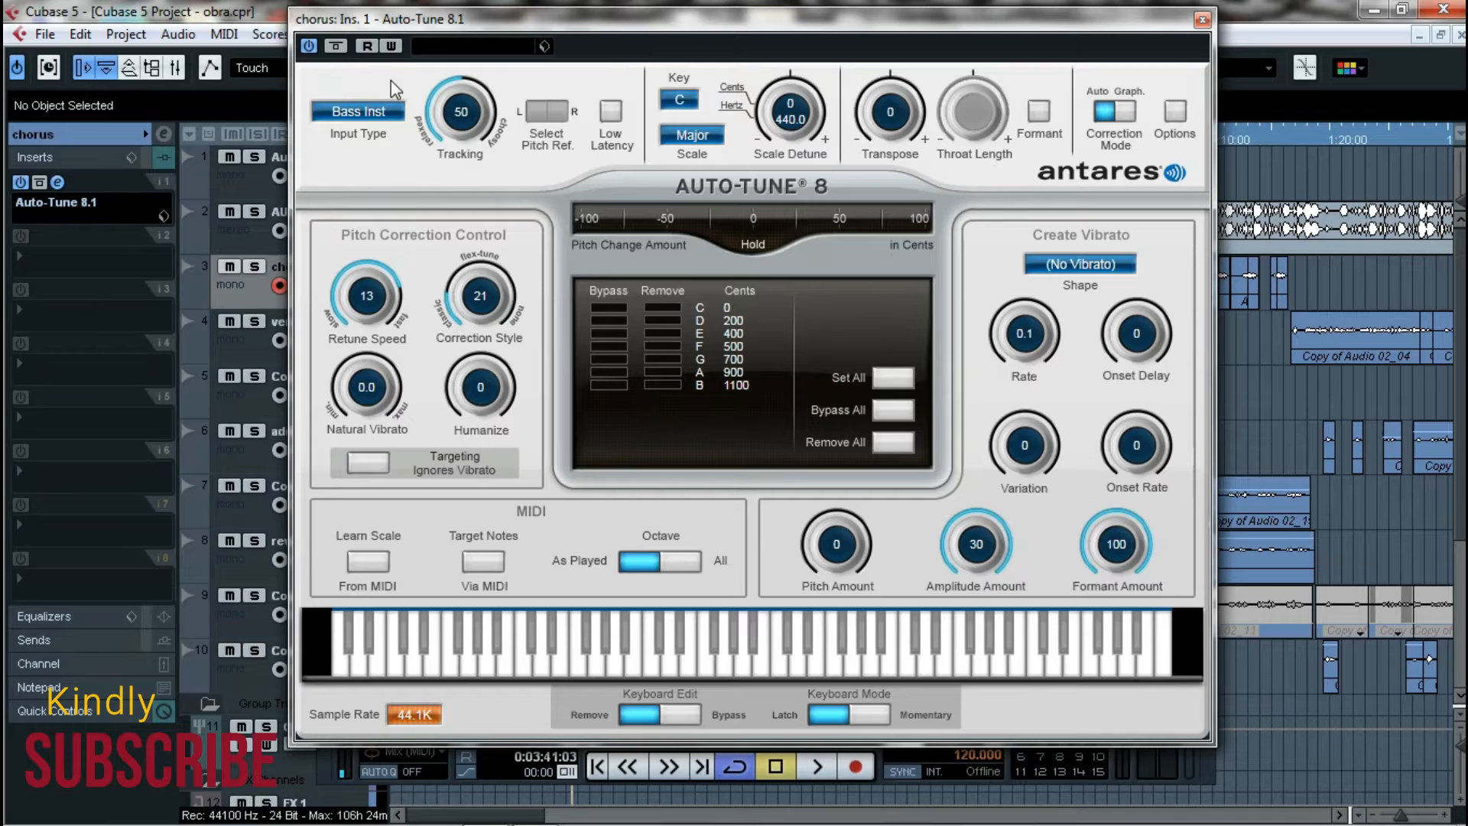
left_click(393, 113)
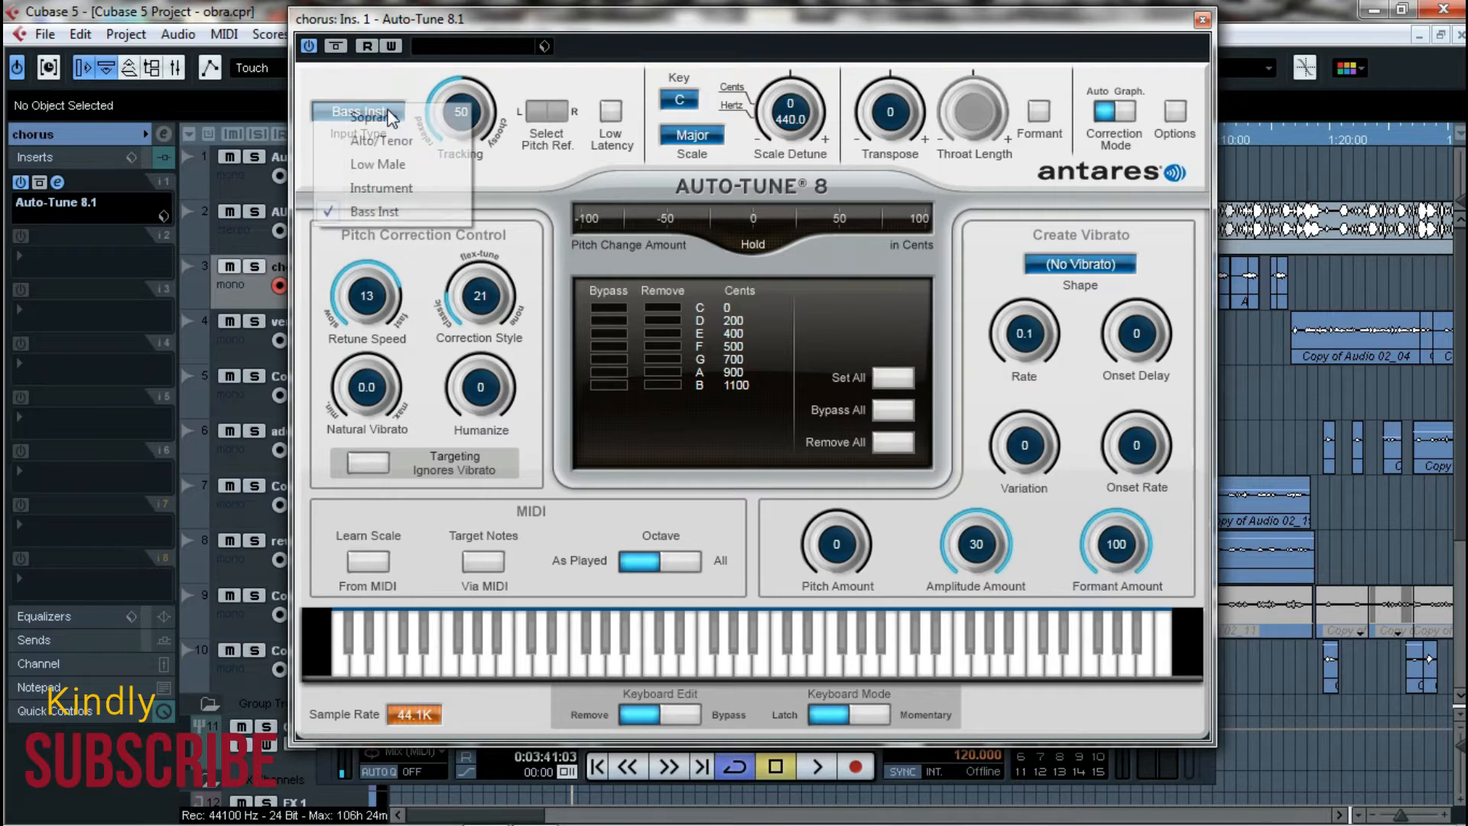
left_click(411, 79)
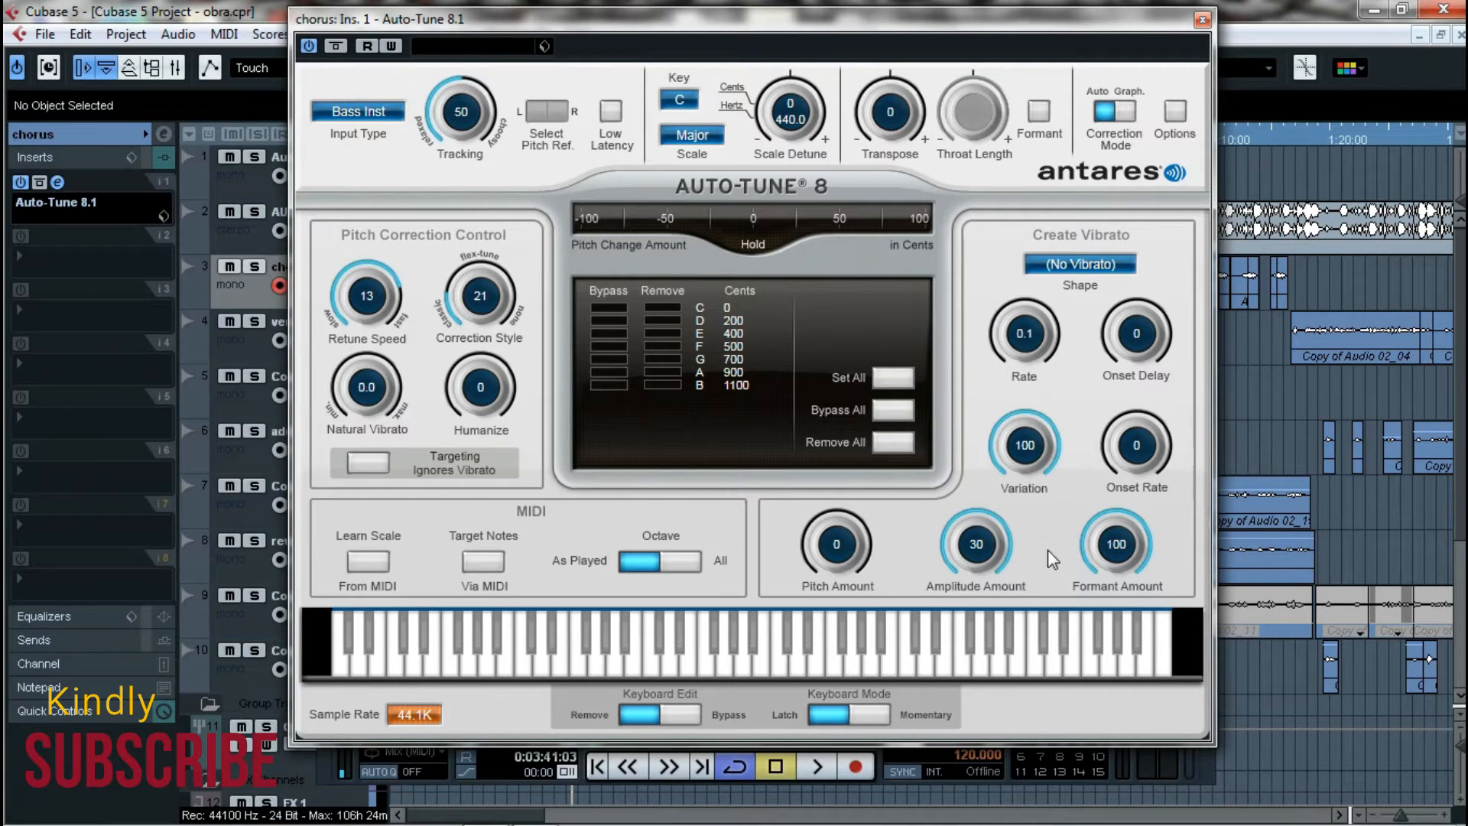
- Try different vibrato Variation and Amplitude Amount settings in Auto-Tune
left_click_drag(1015, 468, 1019, 523)
left_click_drag(983, 557, 984, 511)
left_click_drag(1010, 559, 1066, 575)
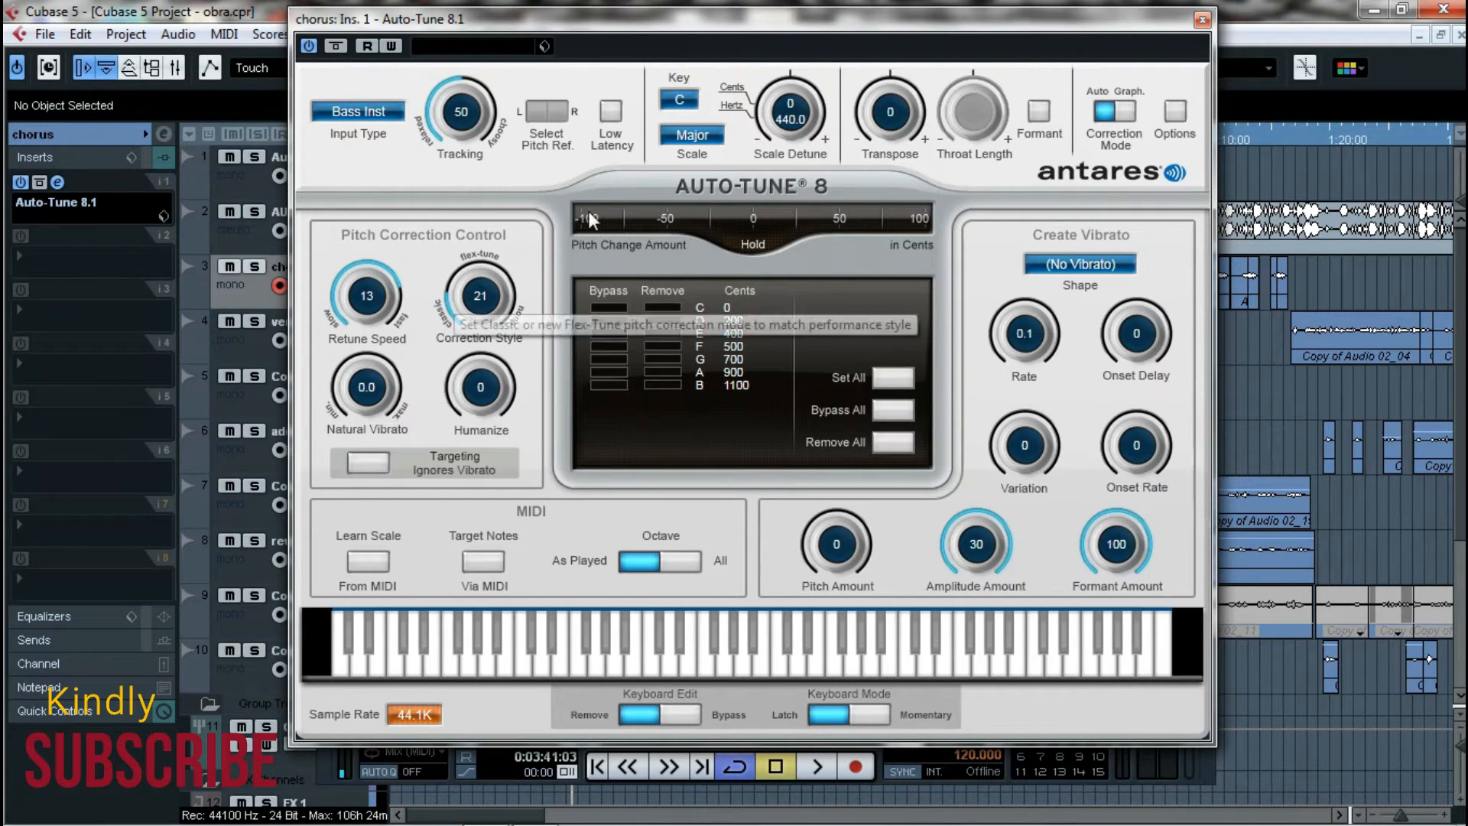
- Close the Auto-Tune editor and review the inserts on the verses, Copy of Audio 02, addlips and Copy of addlips tracks
left_click(1203, 19)
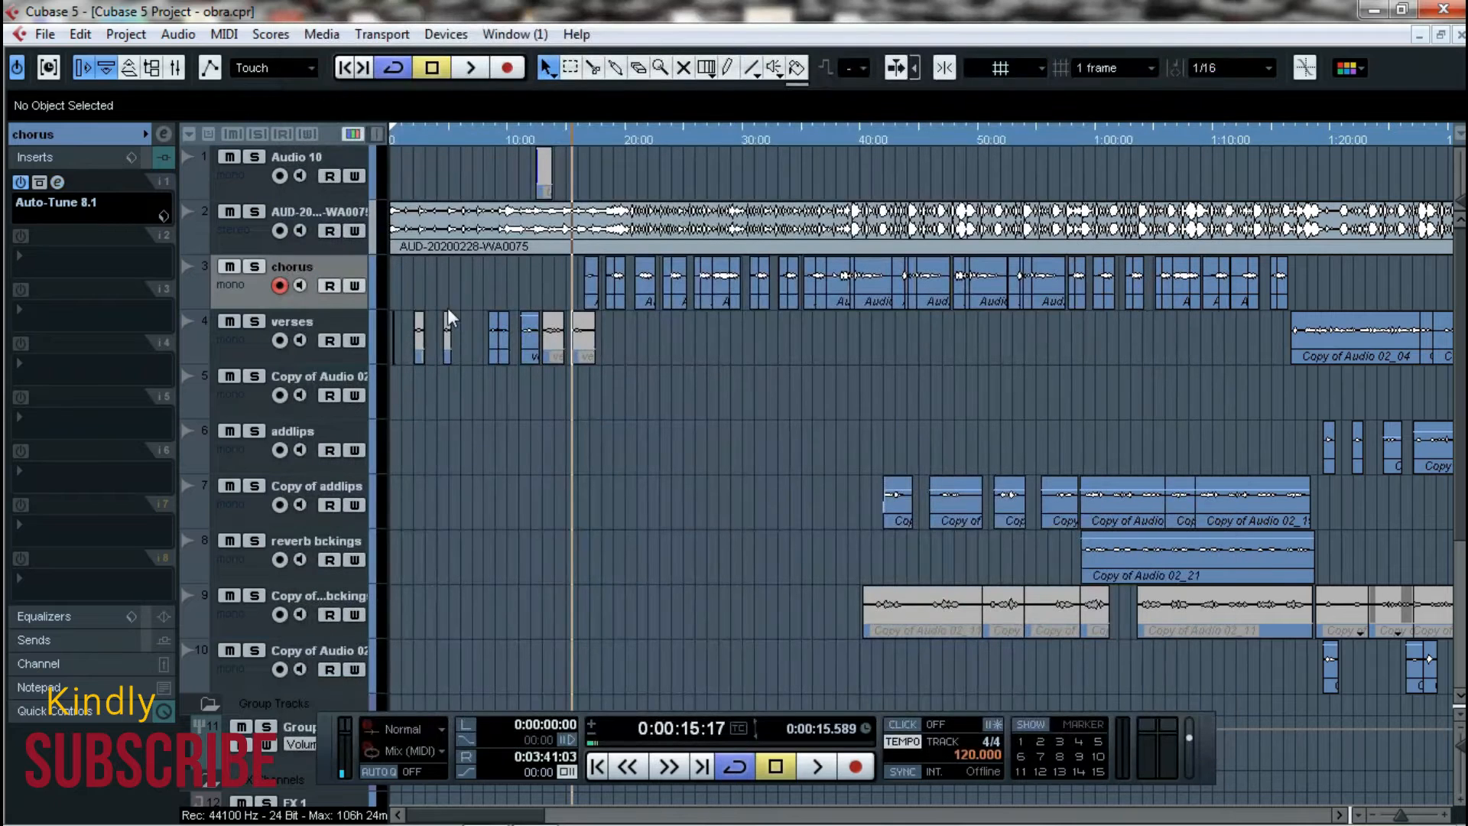
key("g")
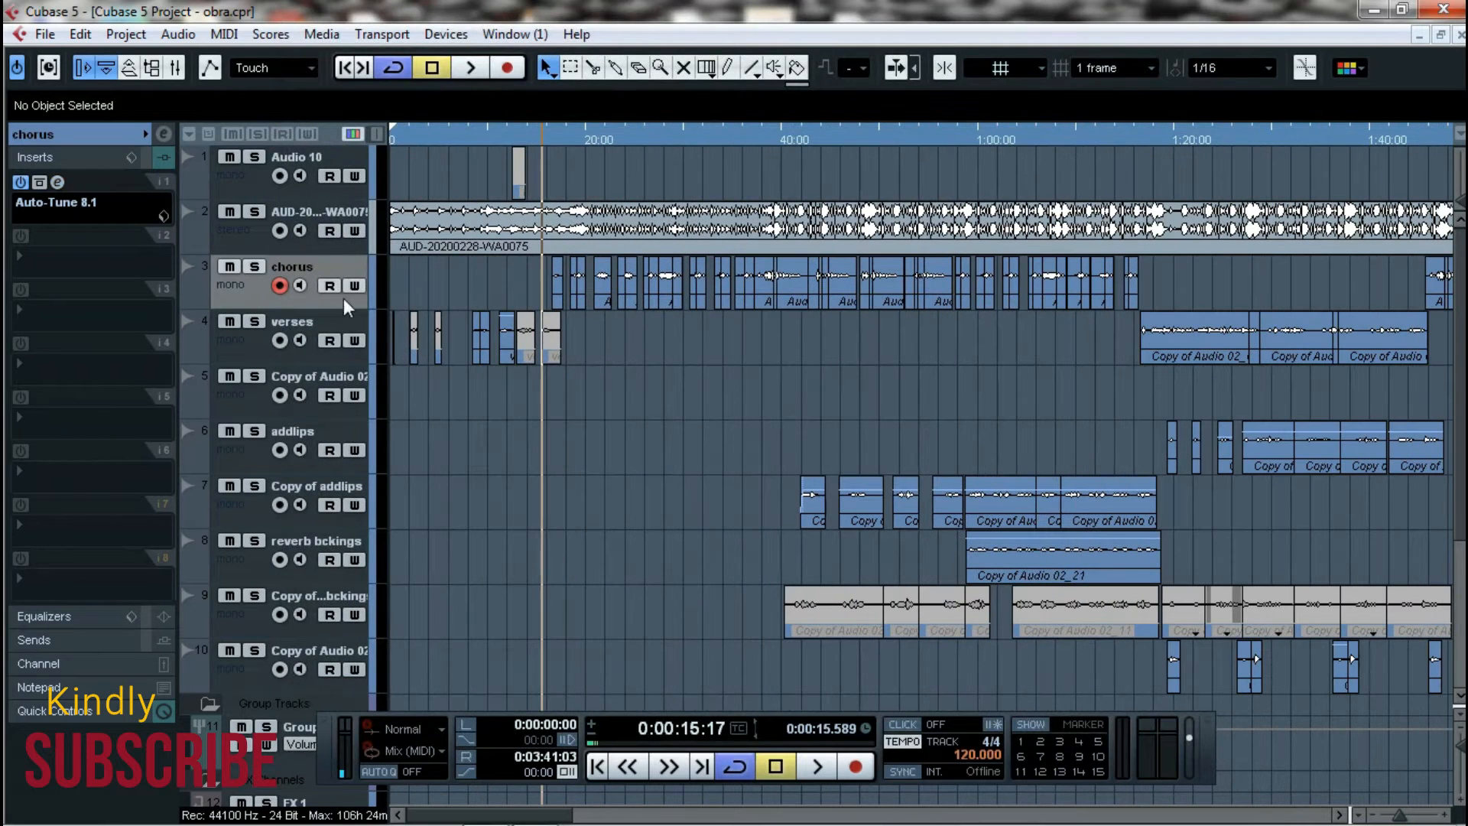
left_click(260, 349)
left_click(232, 392)
key("g")
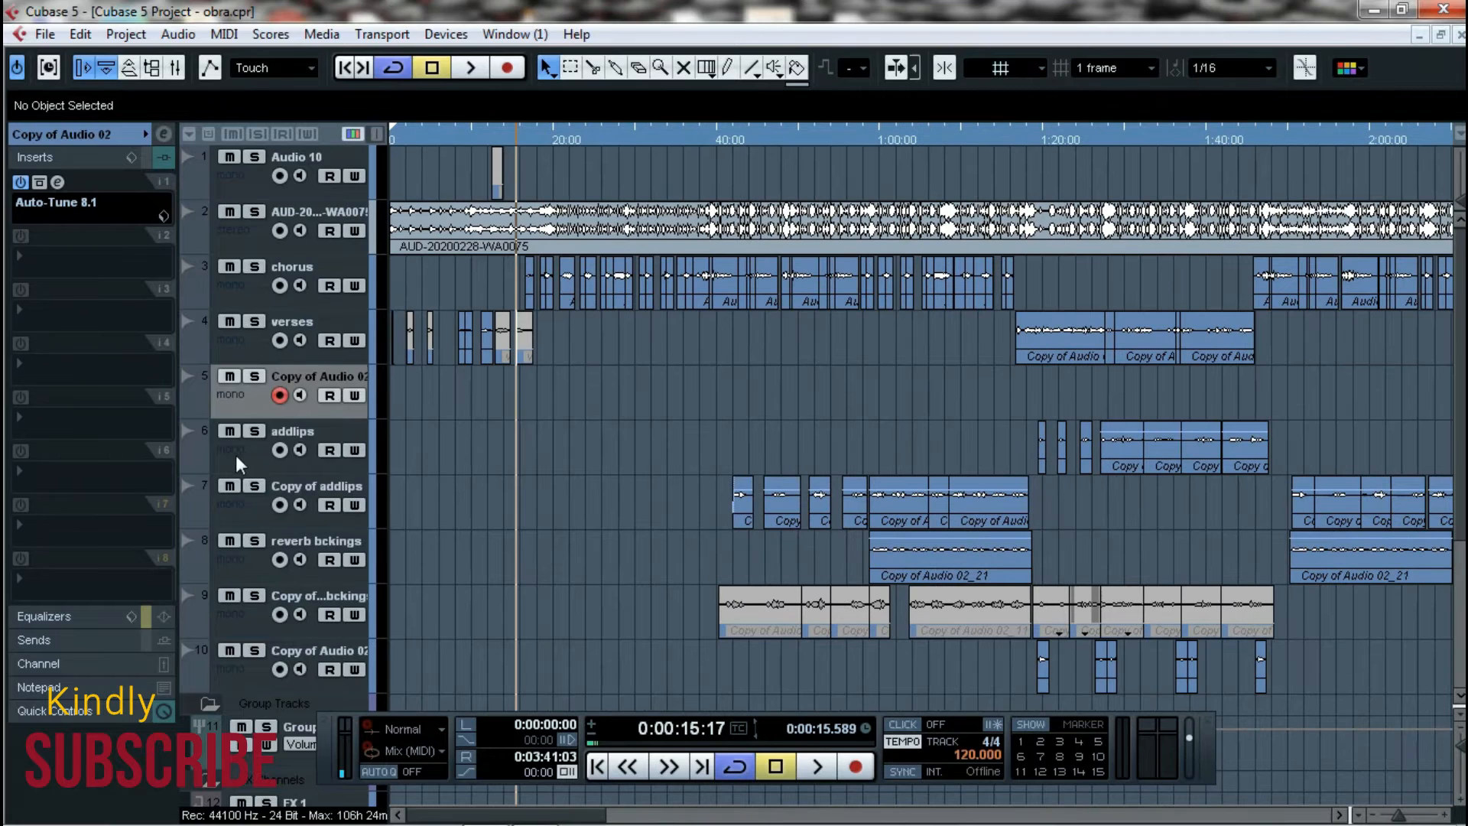
left_click(235, 456)
left_click(227, 506)
left_click(237, 394)
- Select the addlips track, open its Chorus insert to review the settings, and close it
left_click(246, 457)
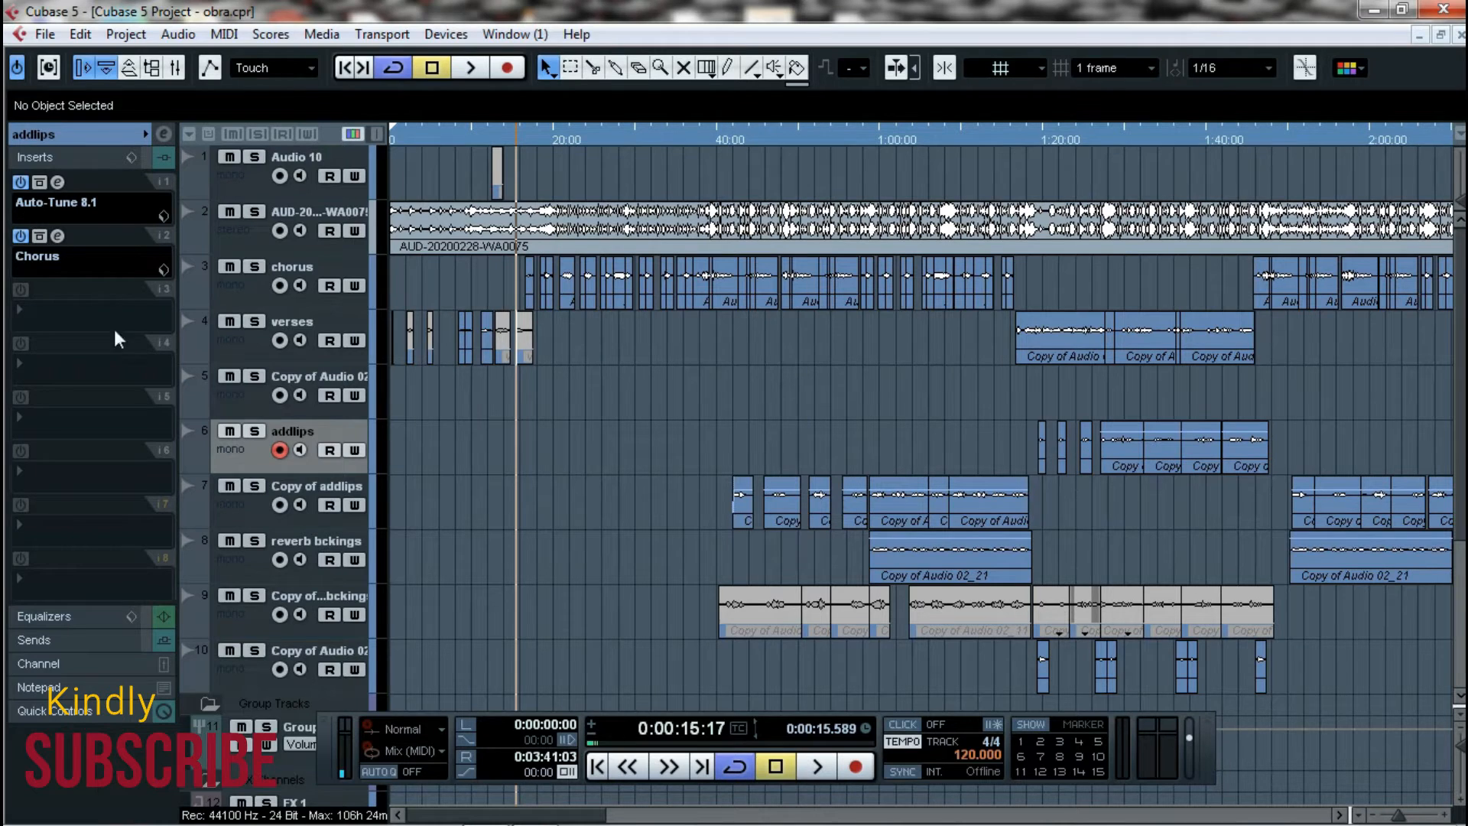
left_click(58, 236)
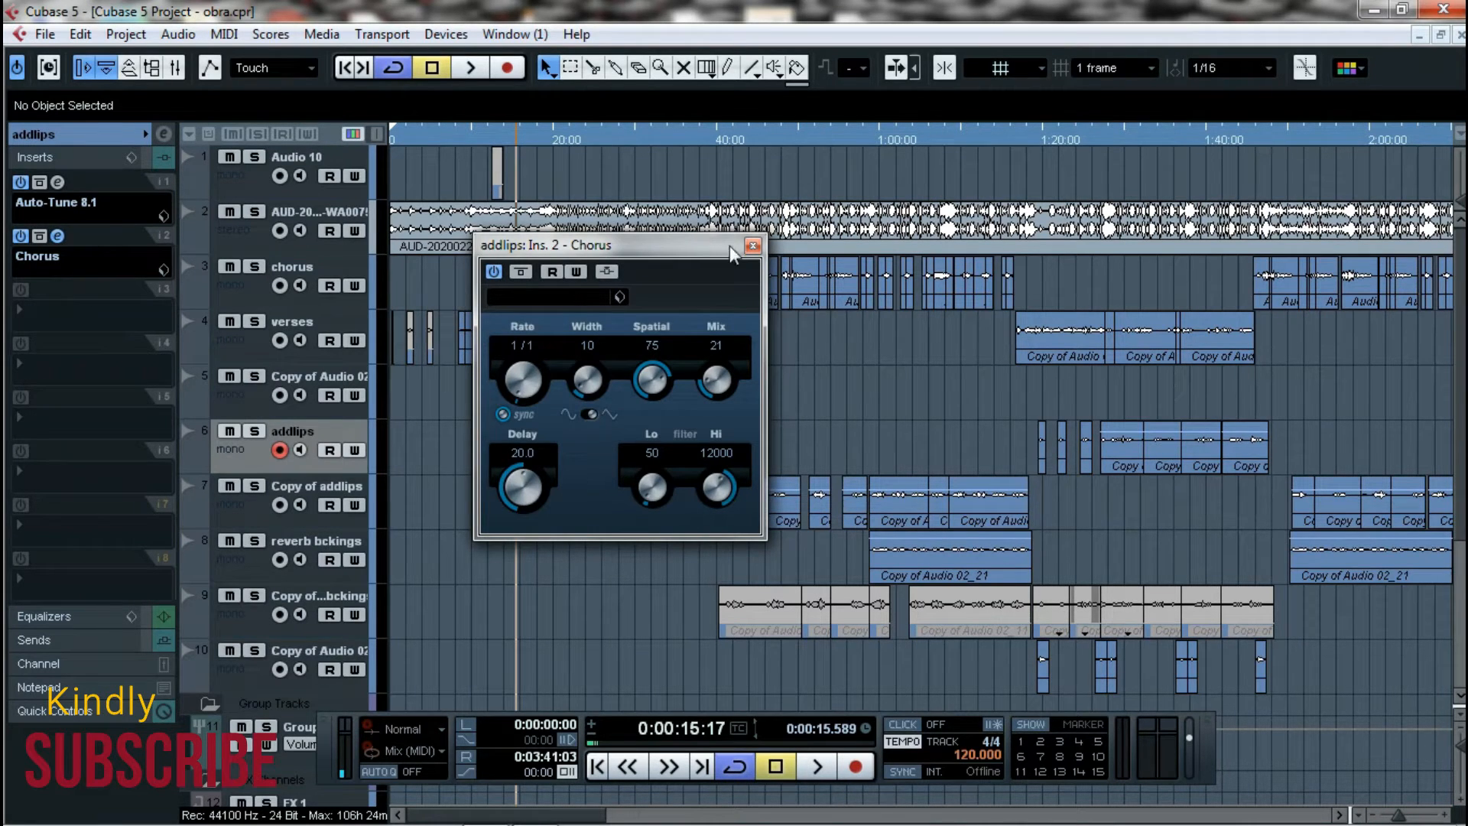
left_click(753, 245)
- Select the chorus track and solo it
key("h")
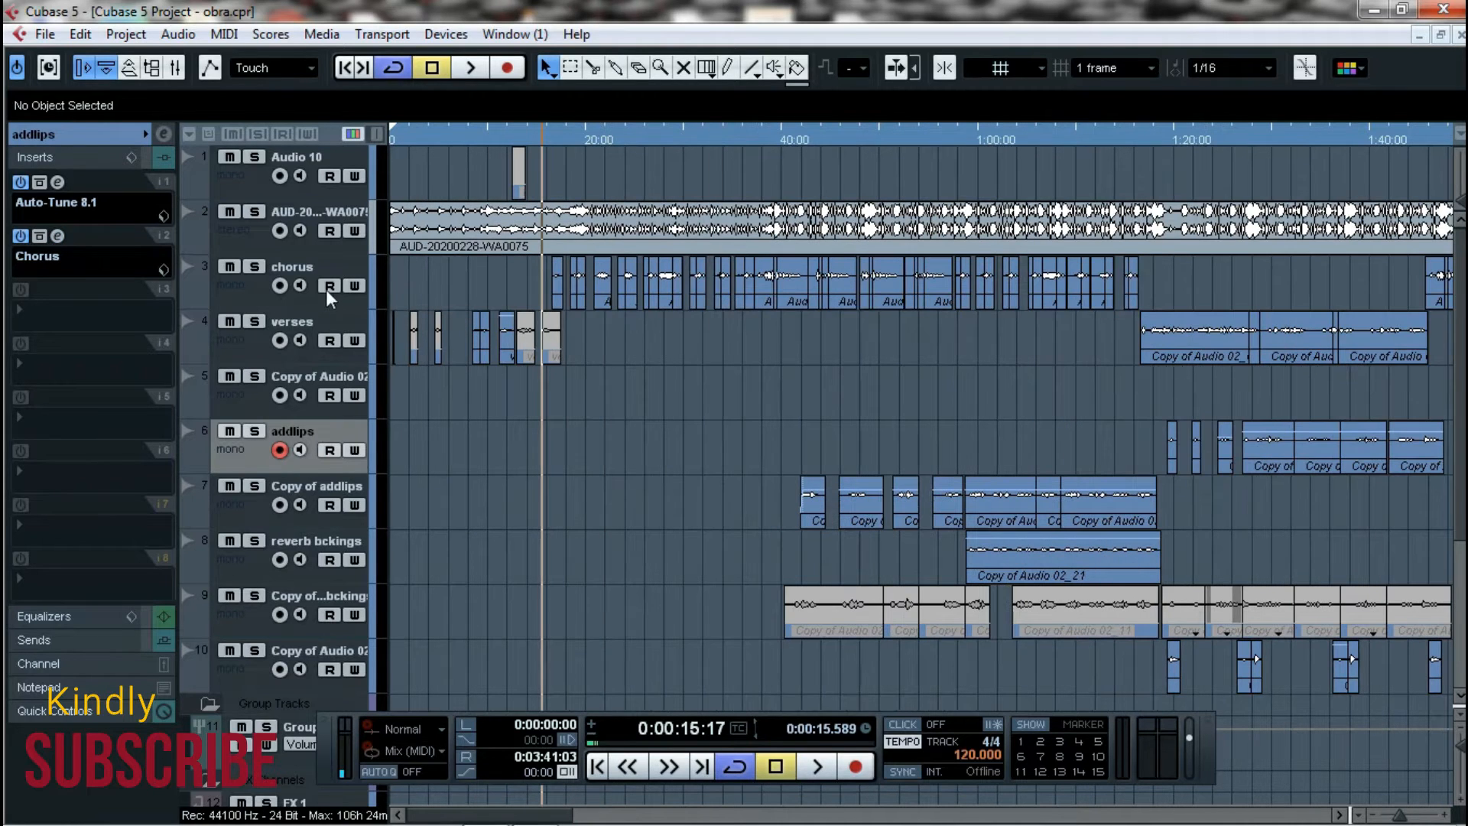
left_click(226, 286)
key("h")
key("h")
key("h")
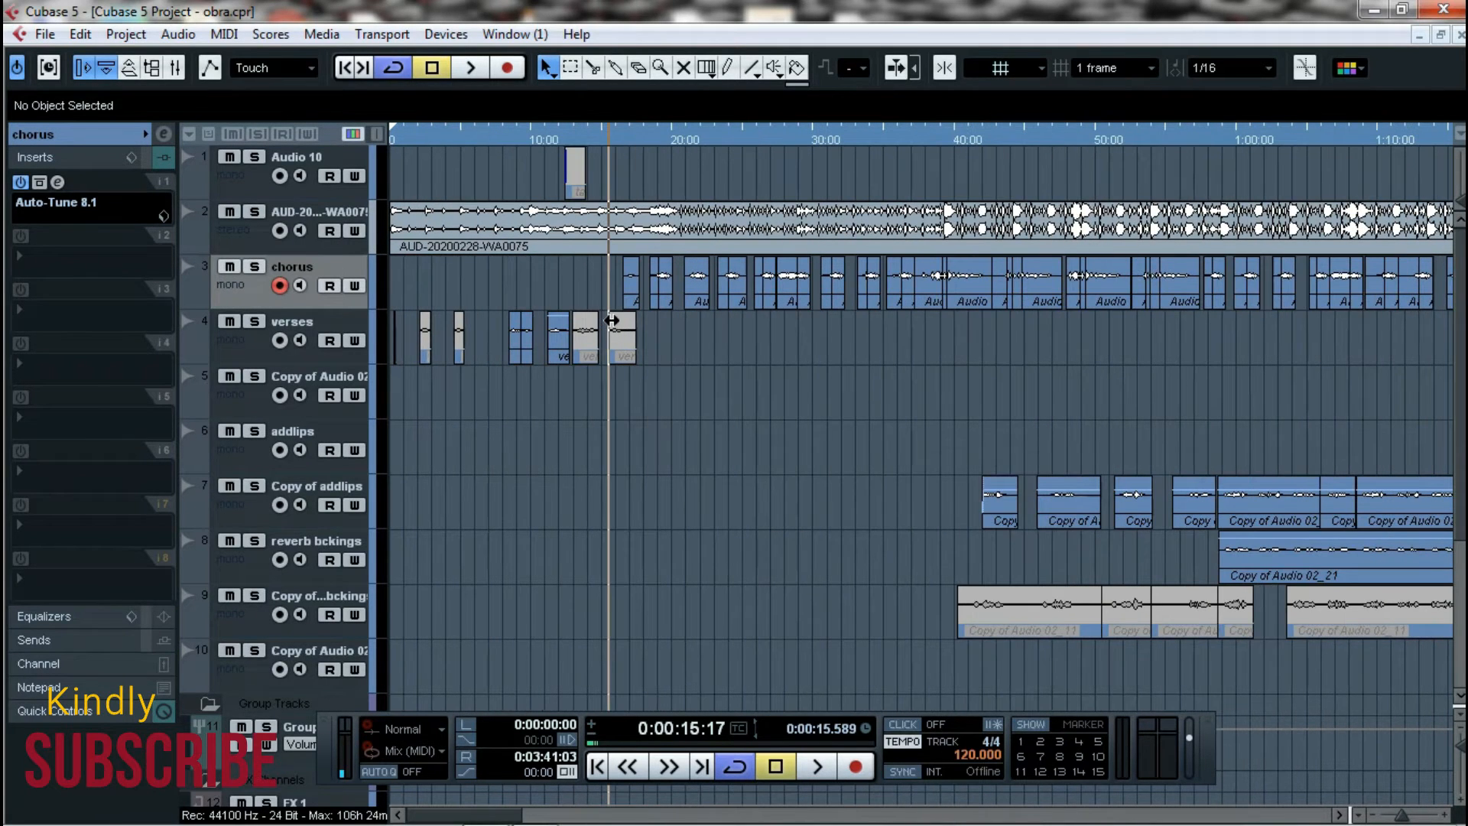
left_click(255, 267)
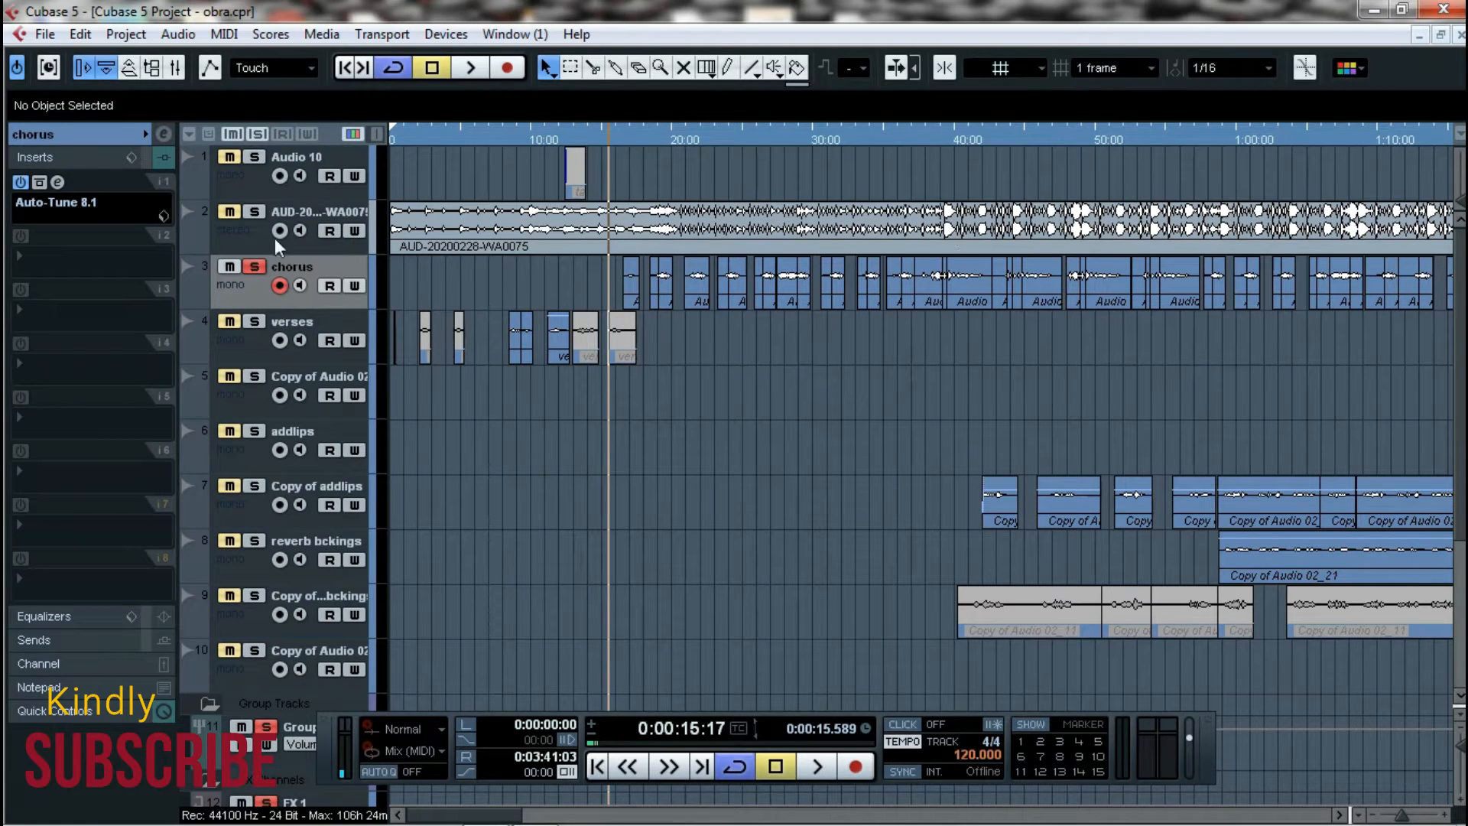
- Turn off the Auto-Tune 8.1 insert on the chorus track and play the soloed vocal twice to hear it uncorrected
left_click(21, 182)
key("h")
key("space")
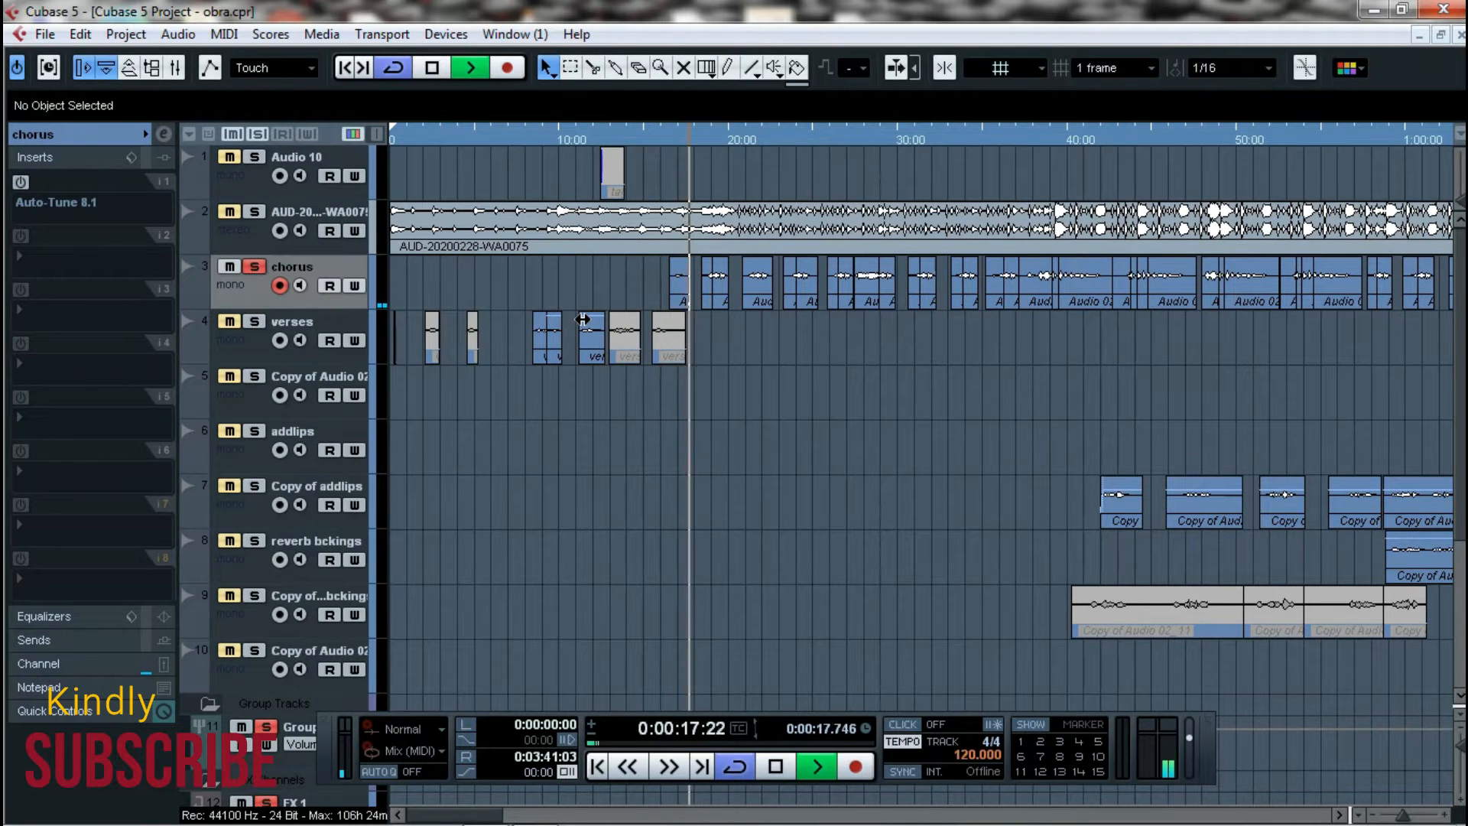
key("g")
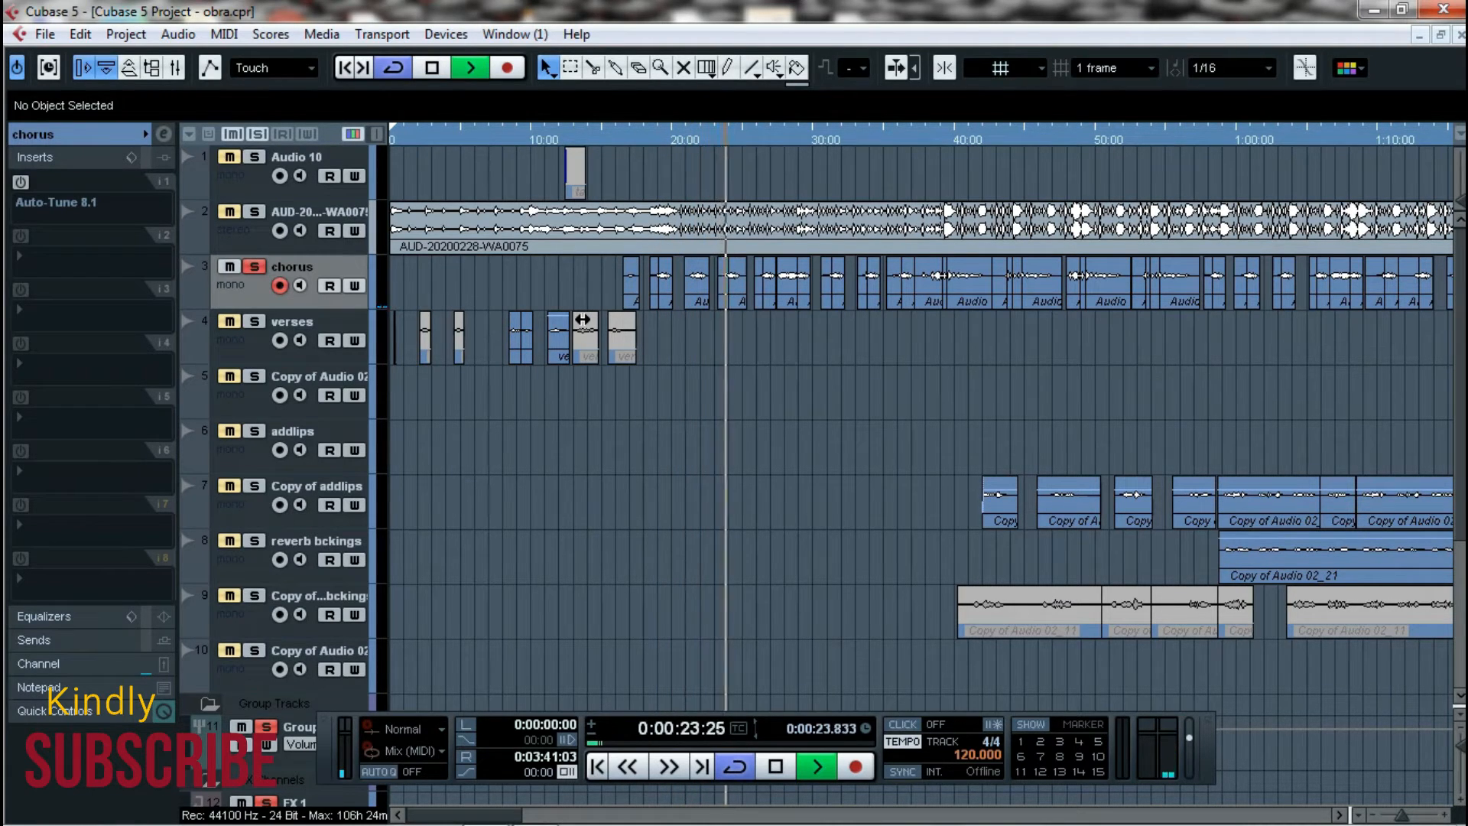
key("space")
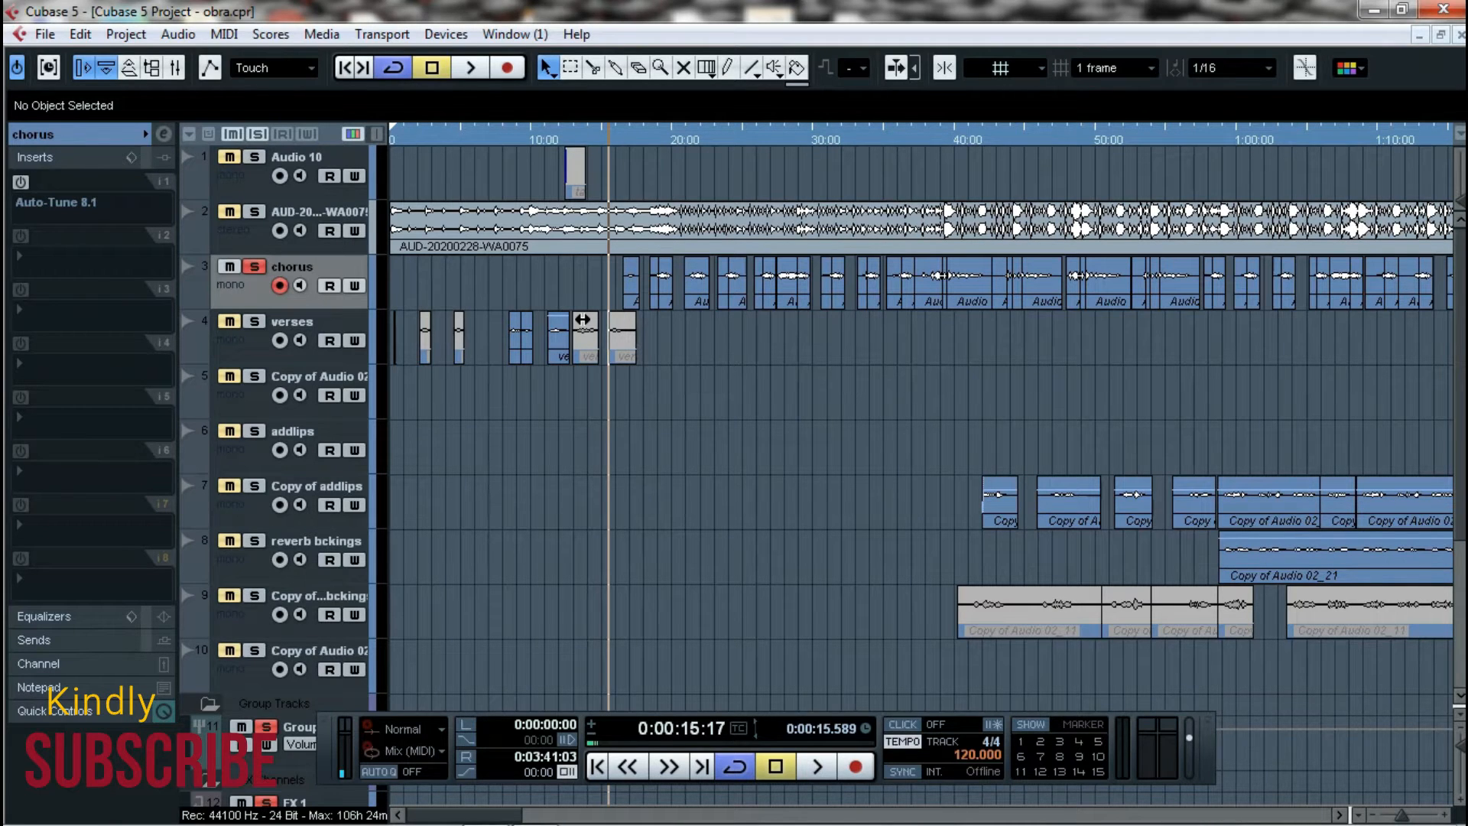
key("space")
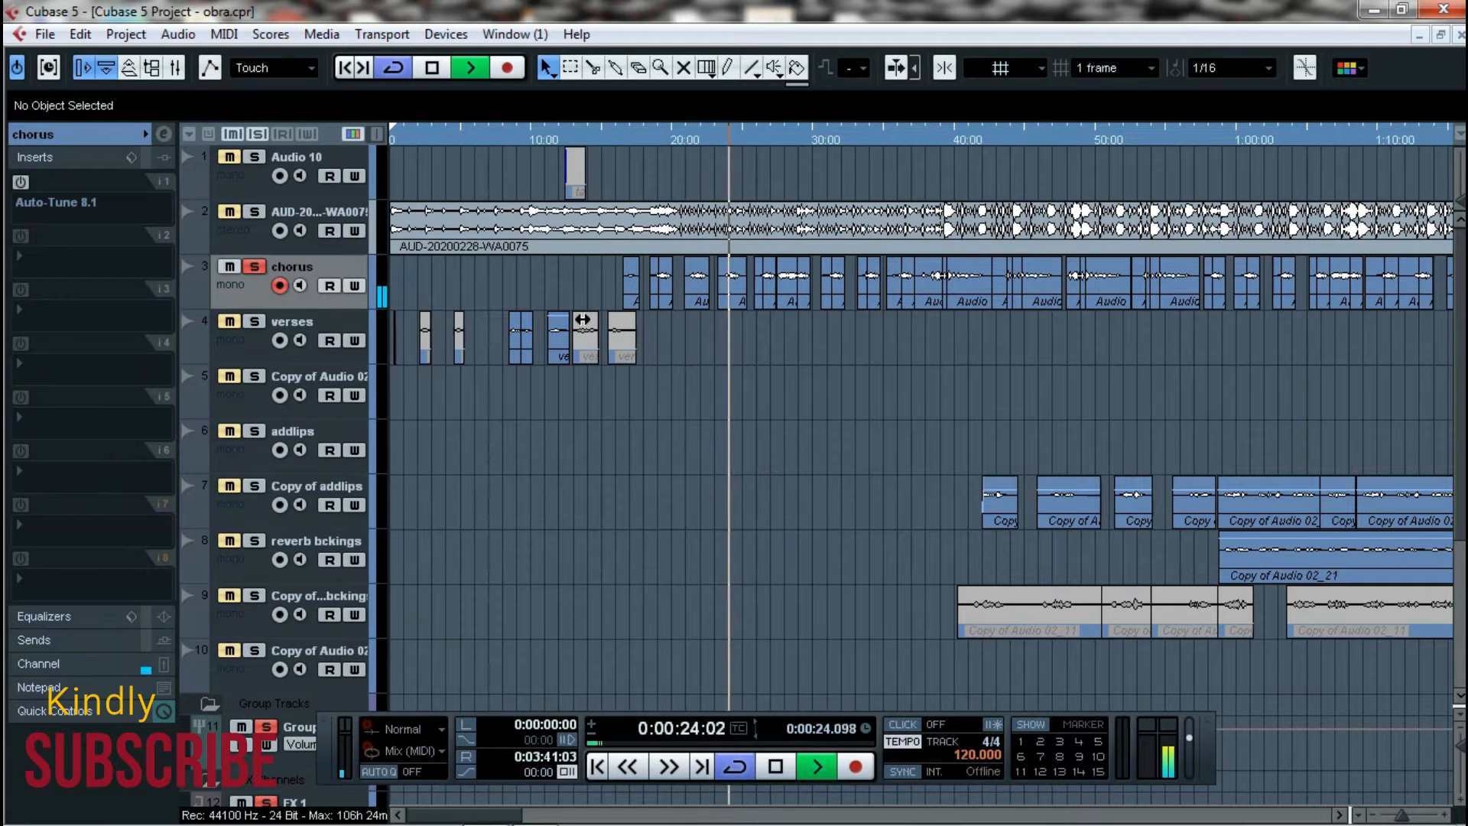
key("space")
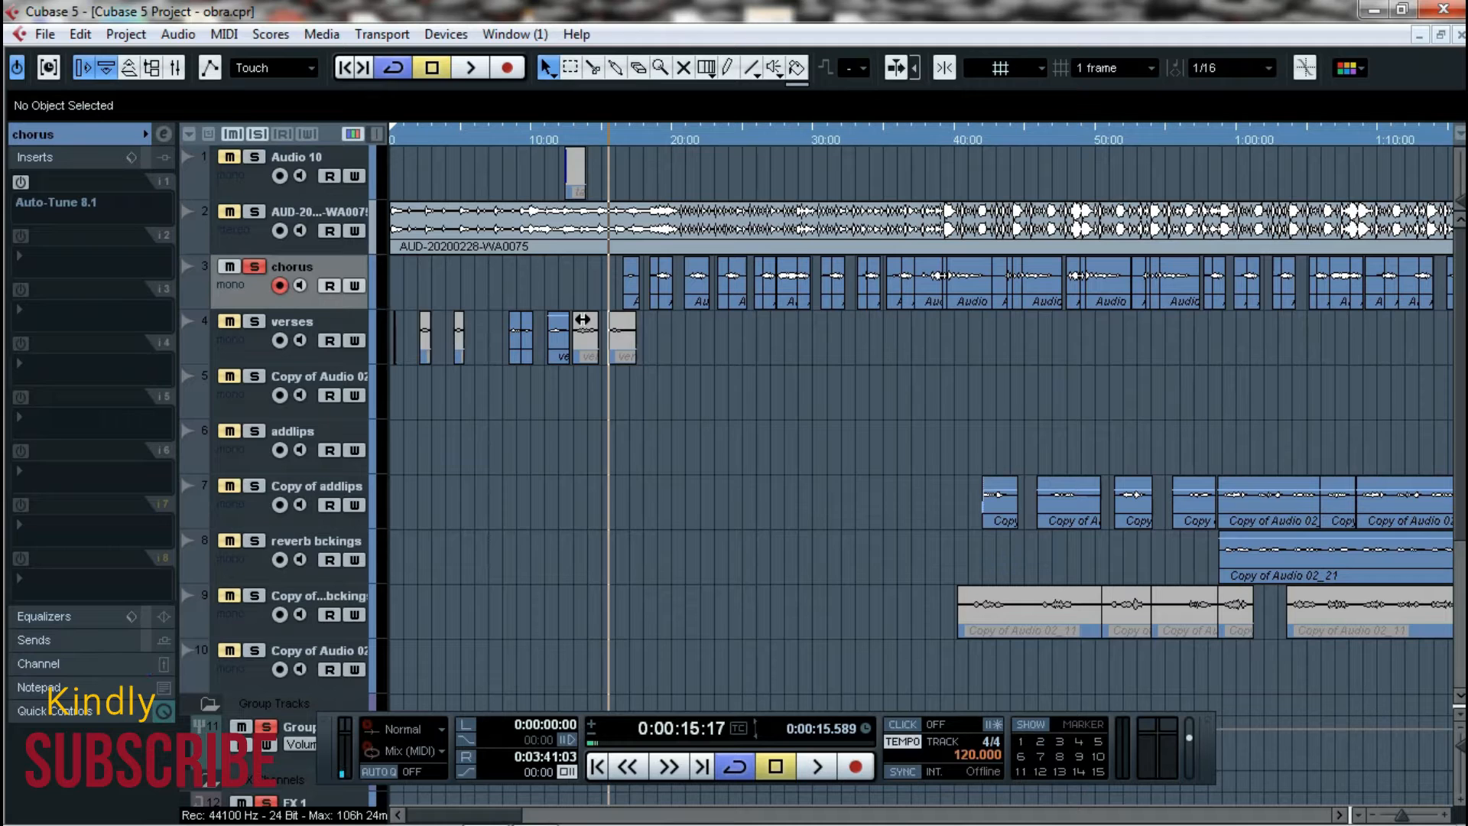
- Turn the Auto-Tune 8.1 insert back on and play the soloed chorus to compare the corrected sound
left_click(20, 182)
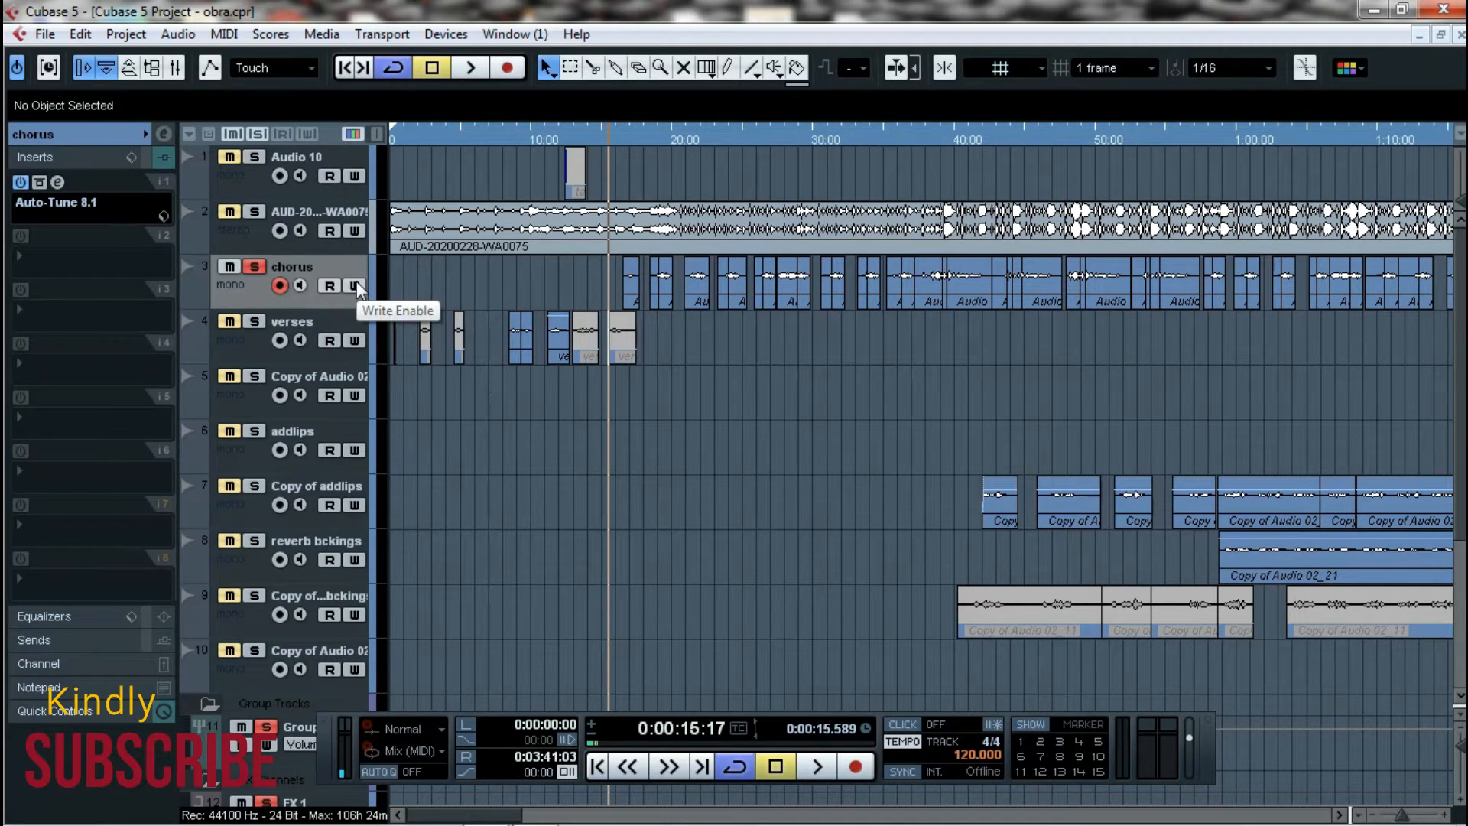
key("space")
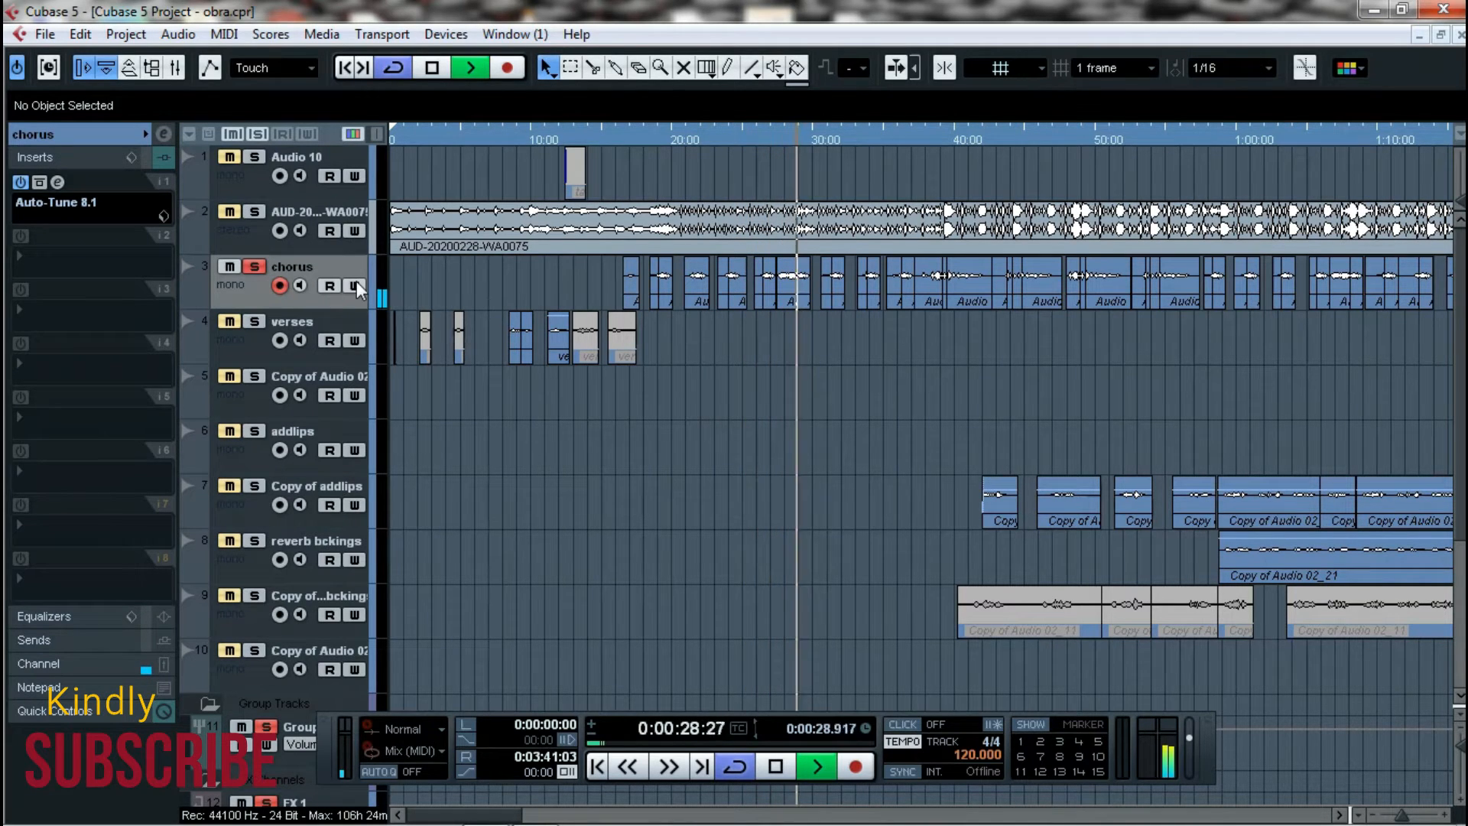
key("space")
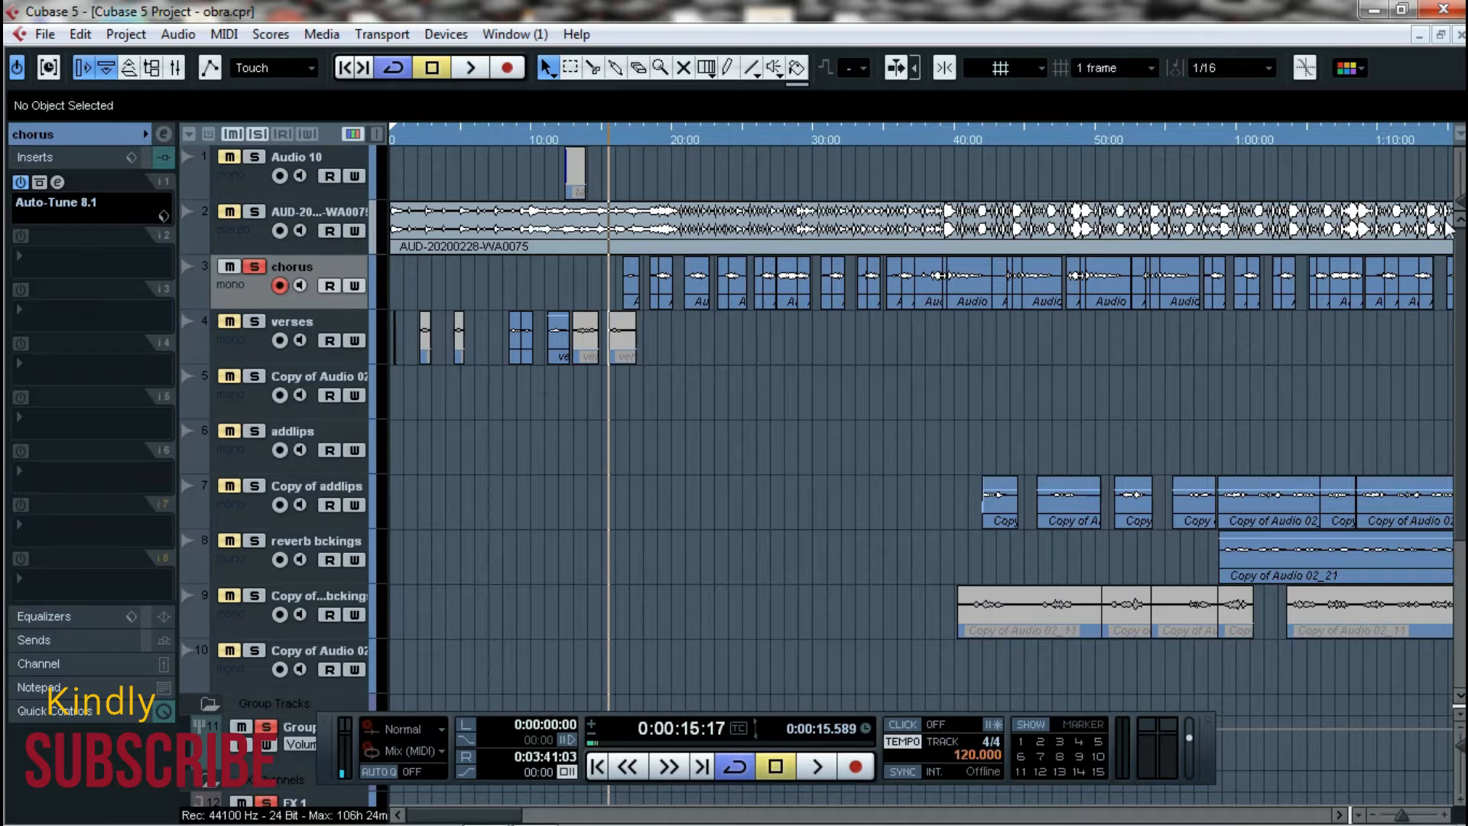
- Unsolo the chorus track
scroll(918, 383, "down", 2)
scroll(236, 318, "up", 1)
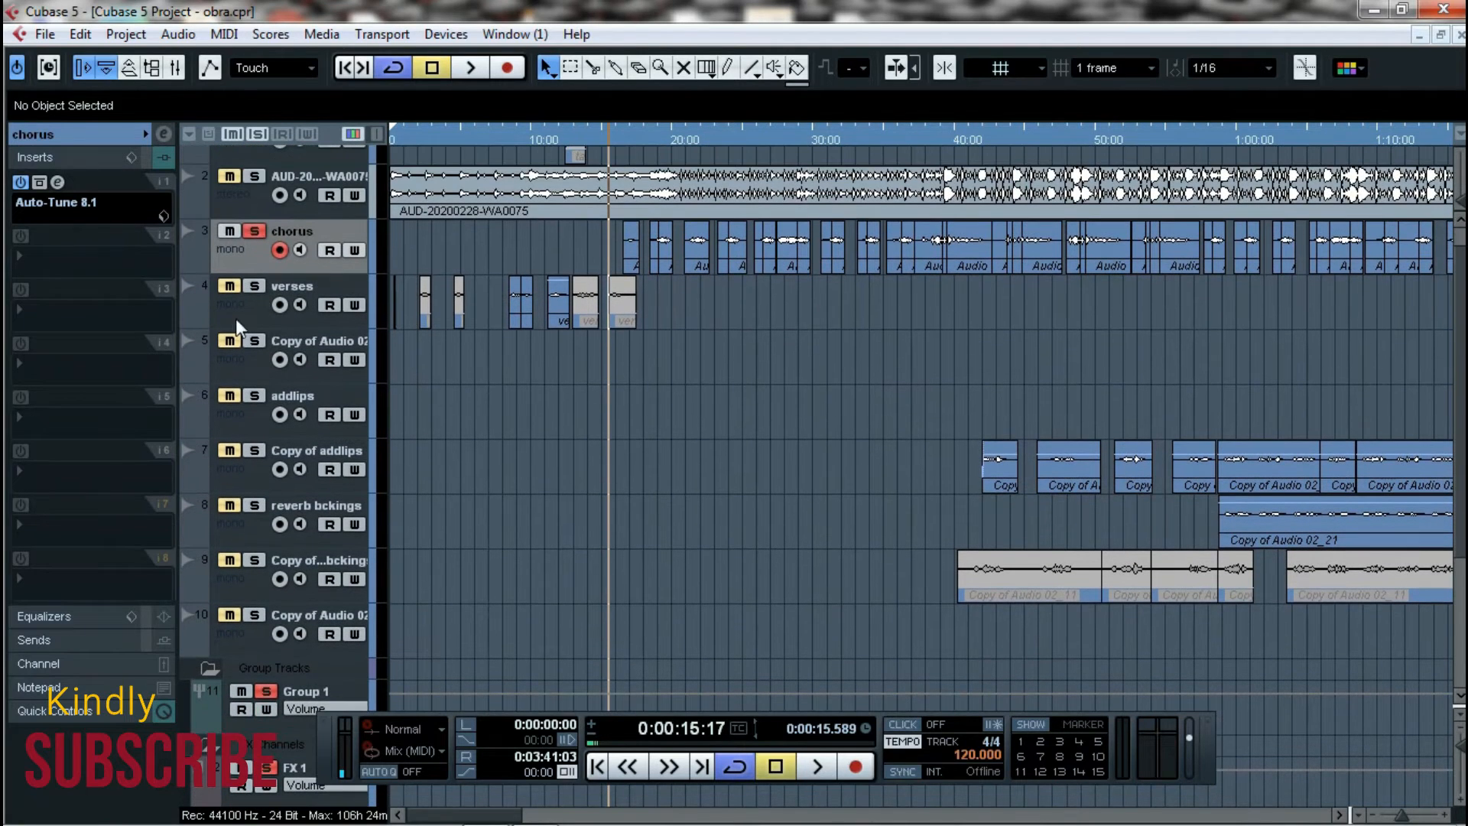
left_click(254, 231)
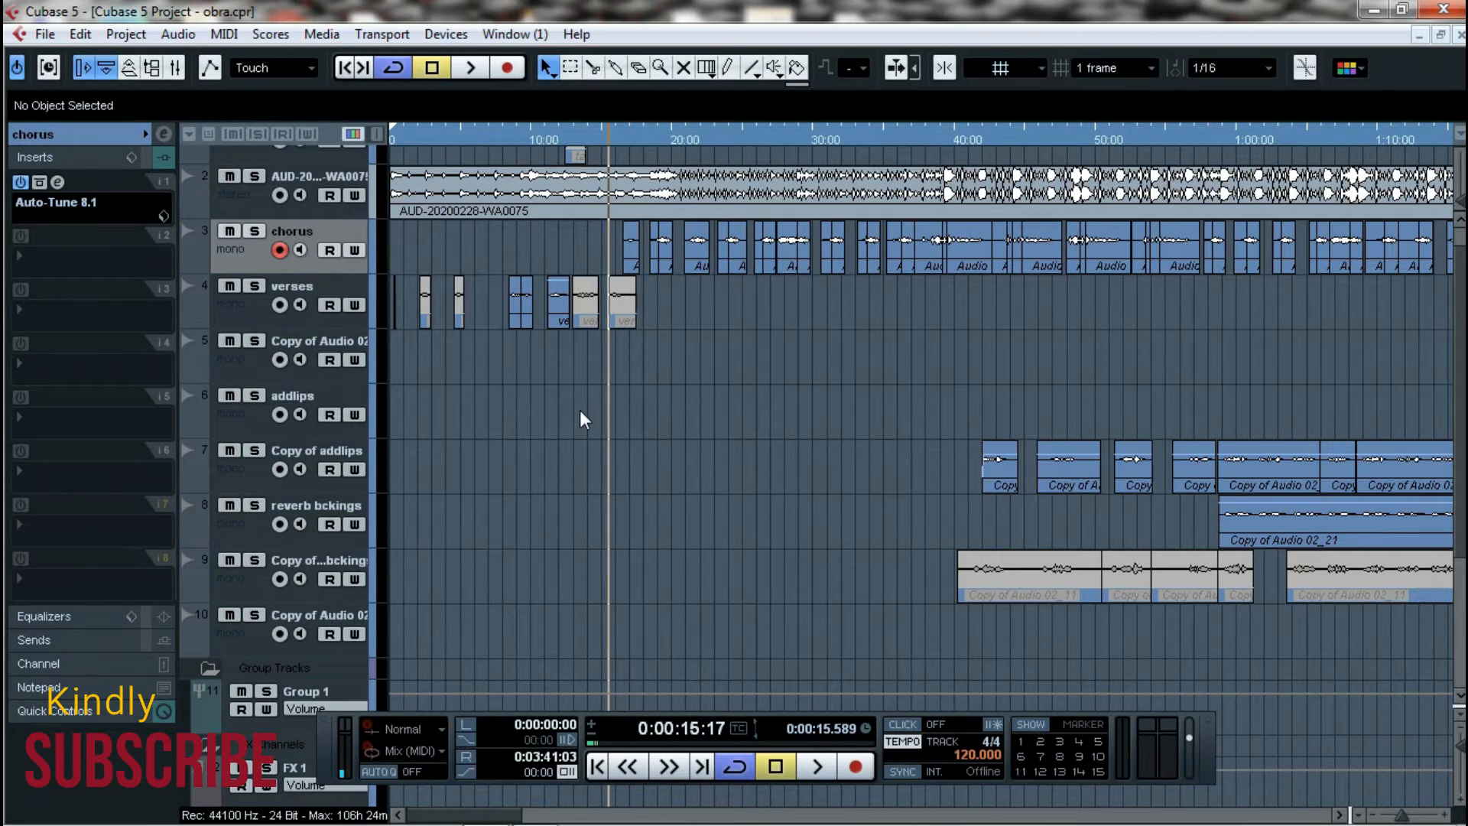
- Survey the whole arrangement, select the Group 1 track, and review its insert chain and the FX channels below it
key("g")
key("g")
key("g")
key("g")
key("g")
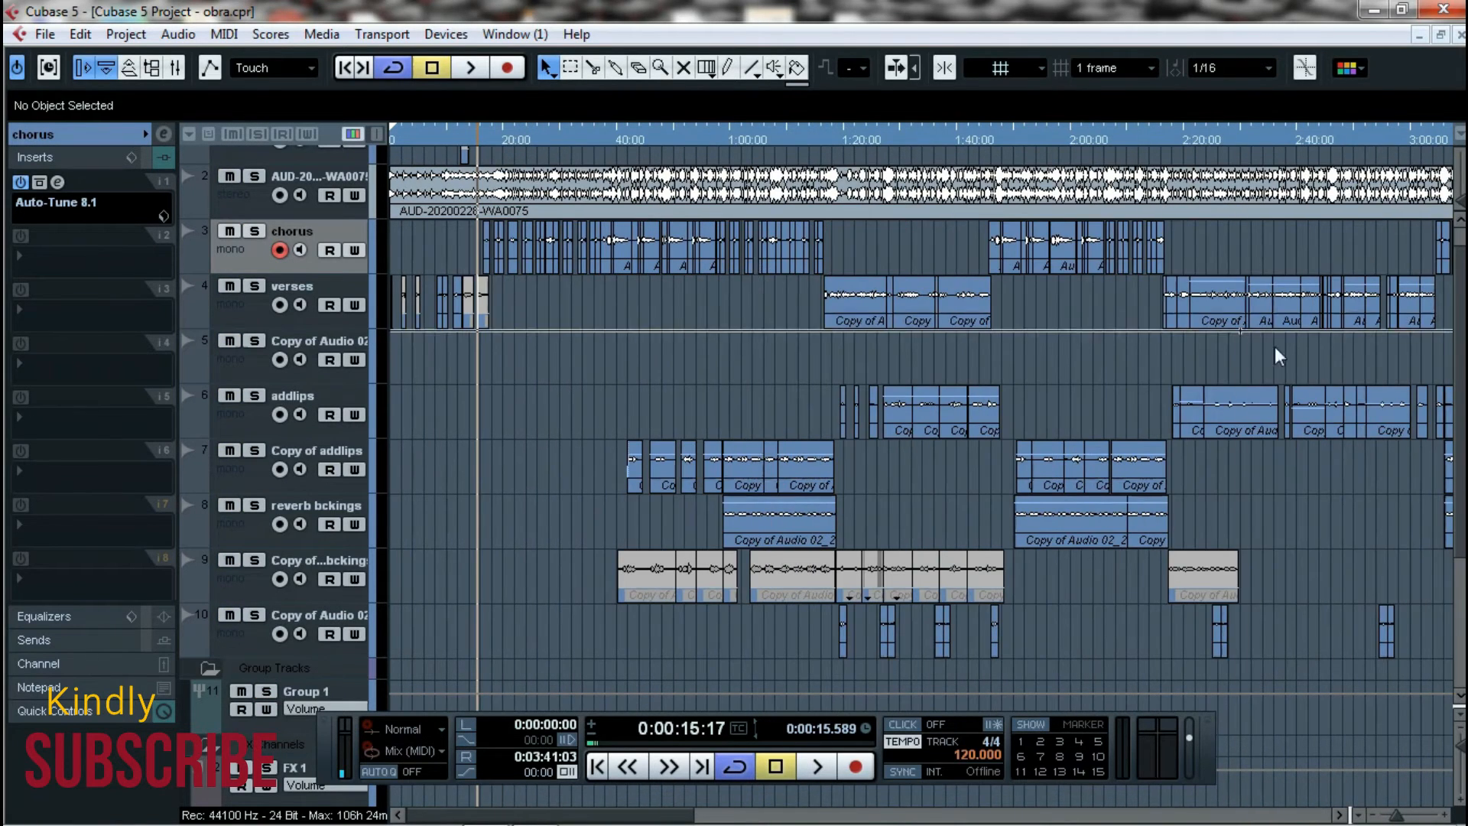
key("g")
scroll(896, 249, "down", 3)
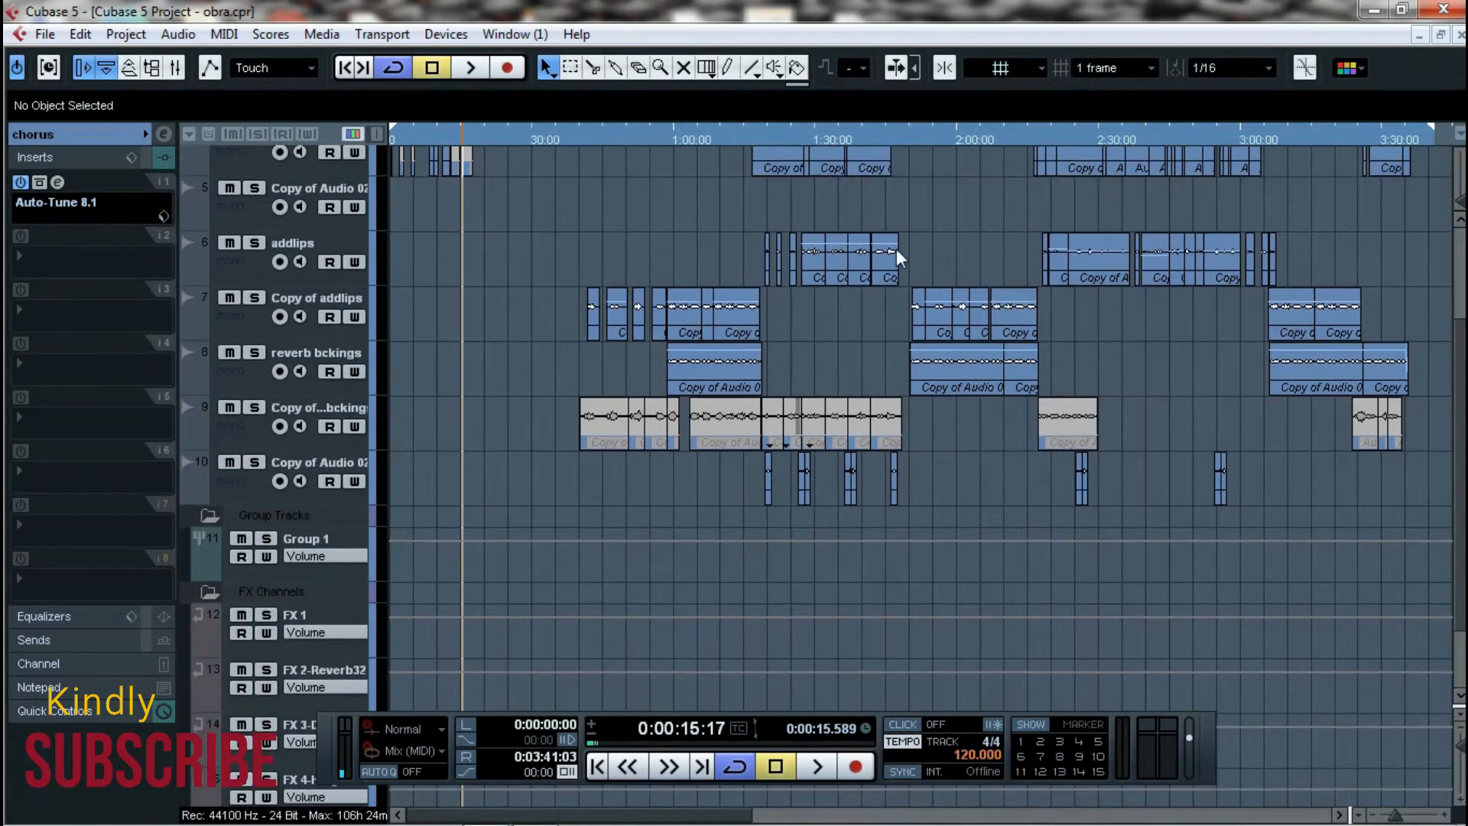
left_click(315, 536)
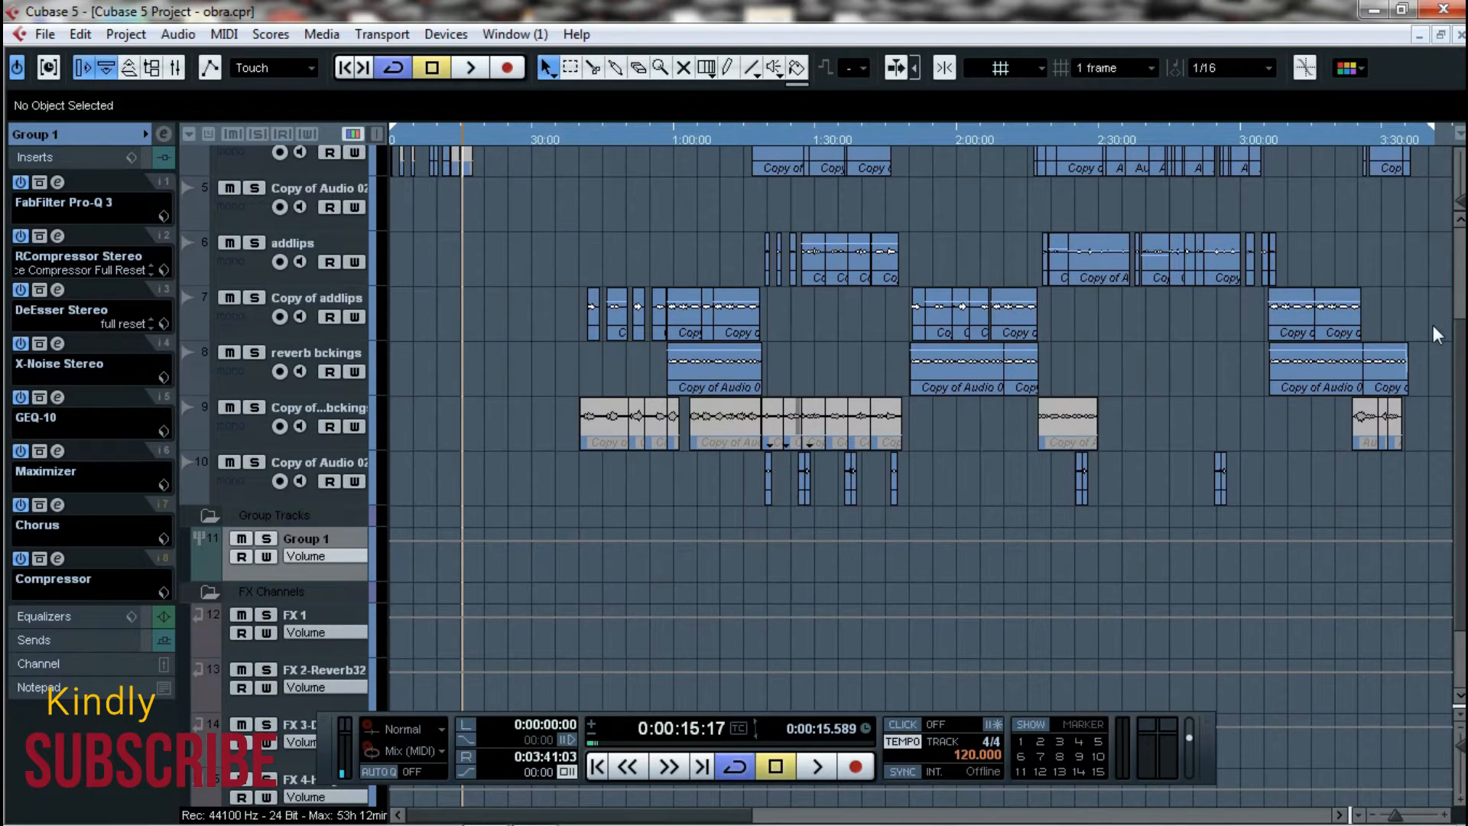
scroll(315, 535, "down", 2)
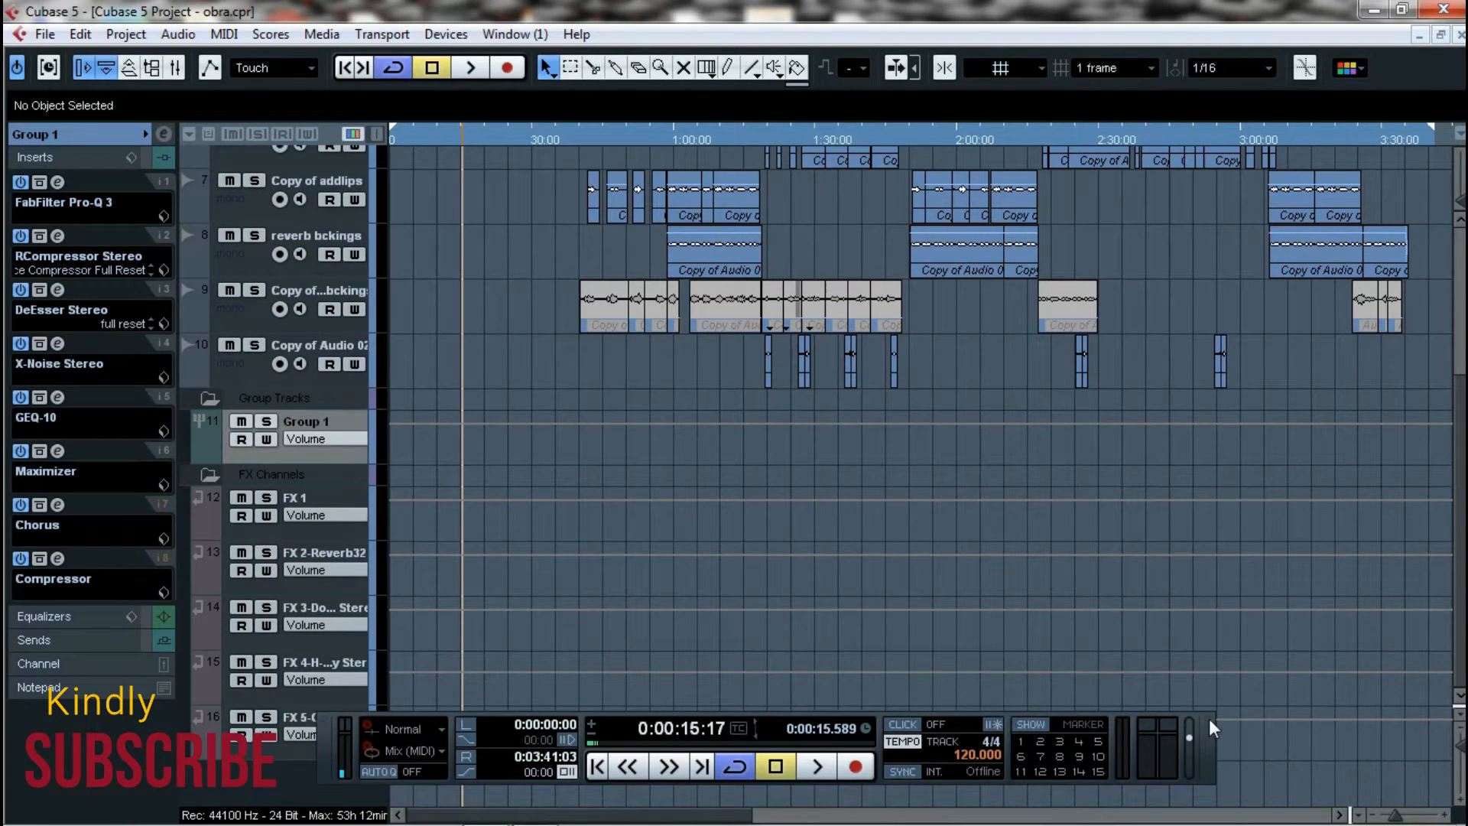
- Hide the transport panel and view the option for adding a group channel track
key("F2")
right_click(281, 779)
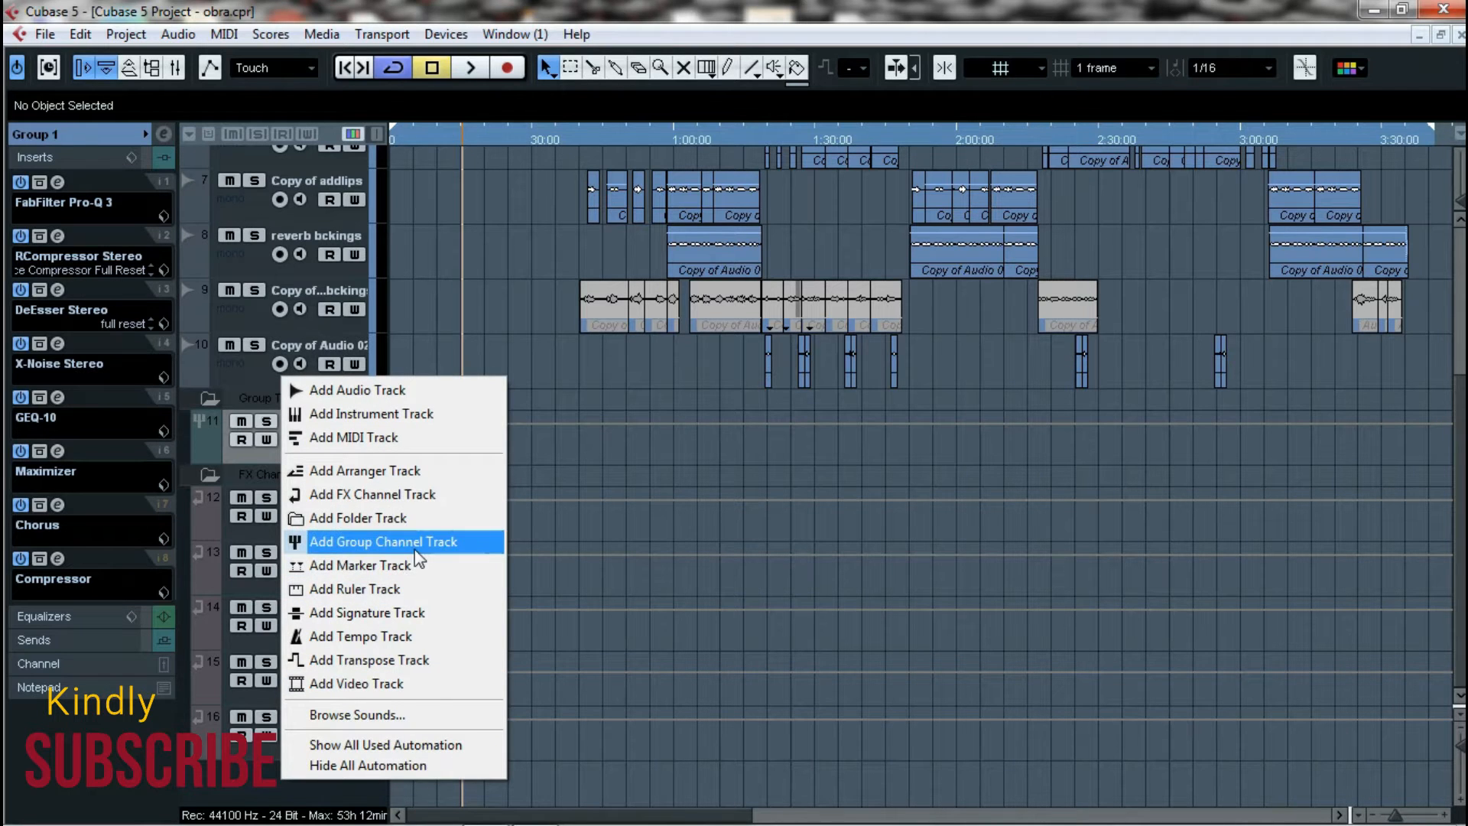
left_click(631, 518)
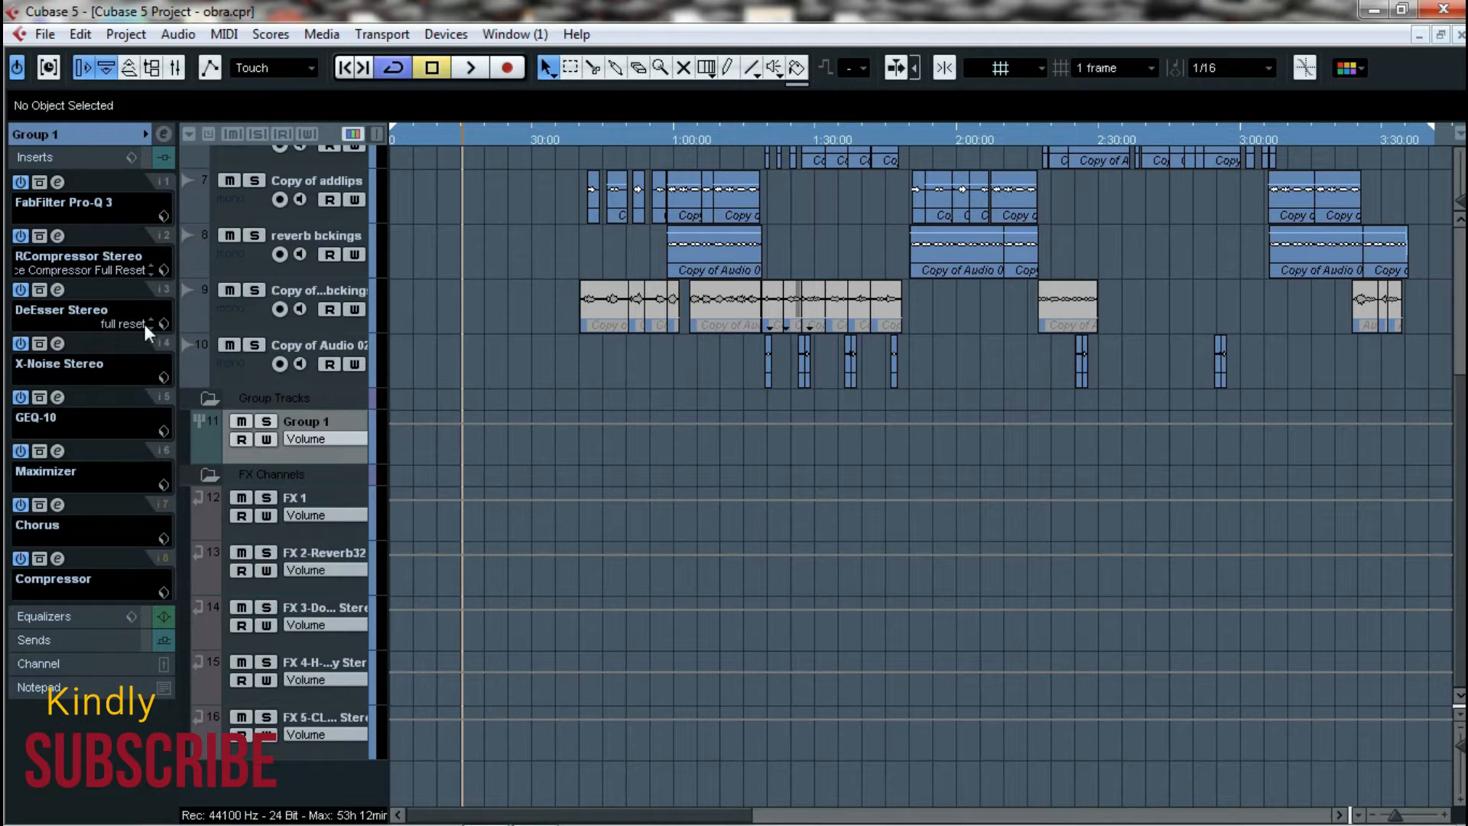
- Open the FabFilter Pro-Q 3 editor from Group 1's first insert and move its window slightly higher
left_click(55, 182)
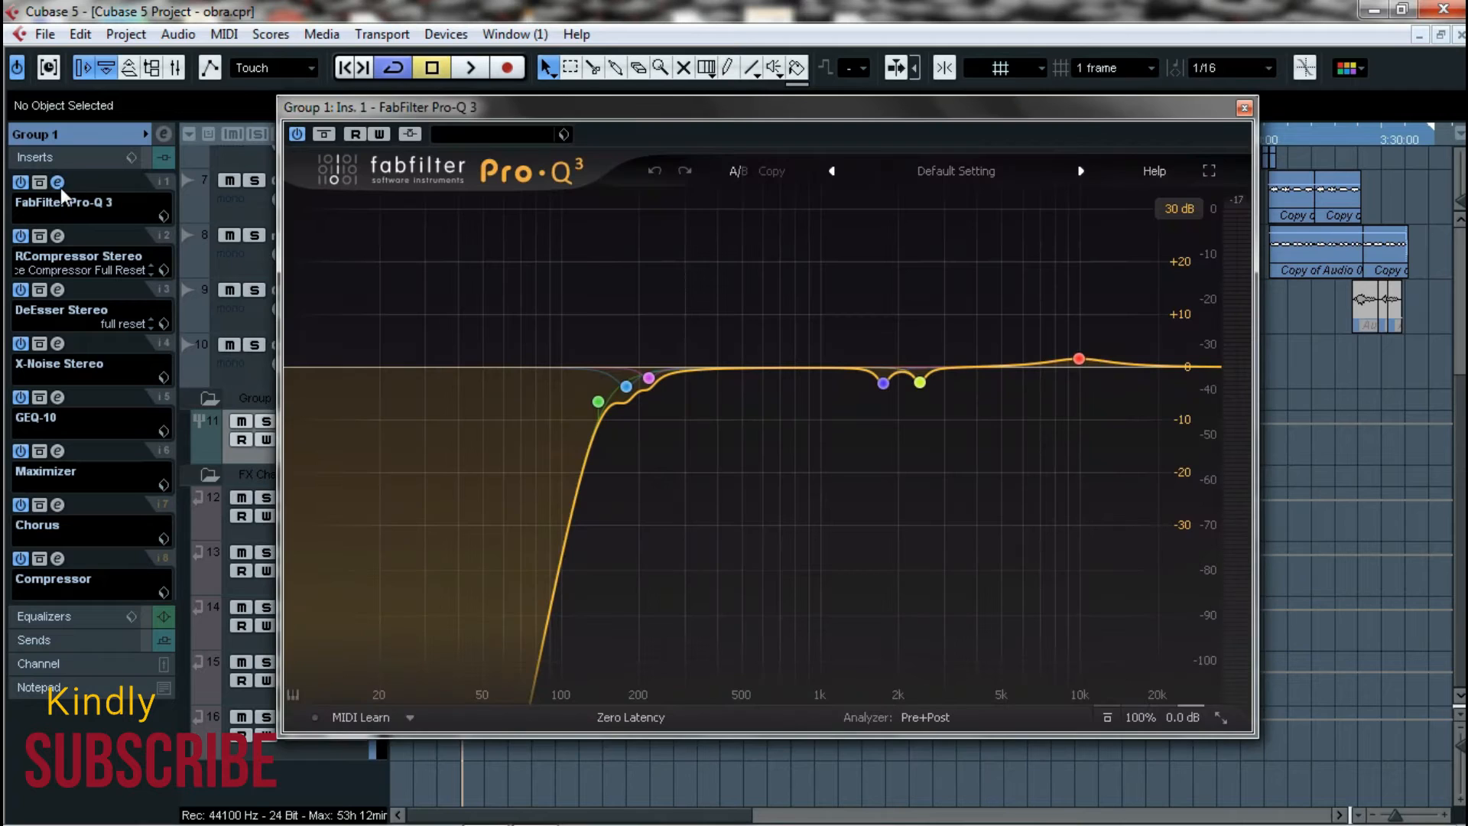
left_click(57, 183)
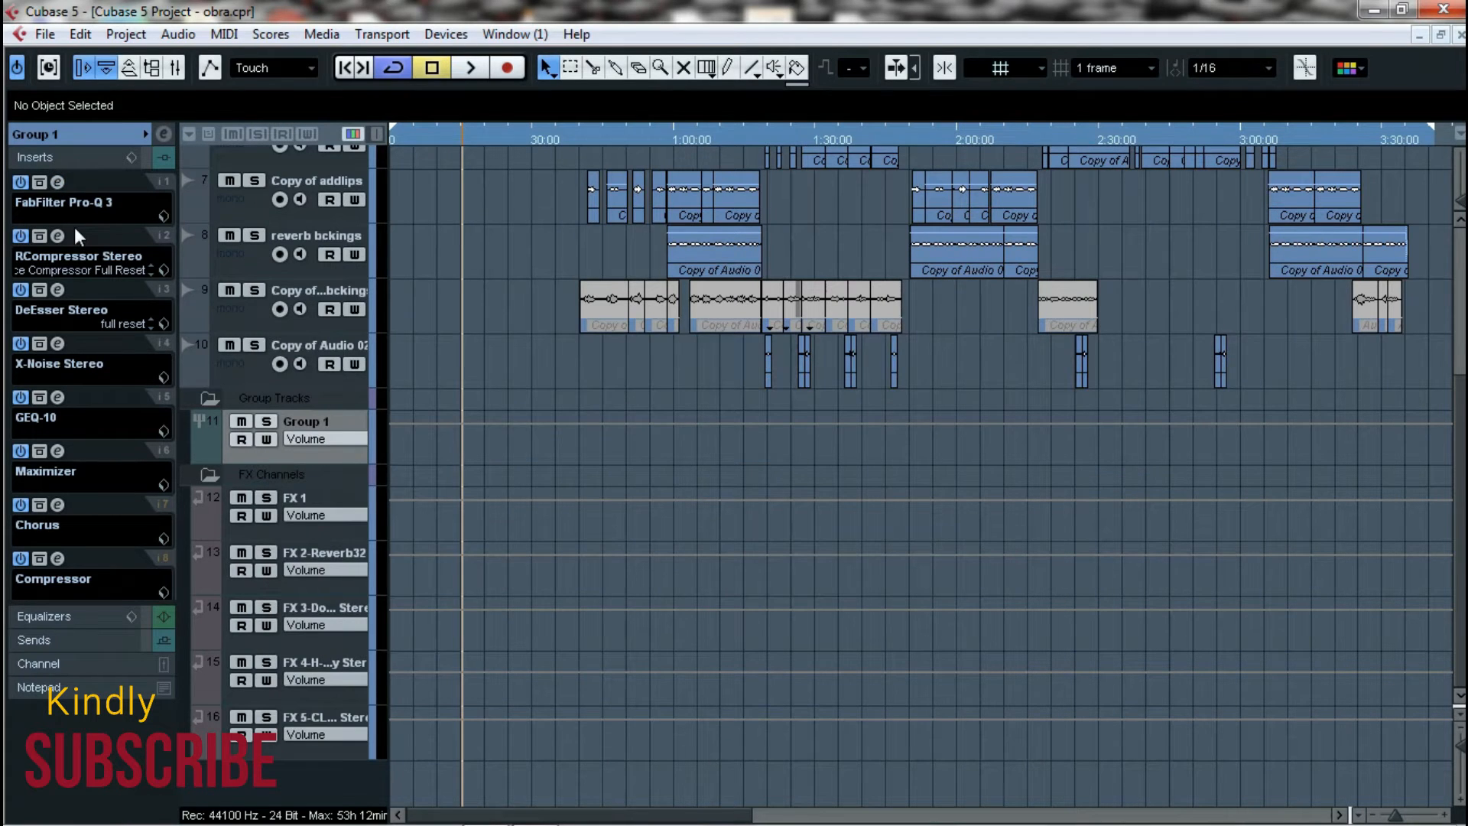
left_click(58, 182)
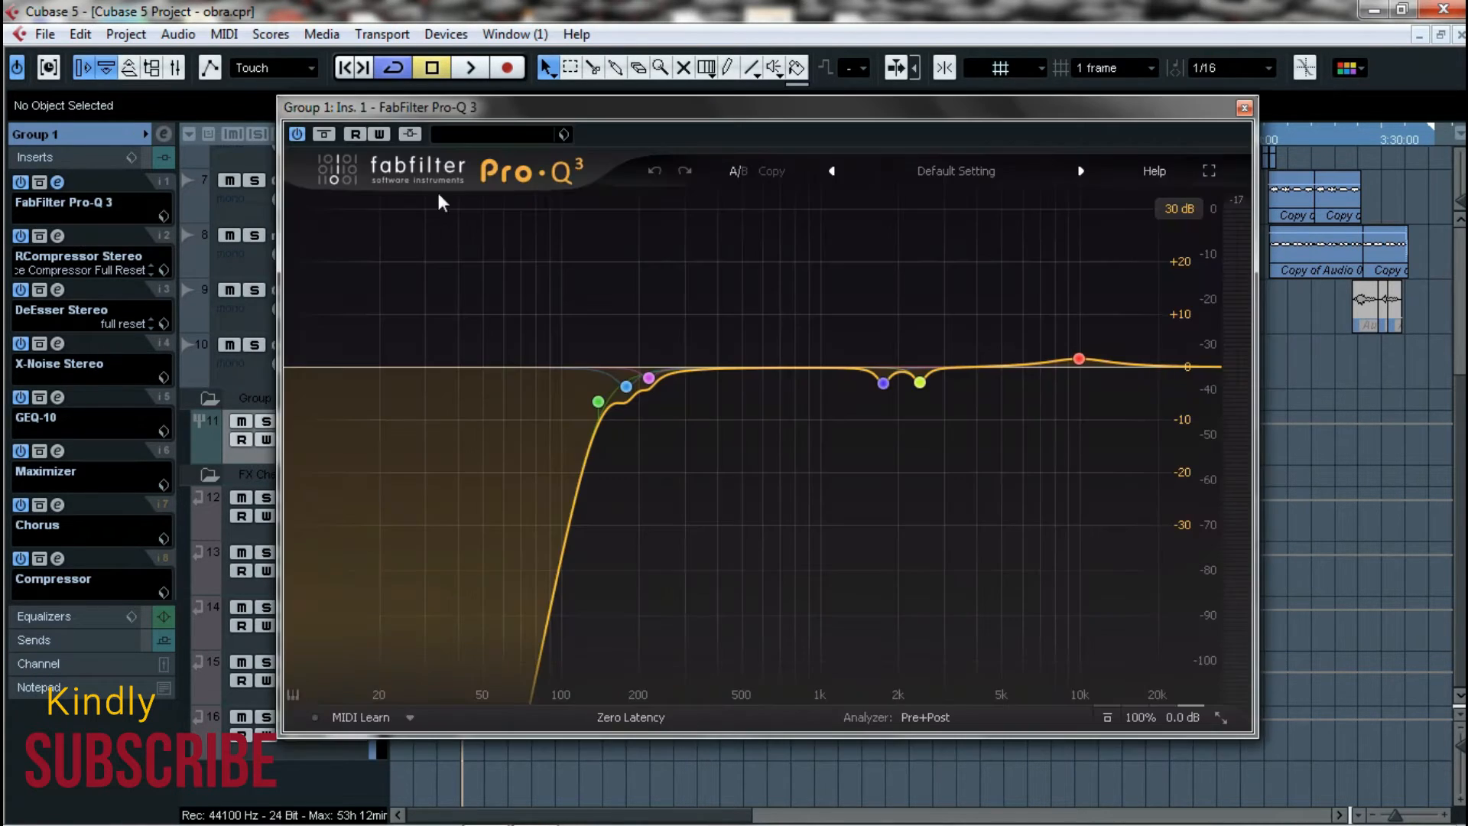
left_click_drag(617, 124, 618, 93)
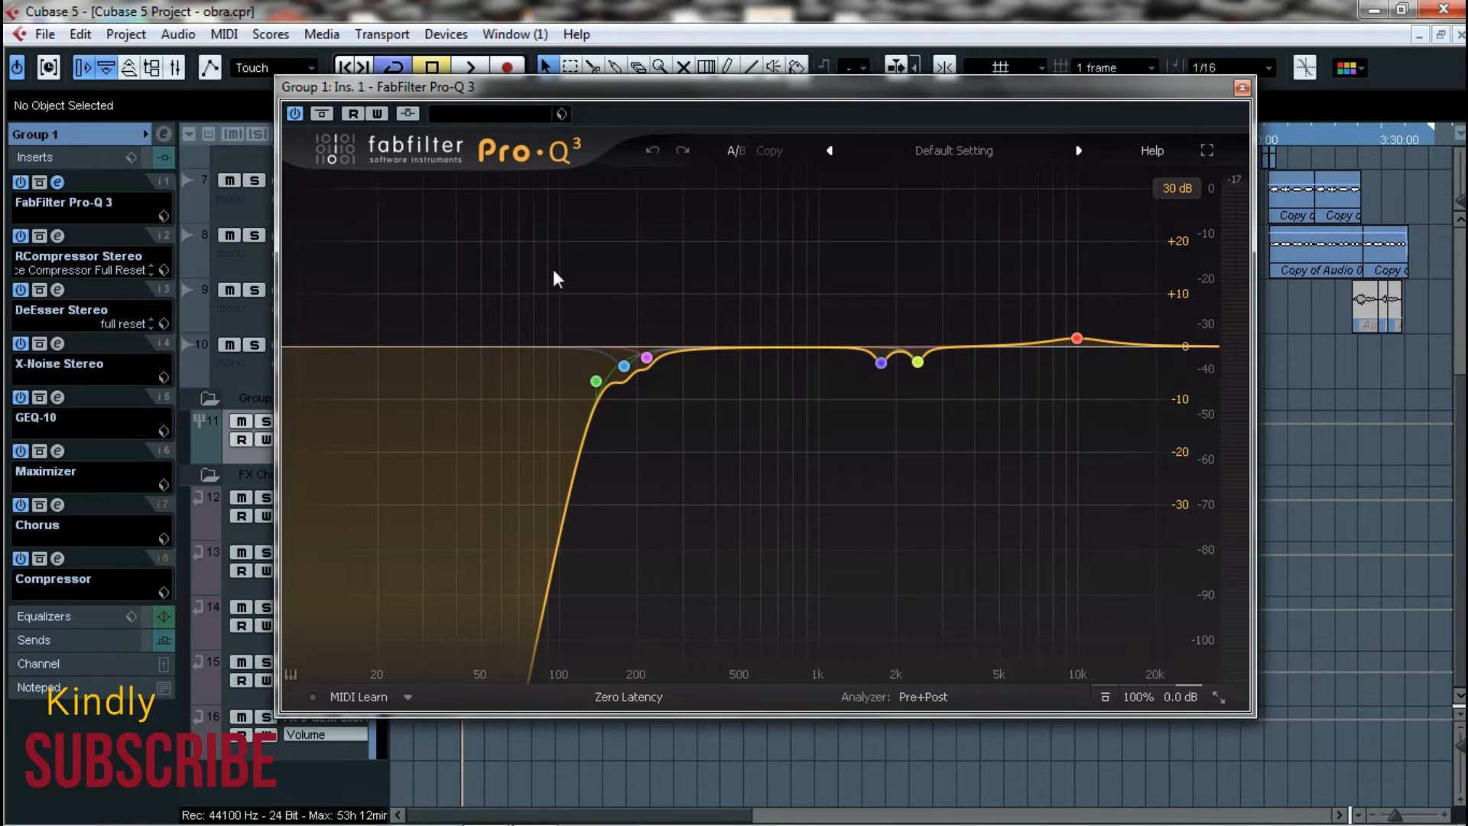
left_click_drag(659, 91, 658, 81)
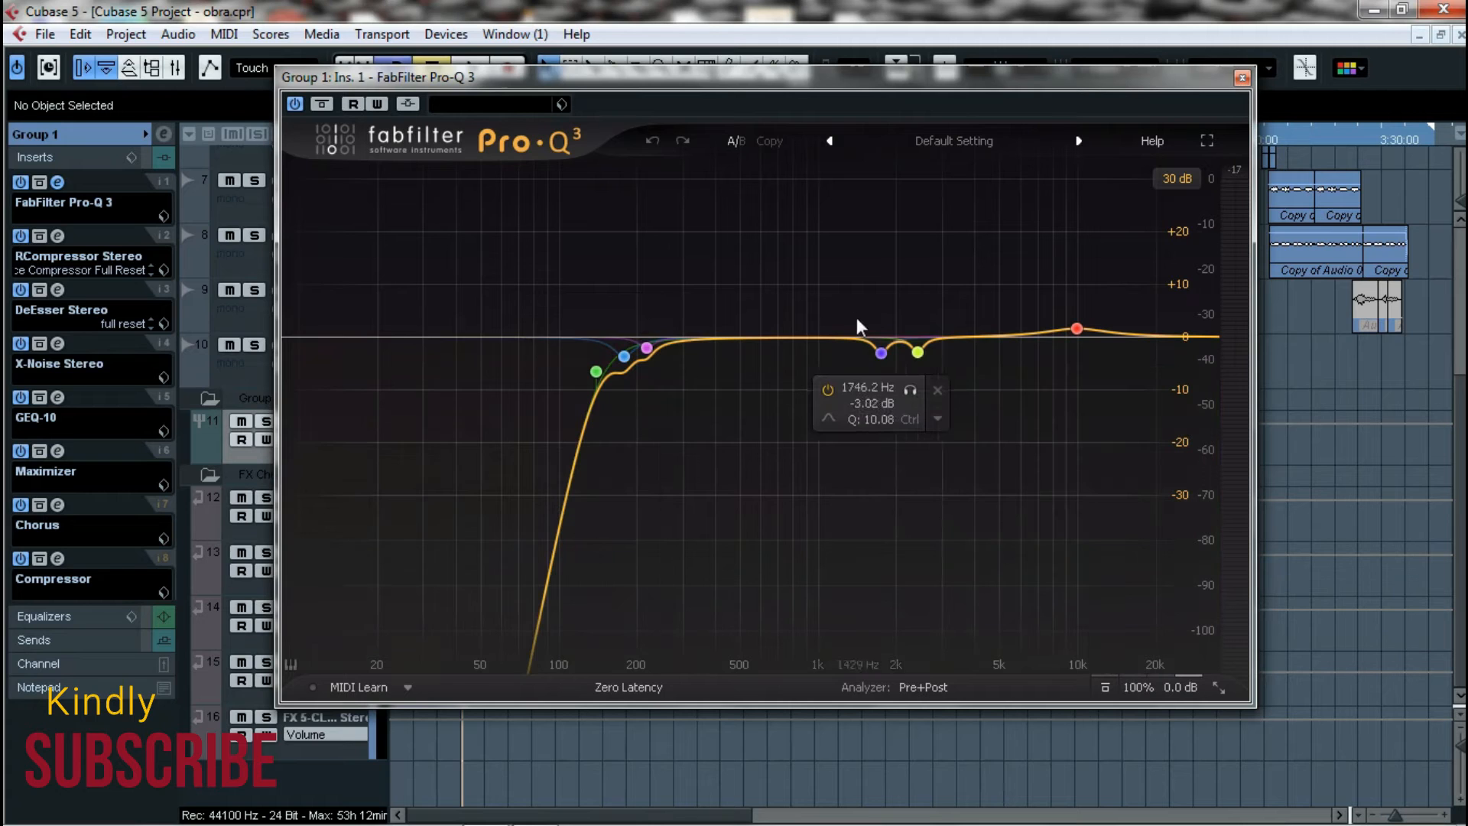
- Boost the purple bell band to about +23 dB near 196 Hz, solo Group 1, and start playback to hear it
left_click_drag(647, 348, 641, 221)
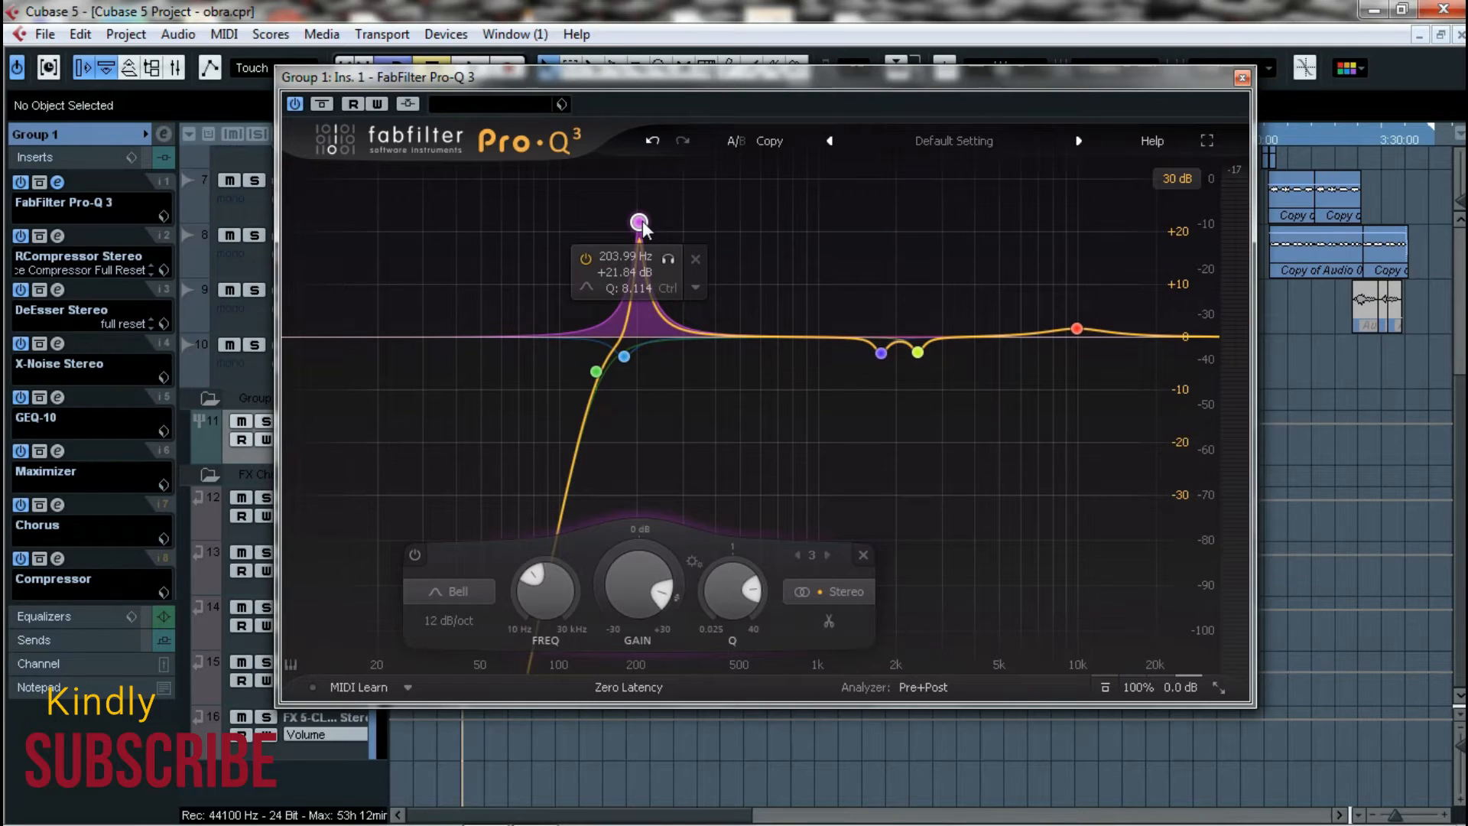
left_click_drag(643, 220, 637, 217)
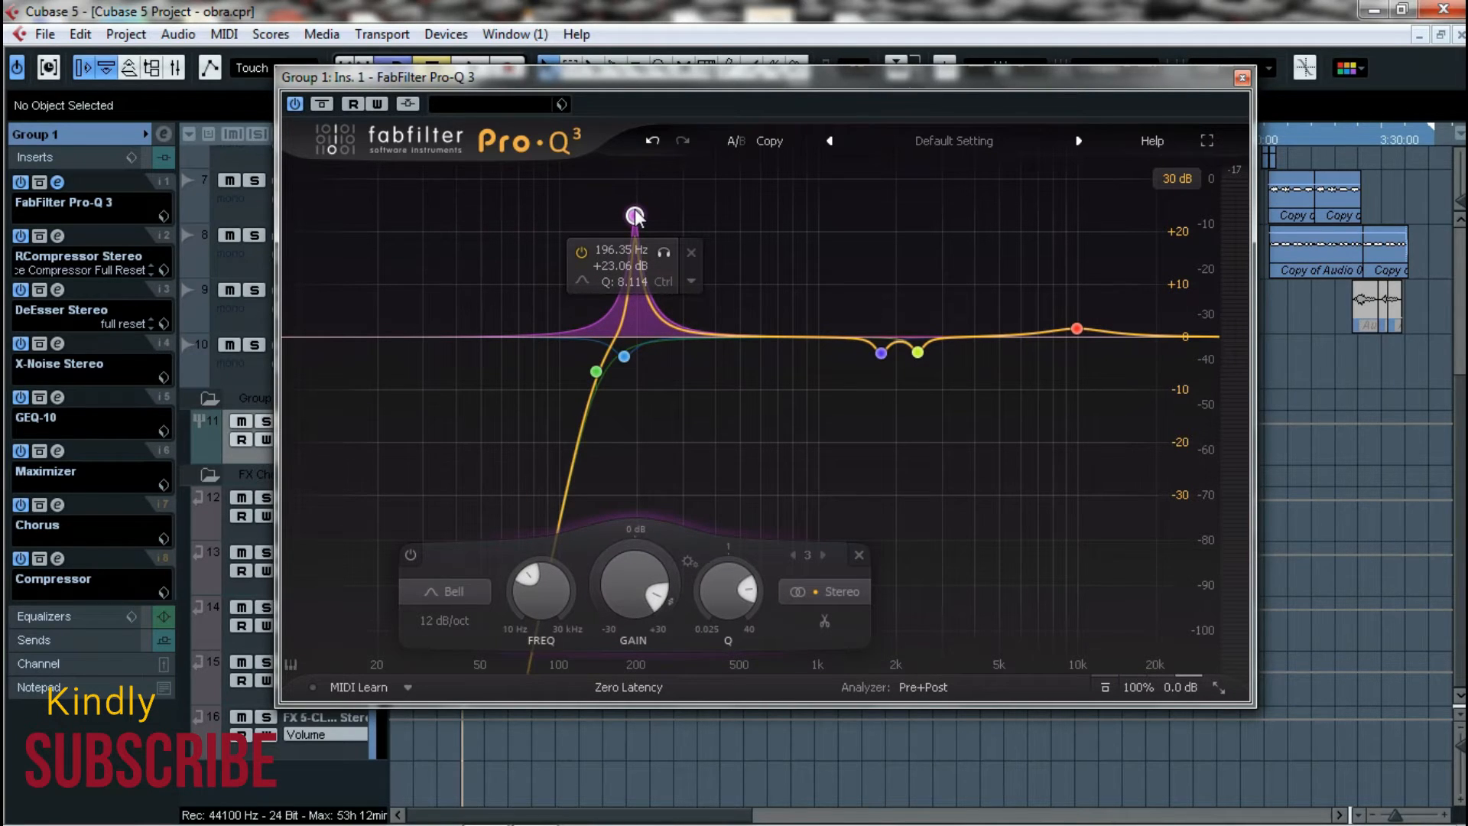
left_click(264, 422)
key("space")
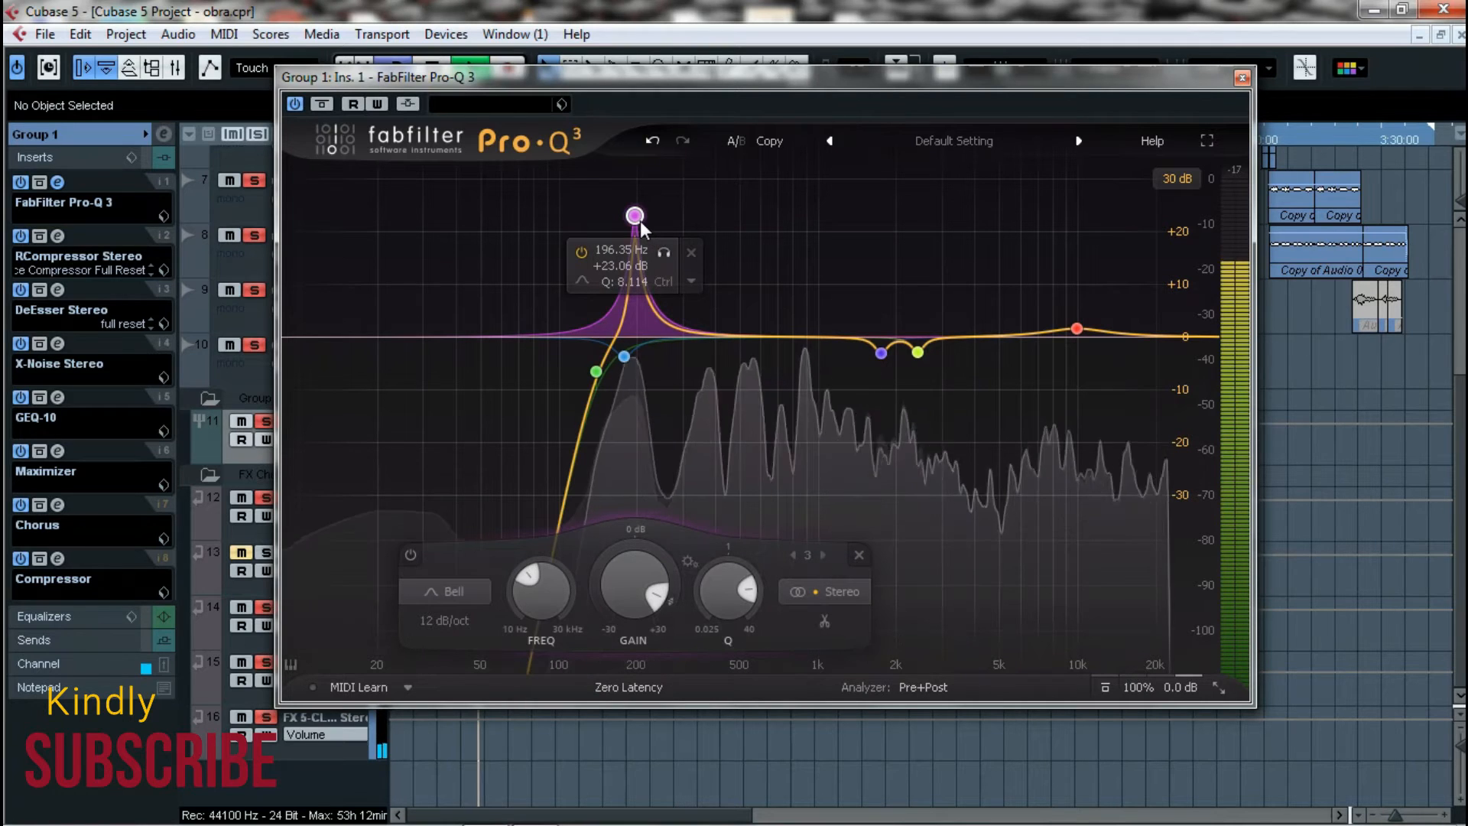
- Raise the purple band to +30 dB at about 193 Hz, widen its Q to about 4, and stop playback after listening
left_click_drag(641, 220, 638, 188)
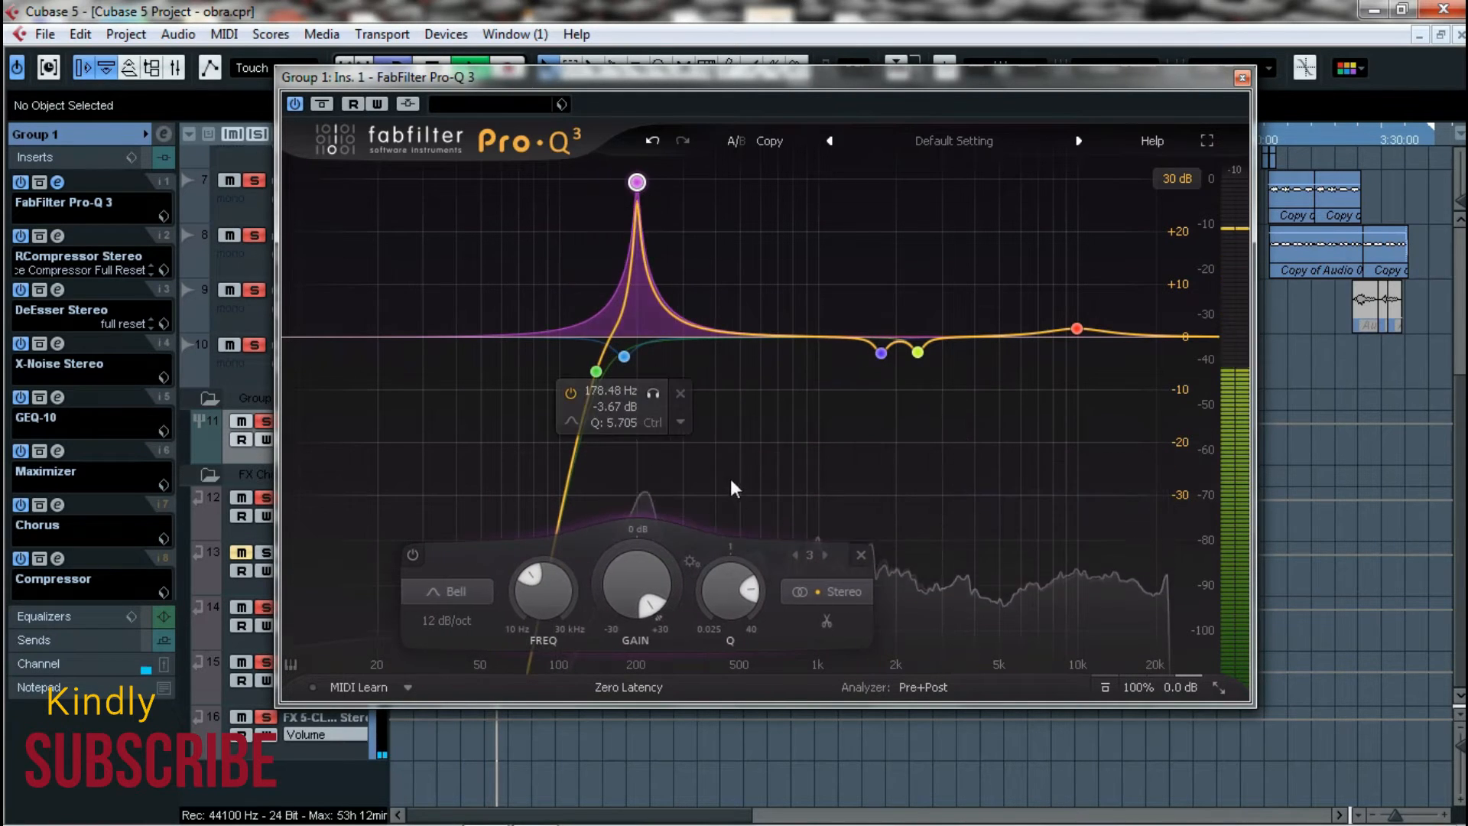
left_click_drag(757, 589, 750, 574)
mouse_move(635, 189)
left_mouse_down()
mouse_move(671, 188)
mouse_move(632, 191)
mouse_move(645, 404)
mouse_move(632, 179)
left_mouse_up()
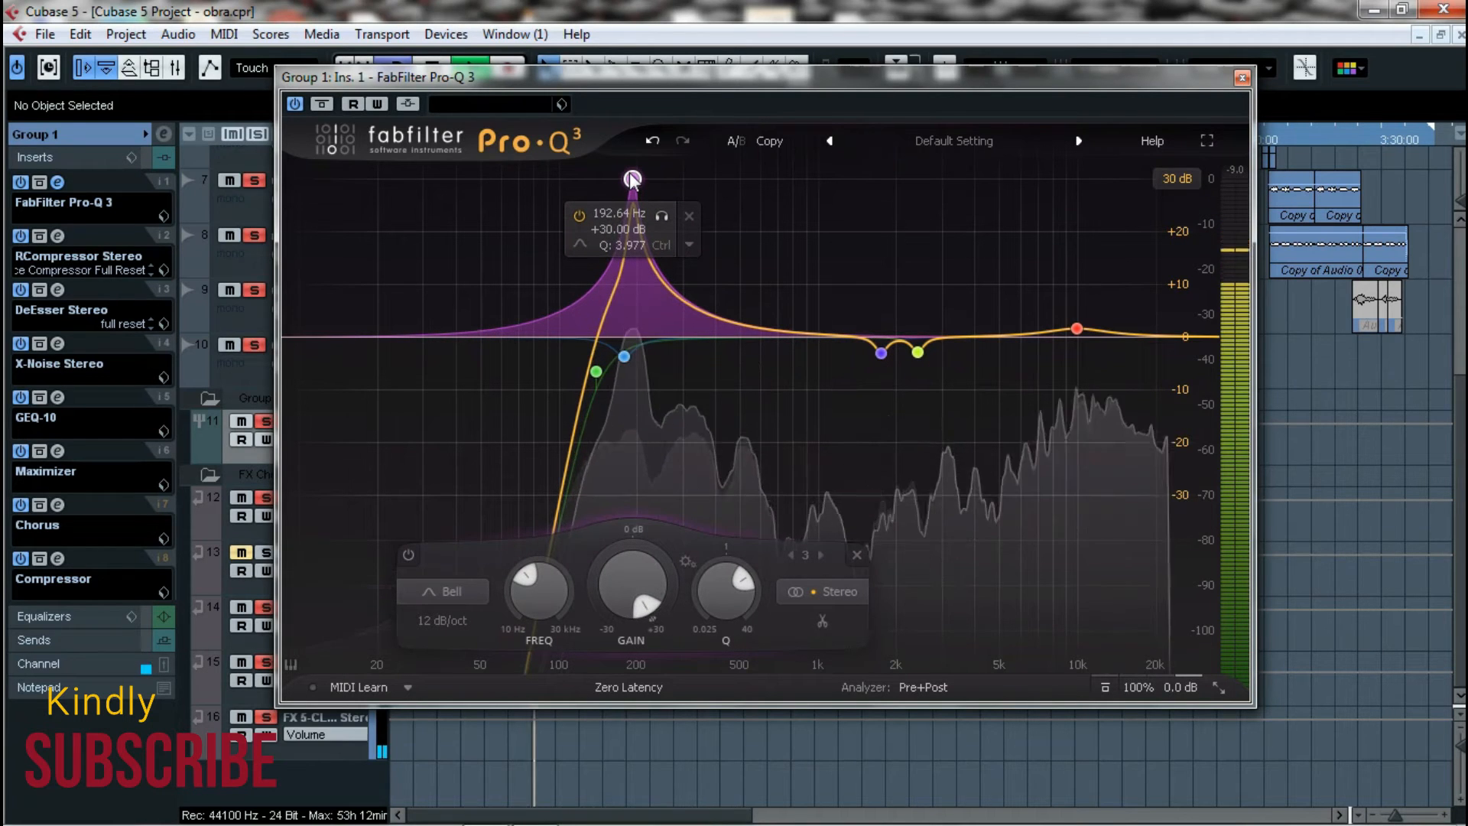
key("space")
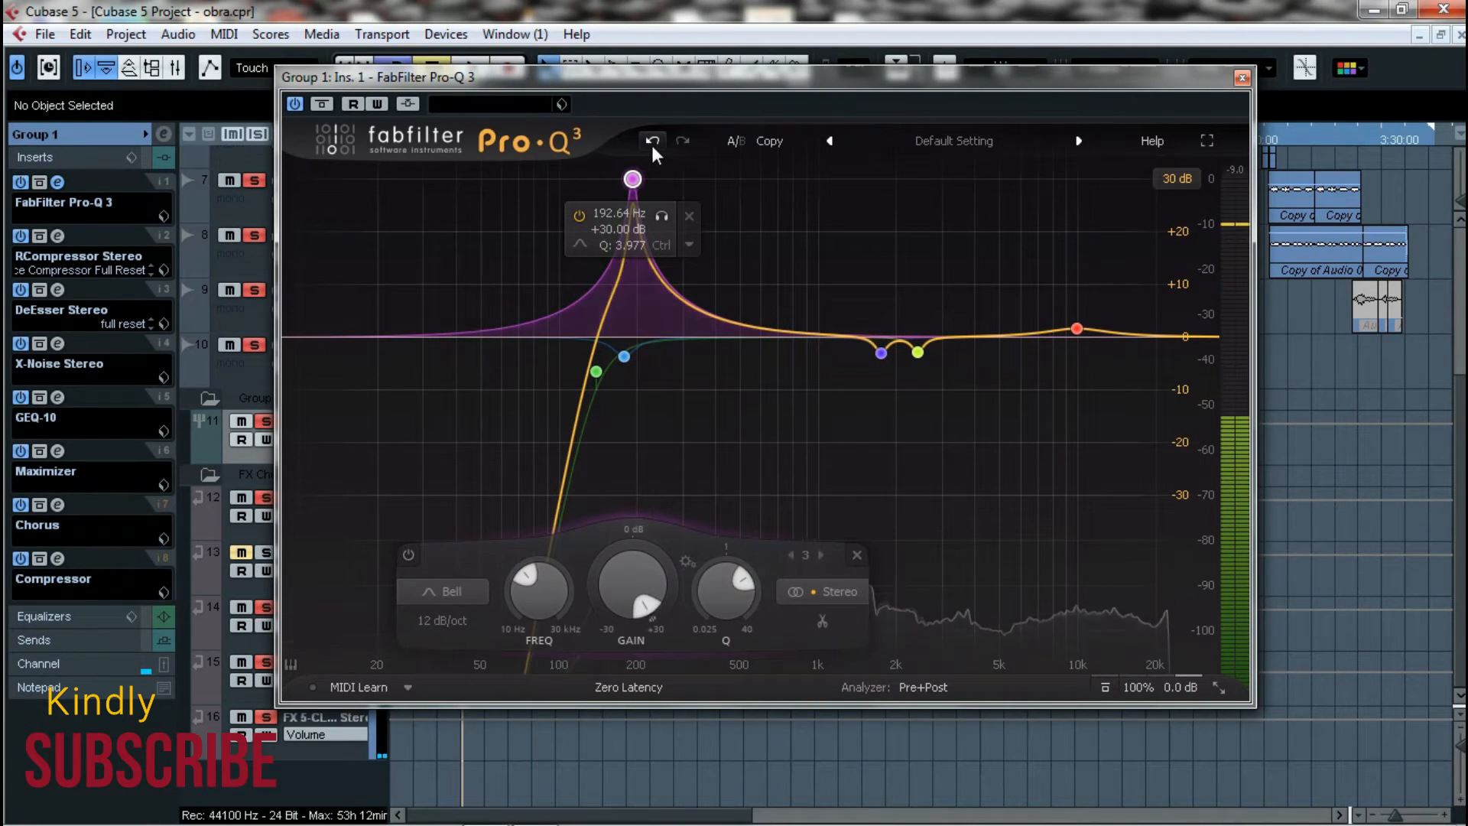
- Undo all the test changes to the purple band in Pro-Q 3, back to its original cut
left_click(652, 145)
left_click(654, 145)
left_click(654, 144)
left_click(654, 145)
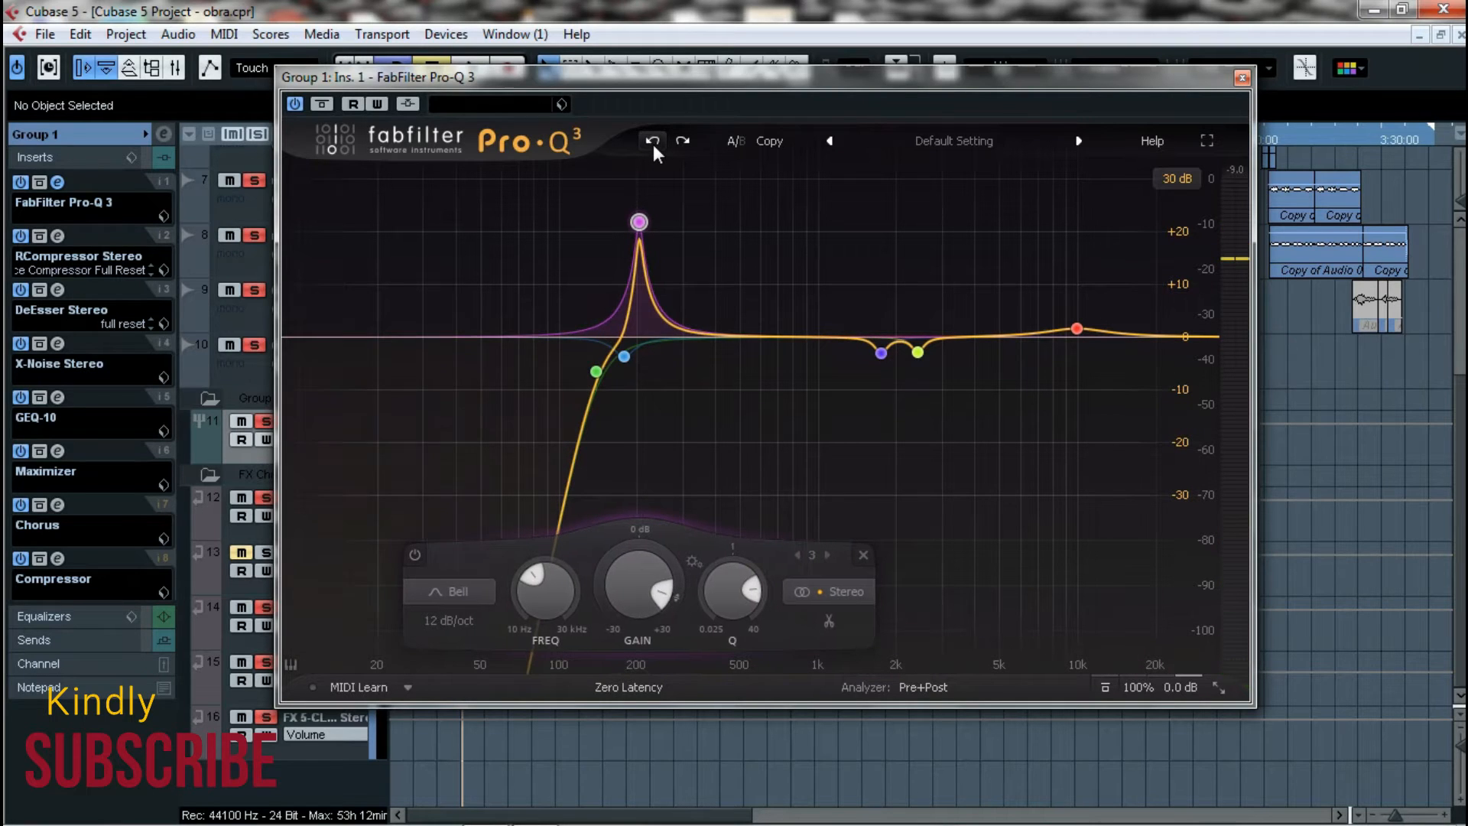
left_click(653, 145)
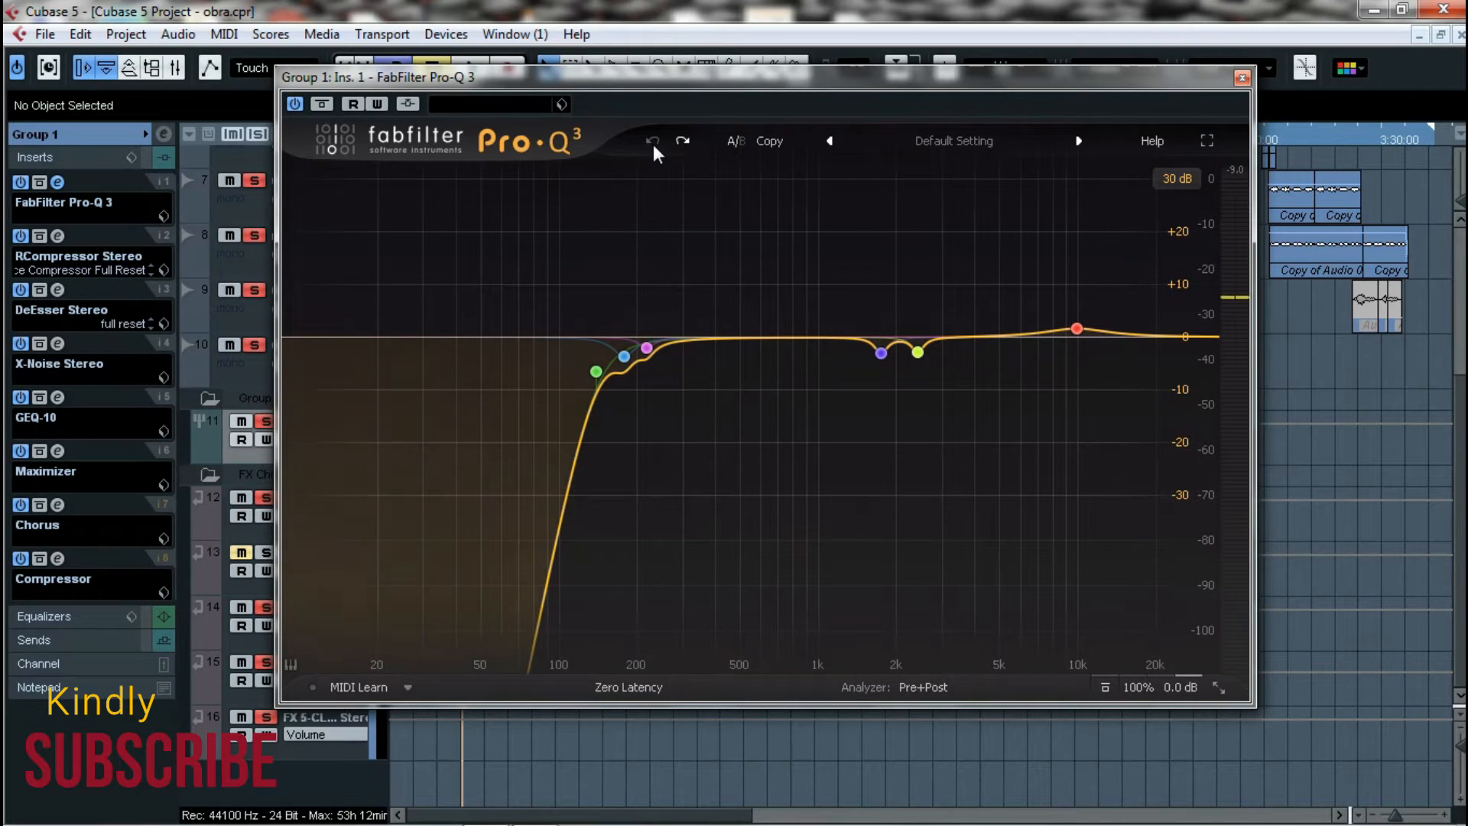